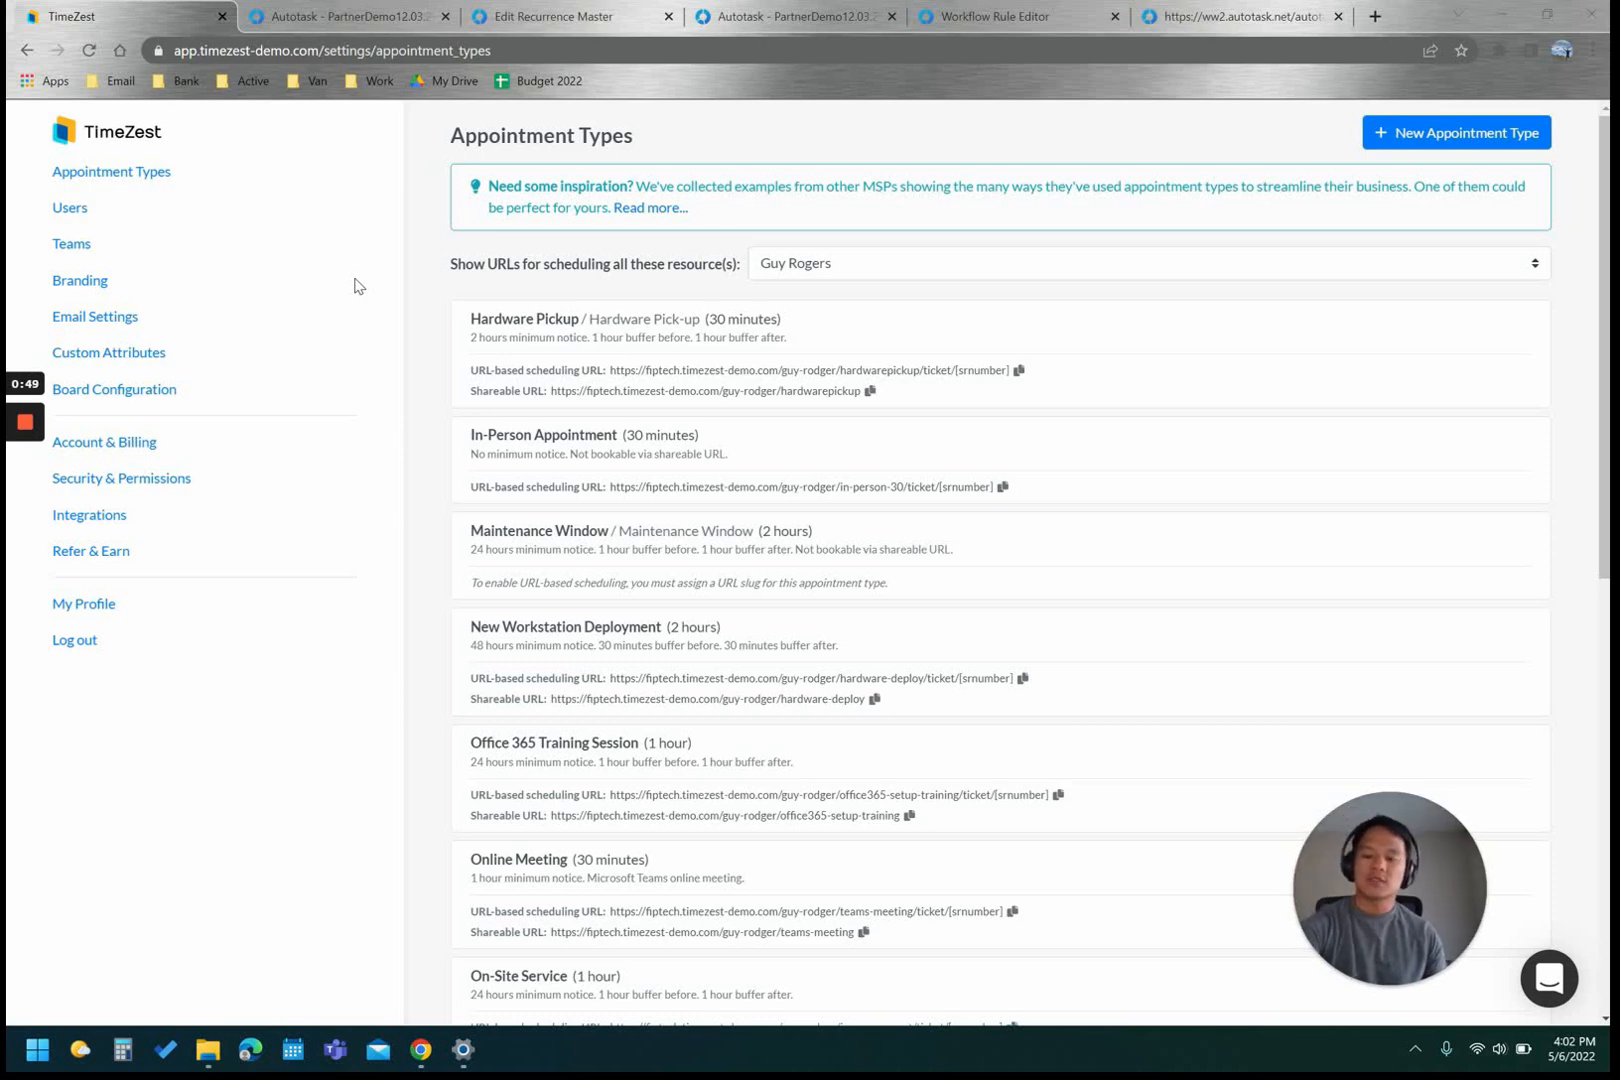
- Open the Quarterly Business Review appointment type from the list of appointment types
left_click(143, 187)
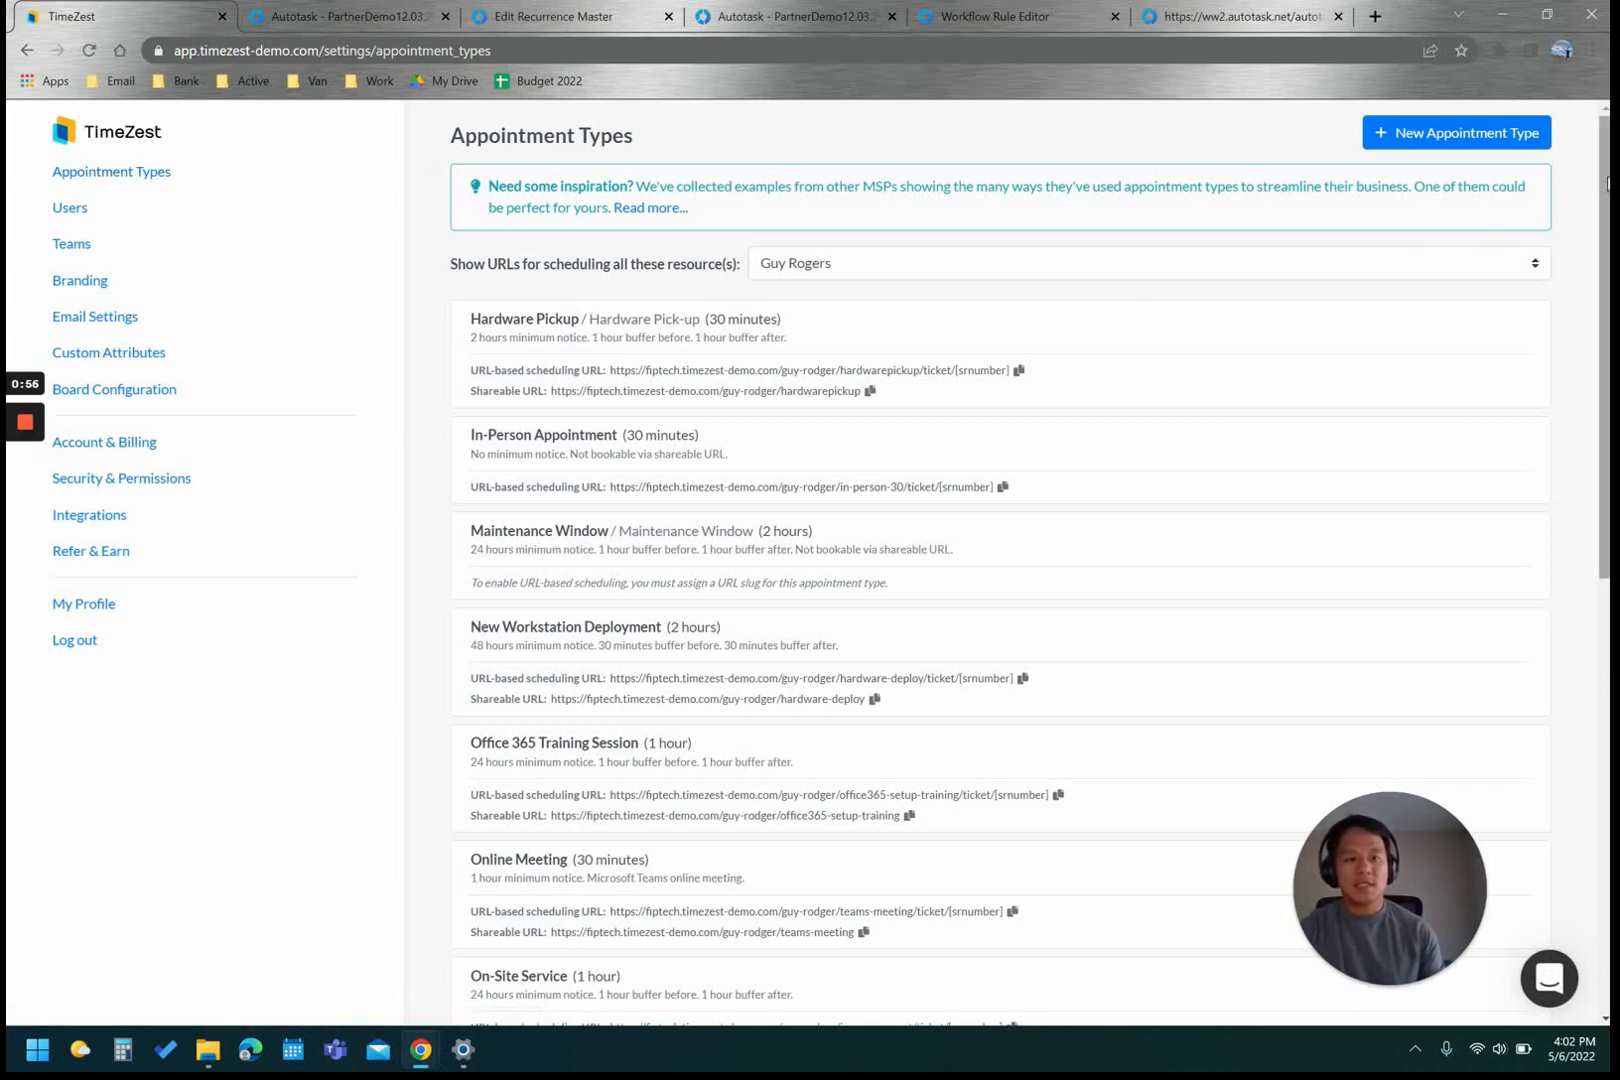
left_click_drag(1606, 179, 1608, 215)
scroll(1591, 361, "down", 5)
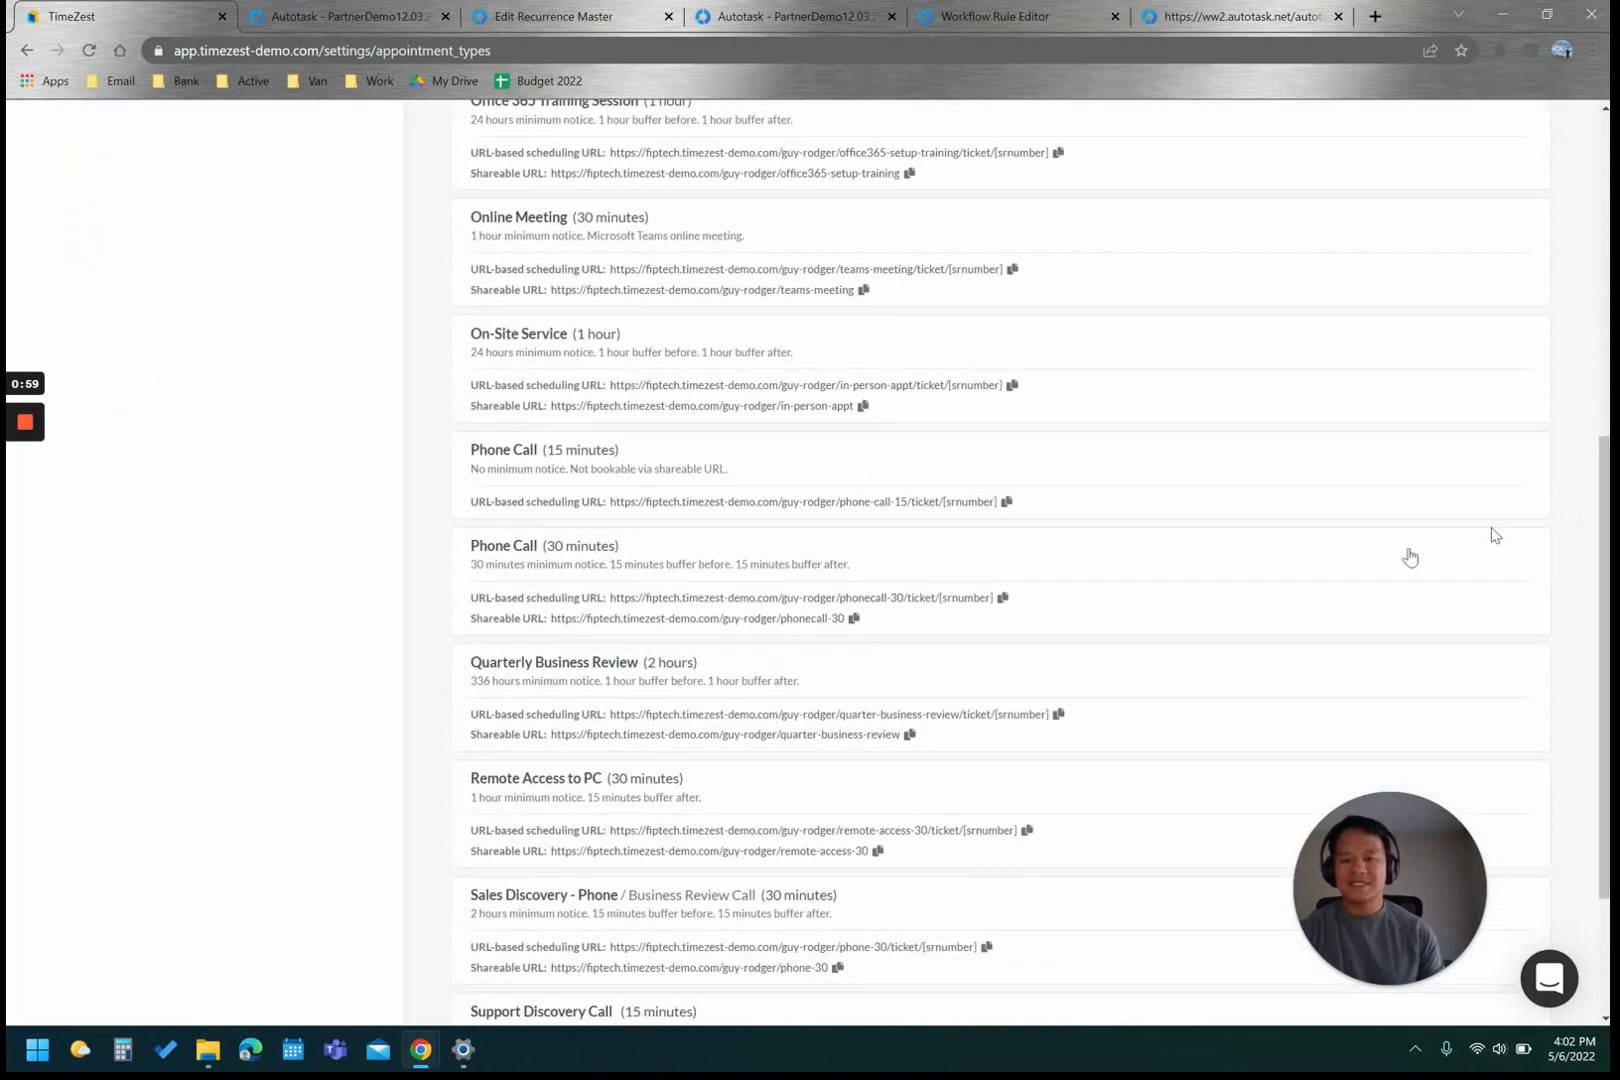
left_click(853, 687)
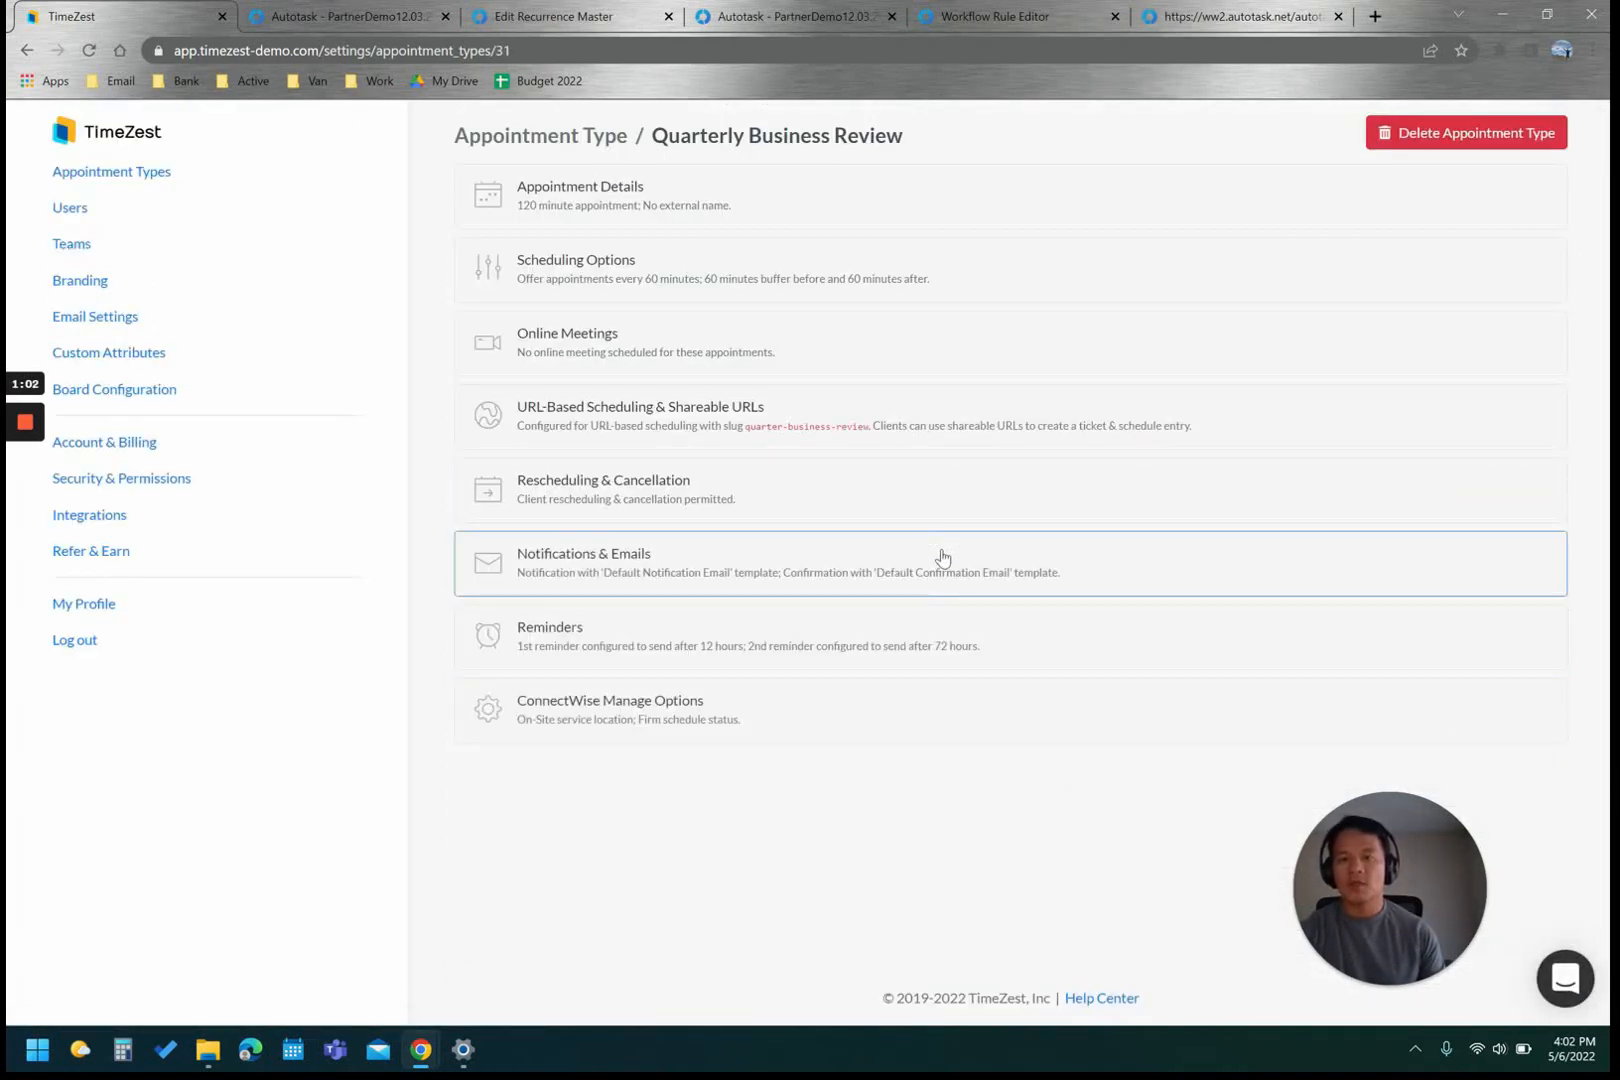
- Review the appointment details of the Quarterly Business Review type, including its duration
left_click(1009, 213)
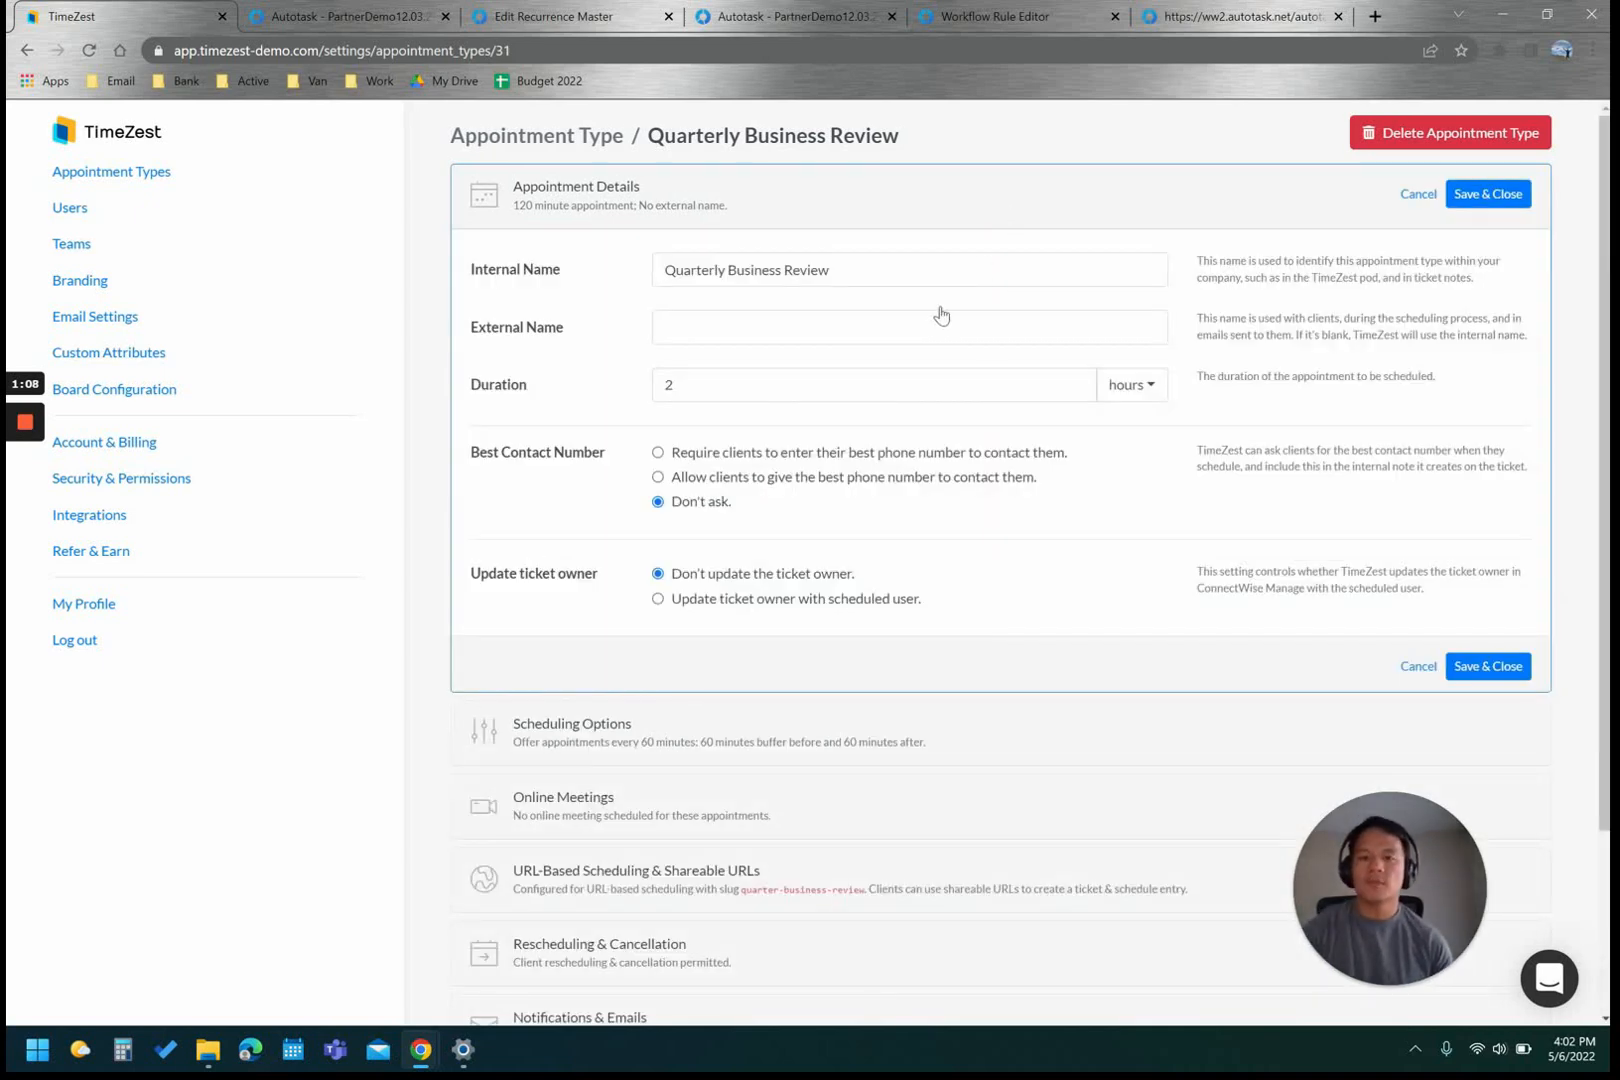
double_click(660, 386)
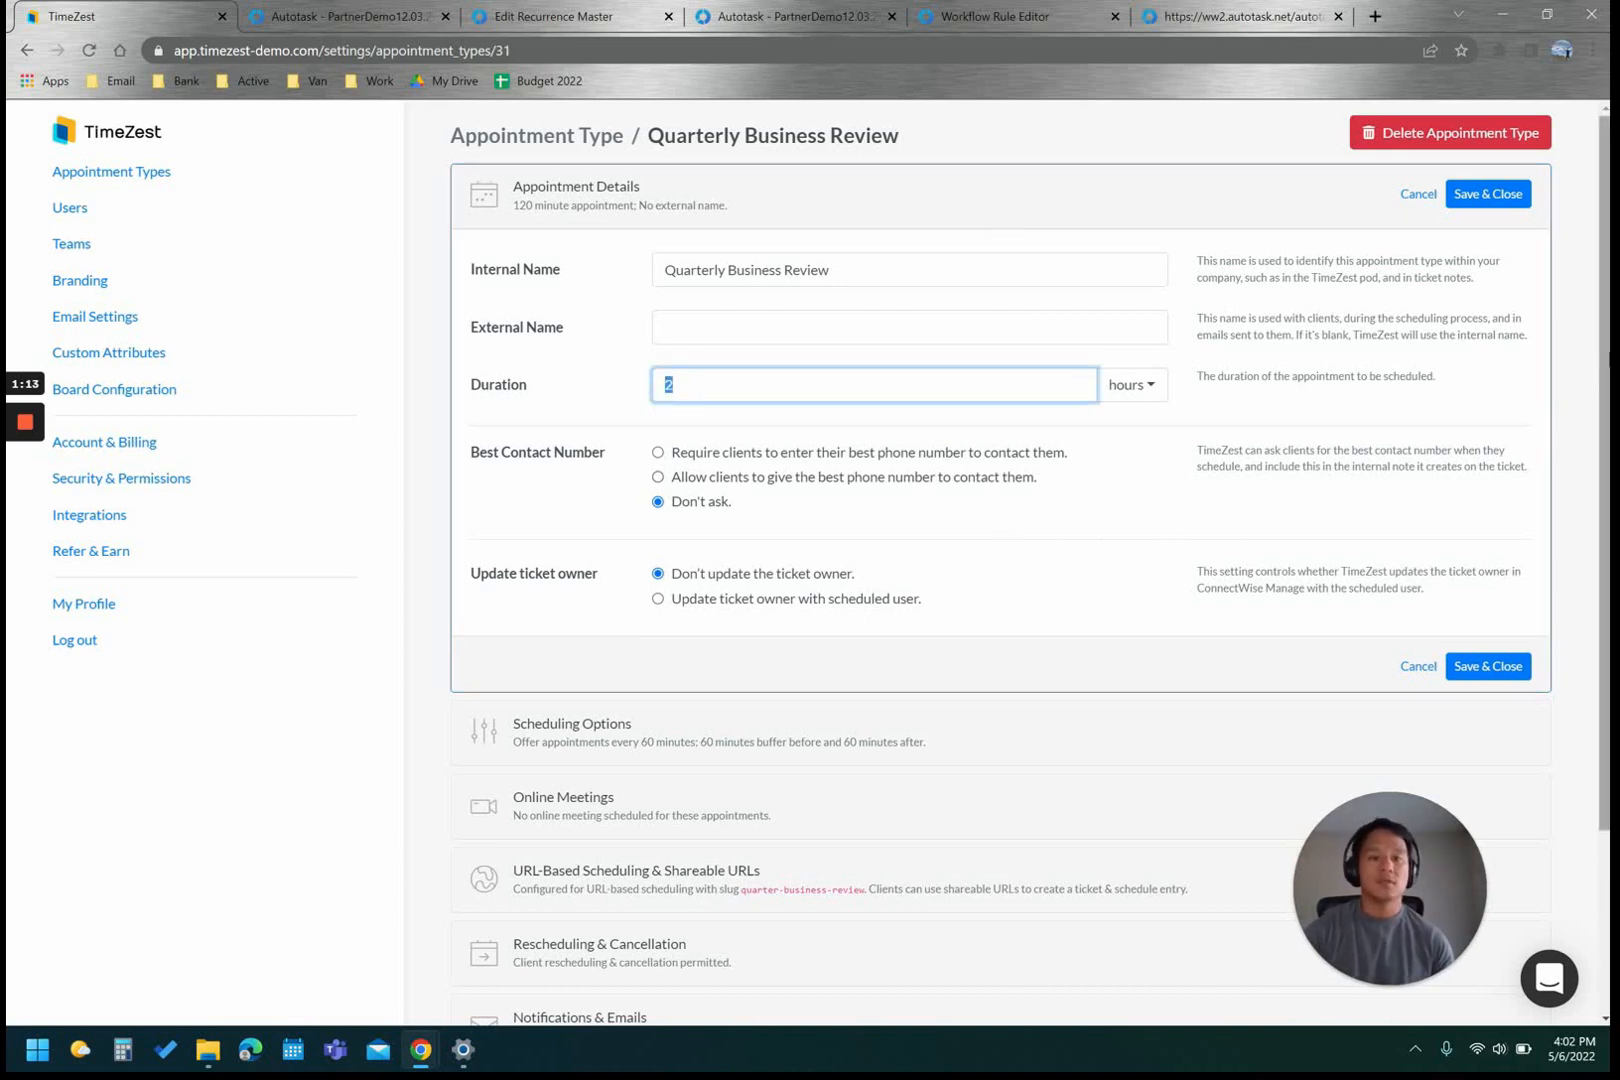
scroll(1290, 550, "down", 2)
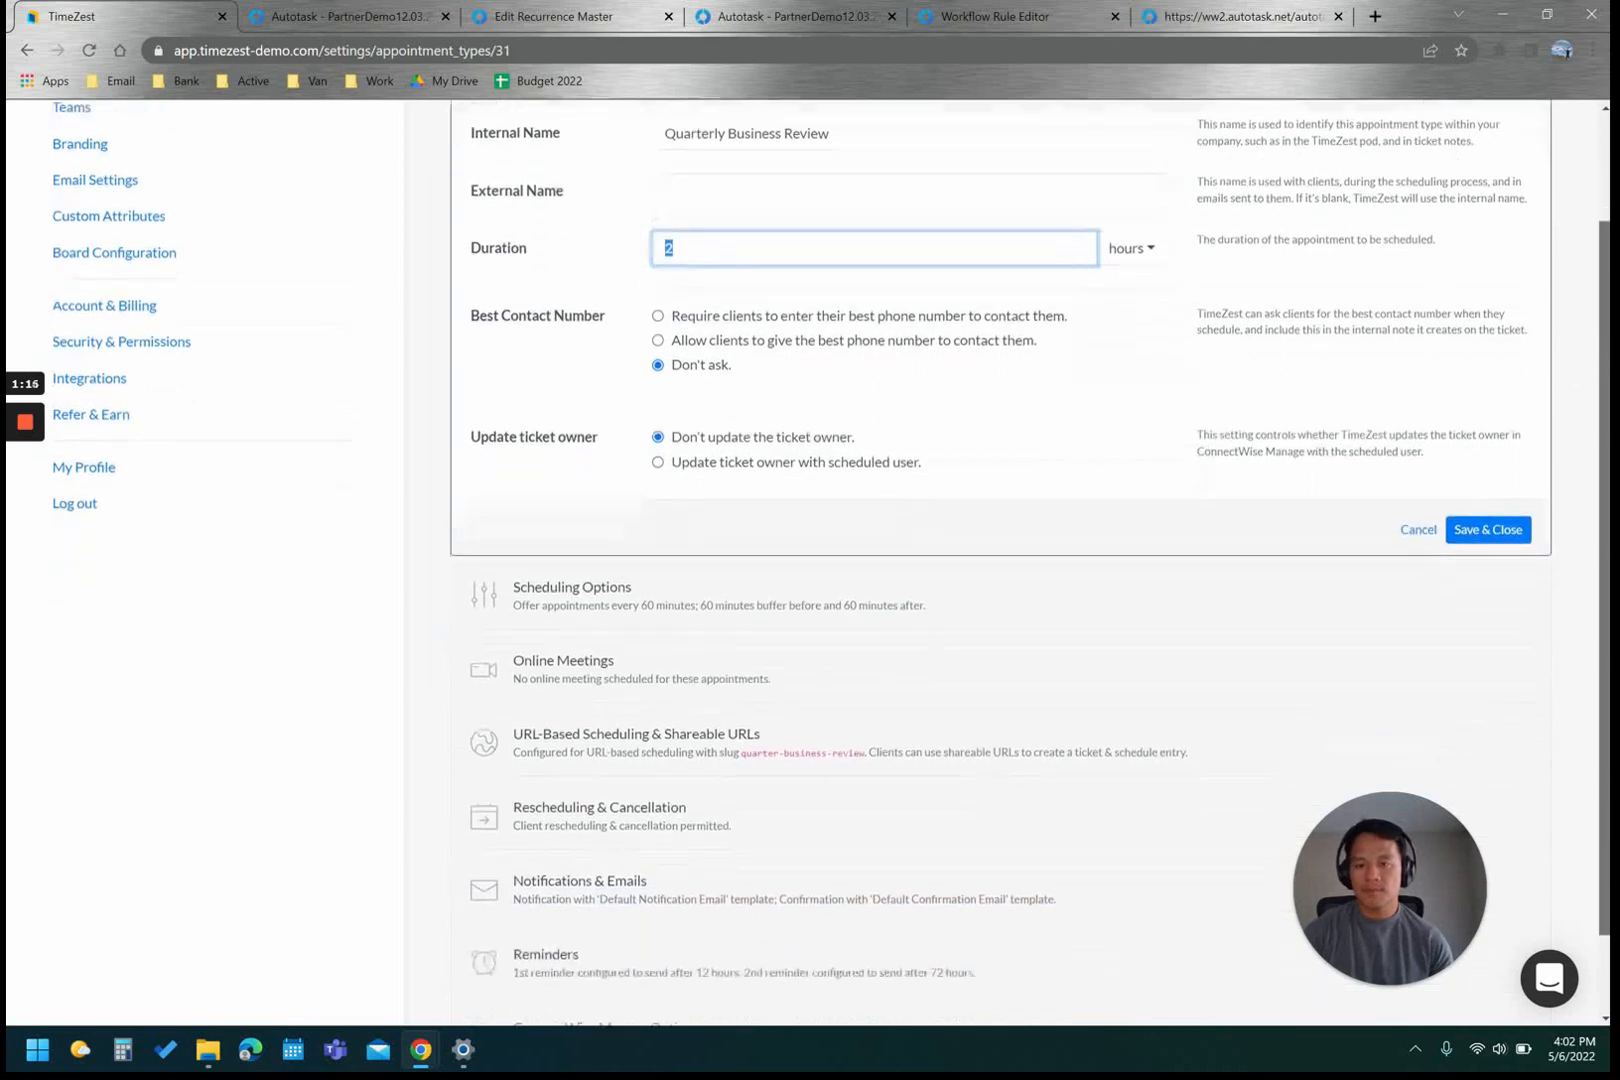
- Review the scheduling options, including the scheduling window, and the rescheduling and cancellation settings of the appointment type
left_click(939, 541)
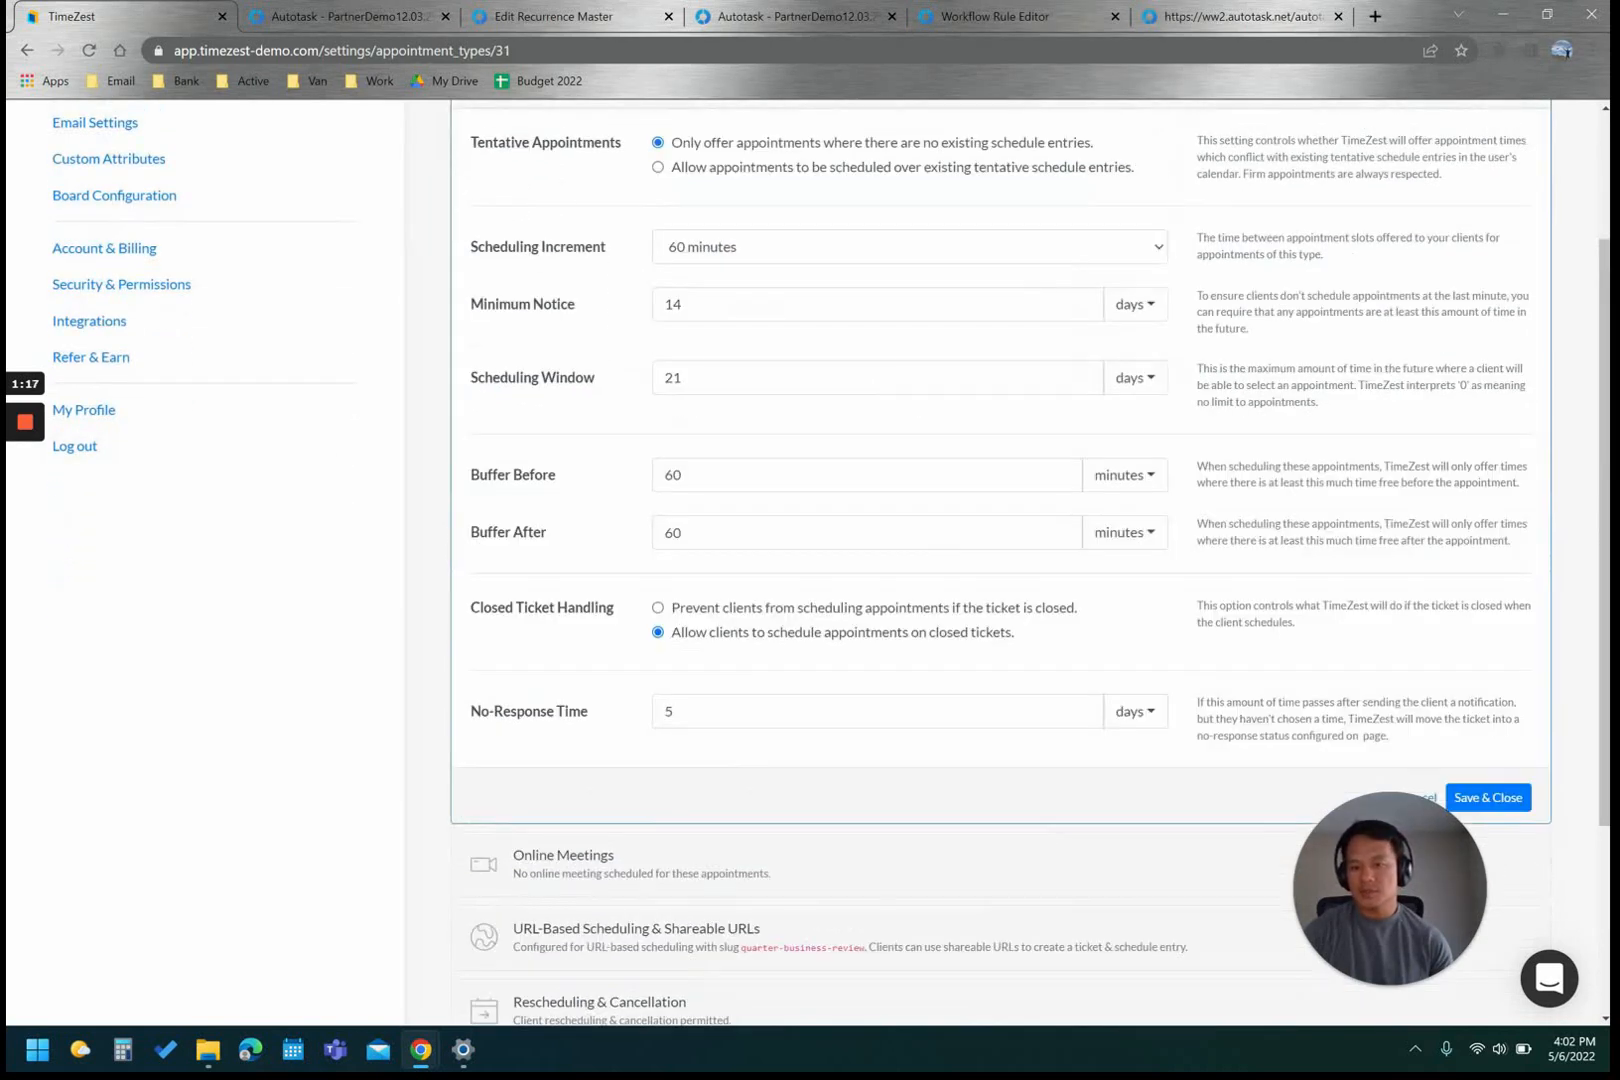
double_click(674, 378)
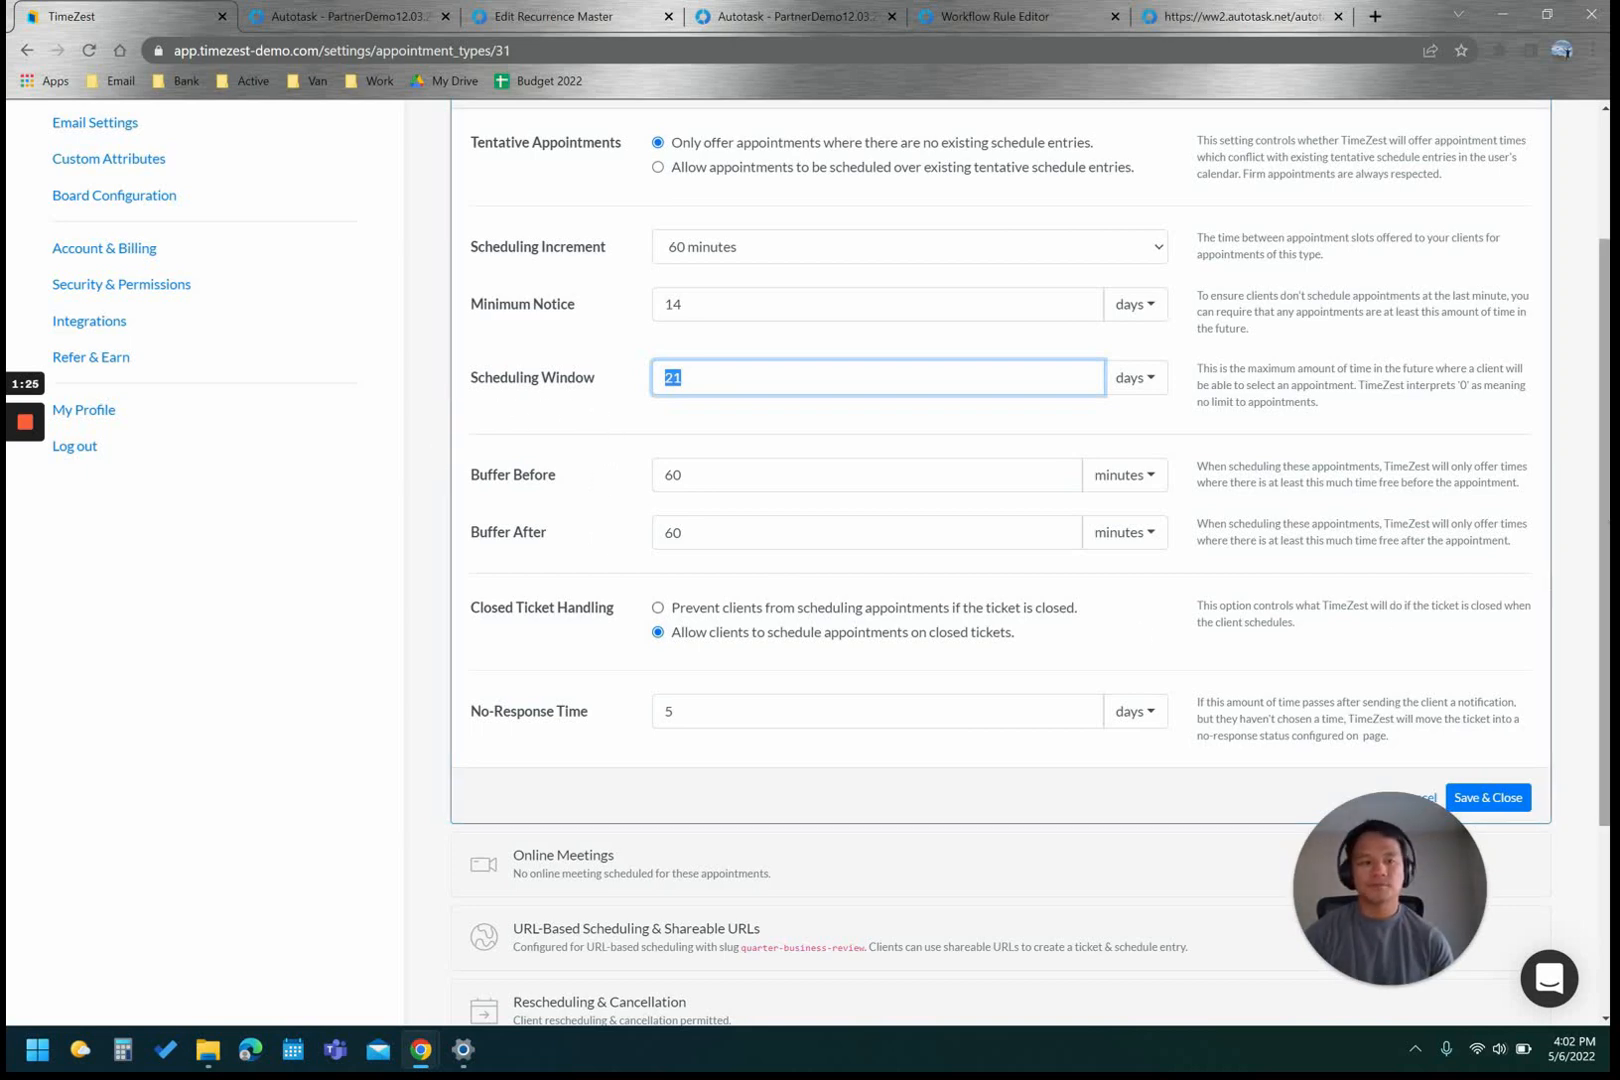
left_click_drag(1605, 437, 1569, 680)
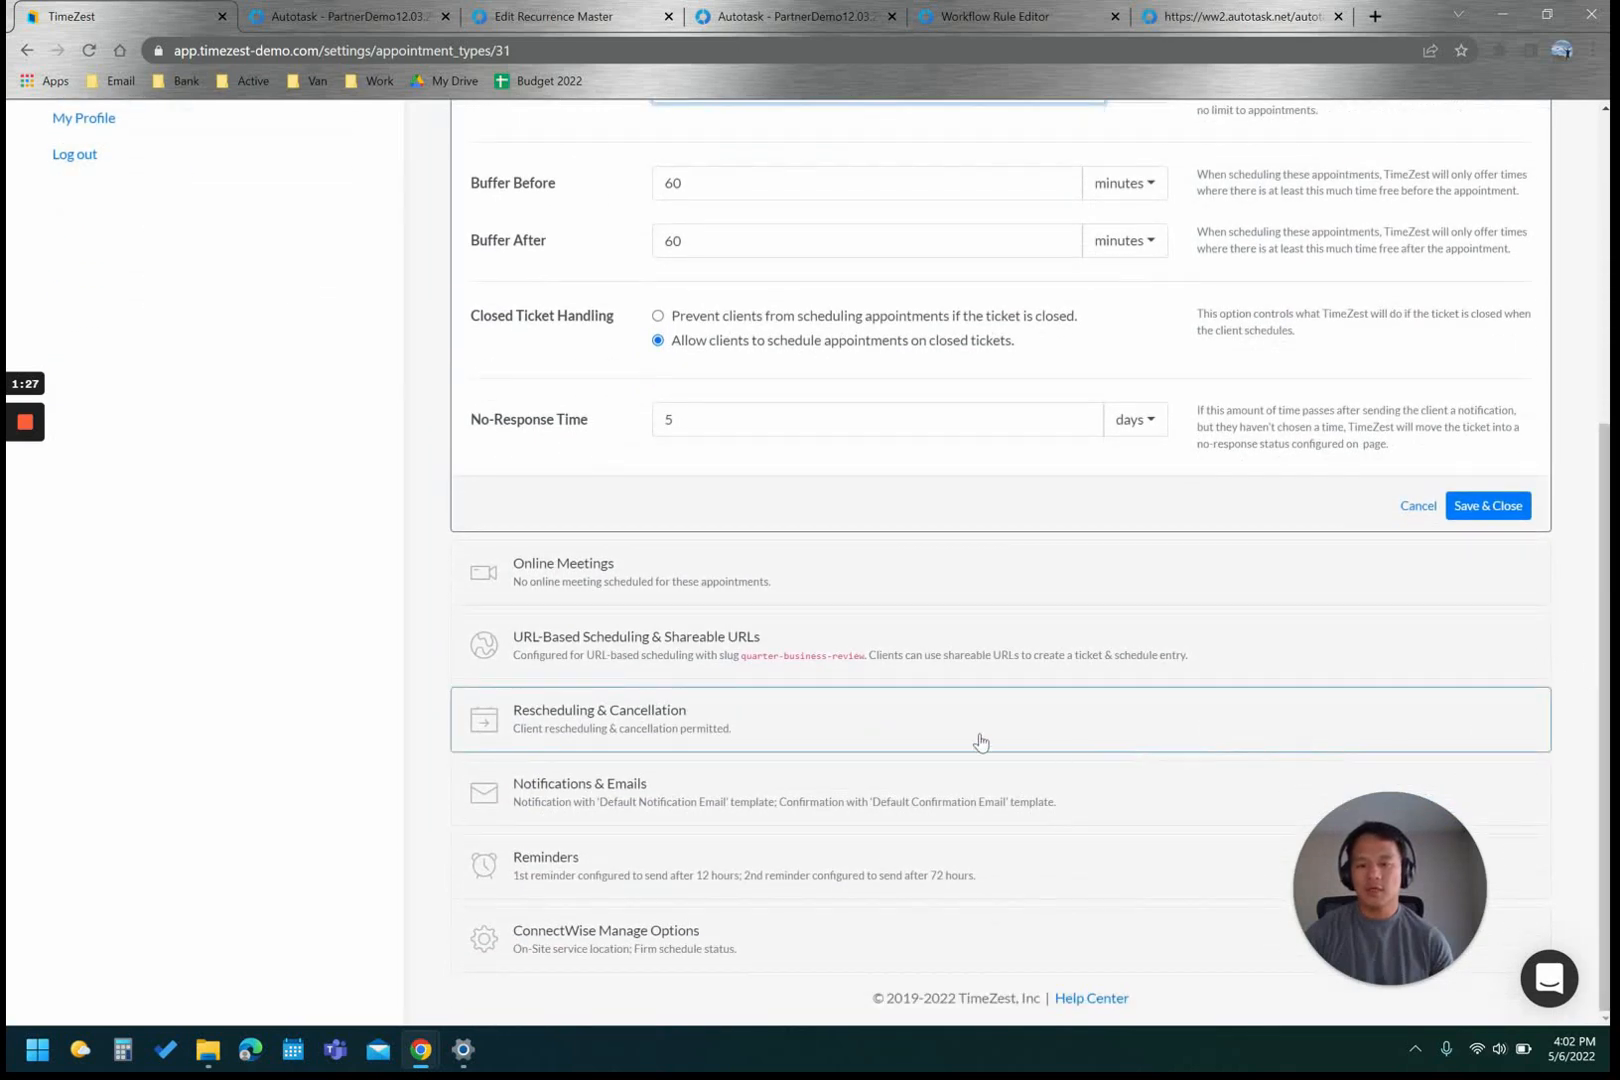
left_click(770, 720)
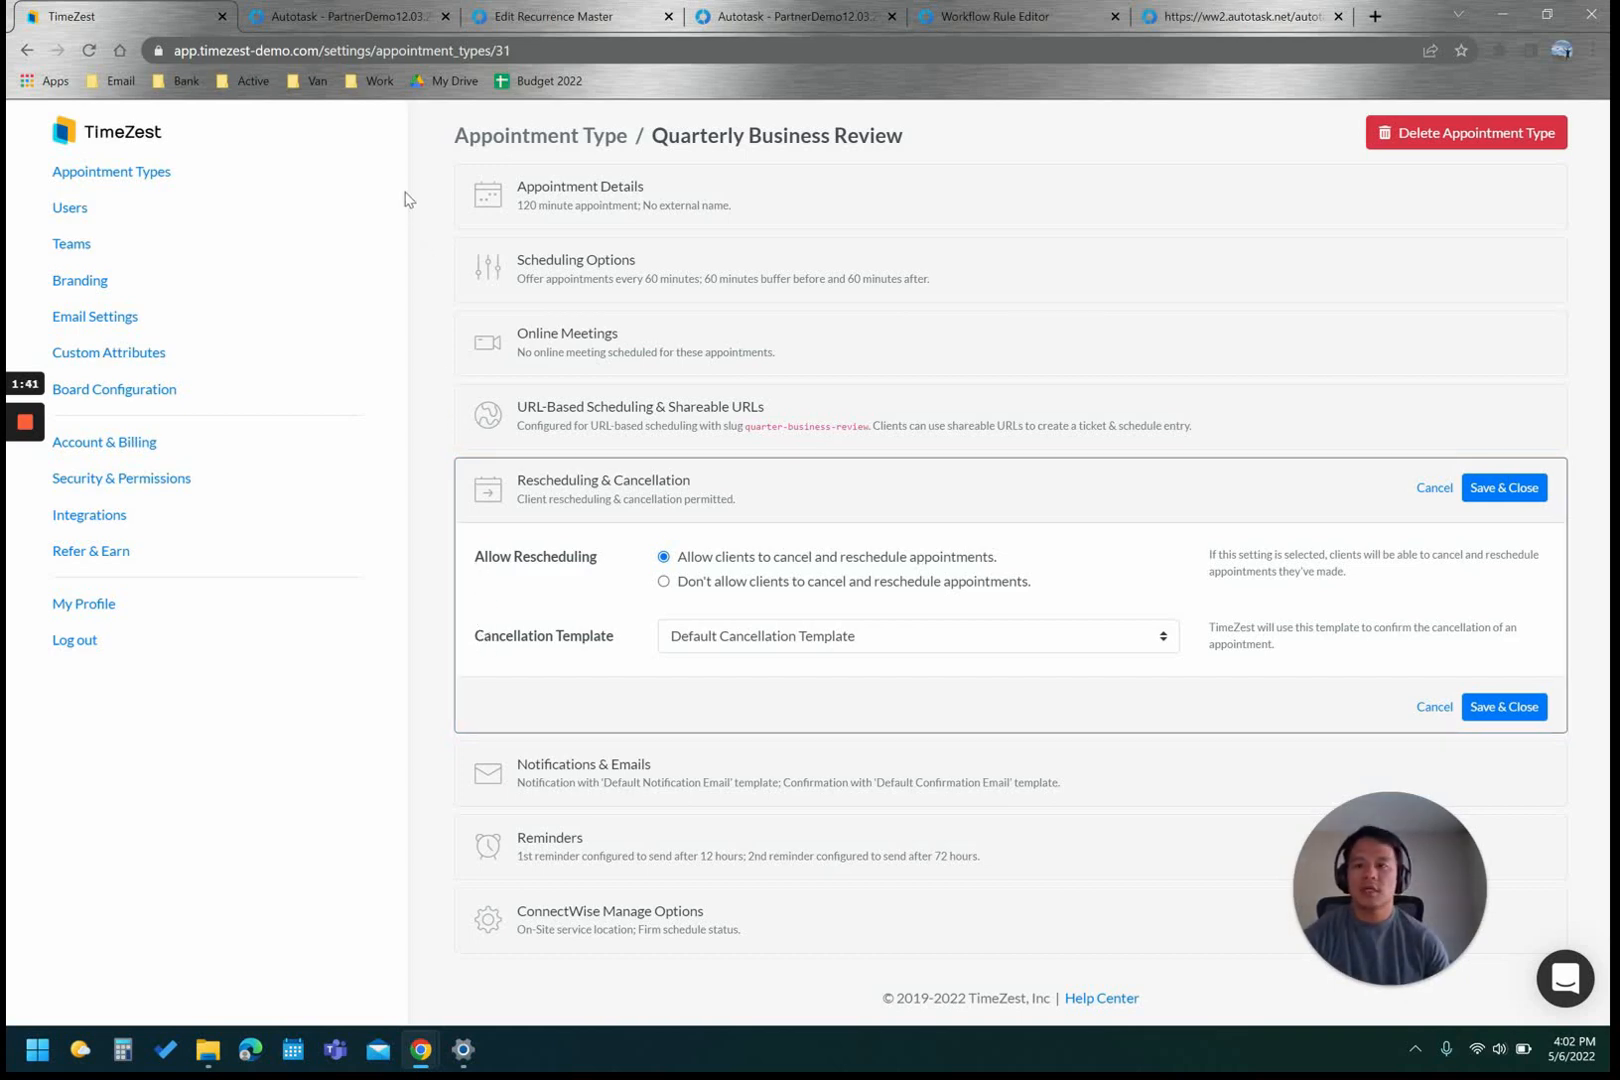
- Switch to Autotask and open the service desk ticket queues in the admin features and settings
left_click(356, 14)
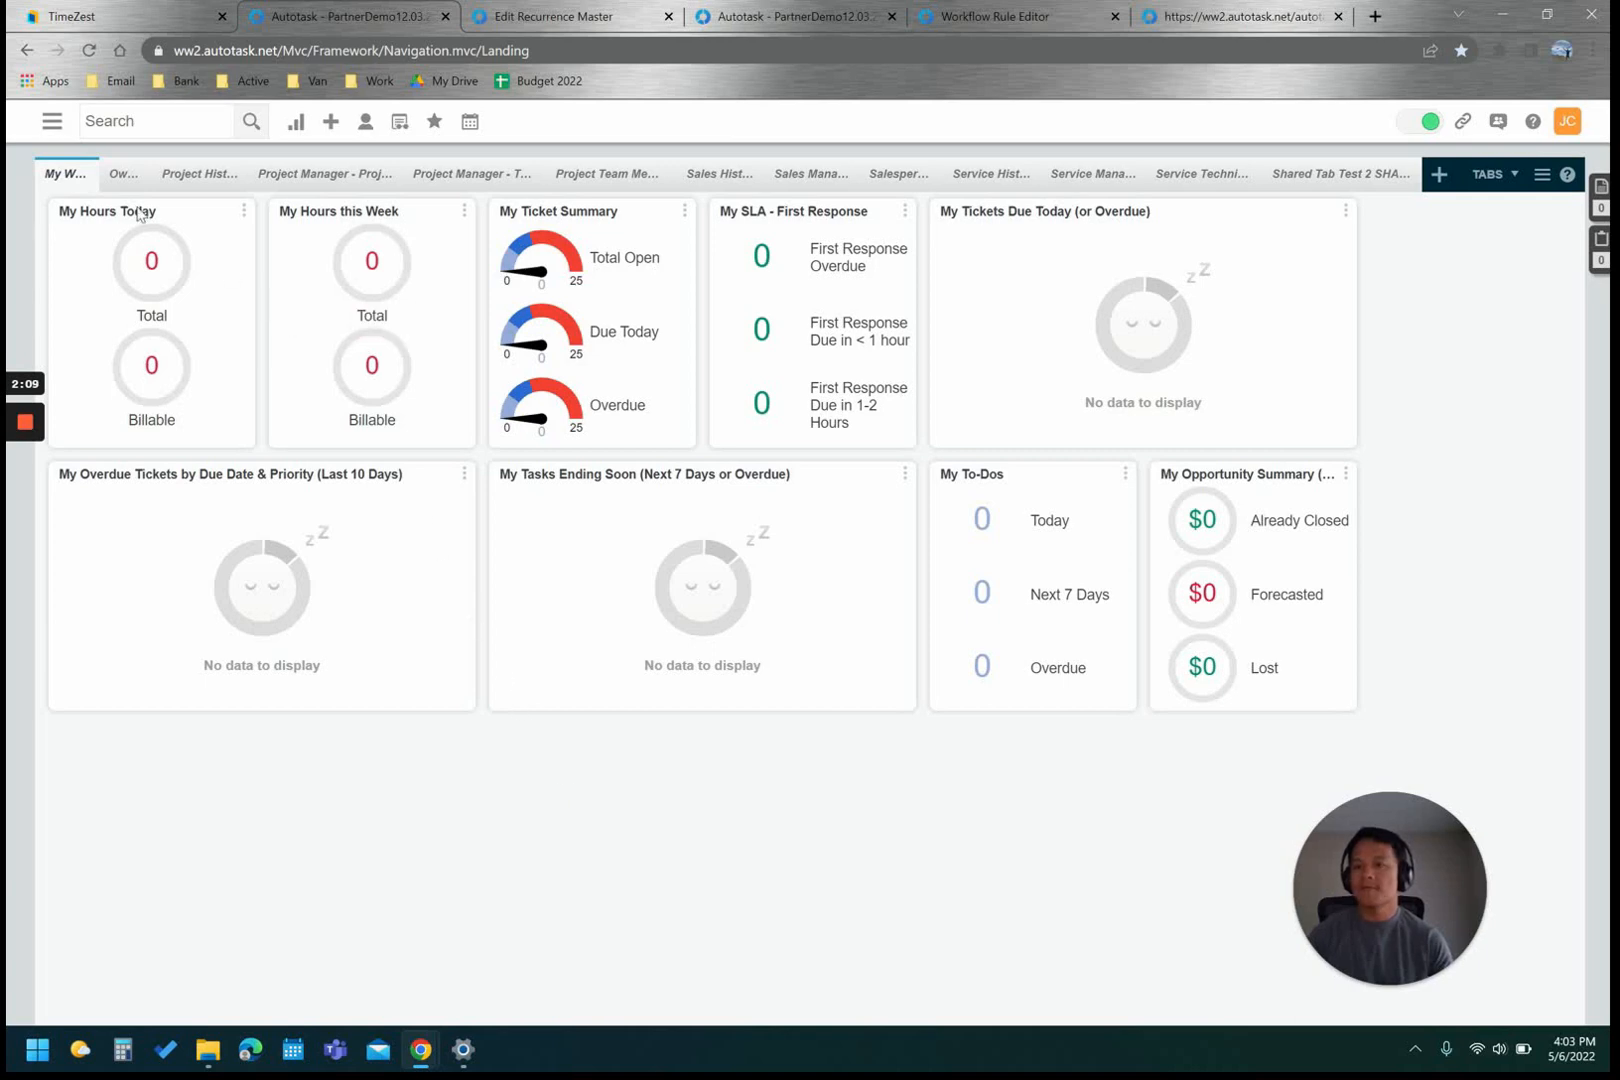
left_click(48, 128)
mouse_move(63, 272)
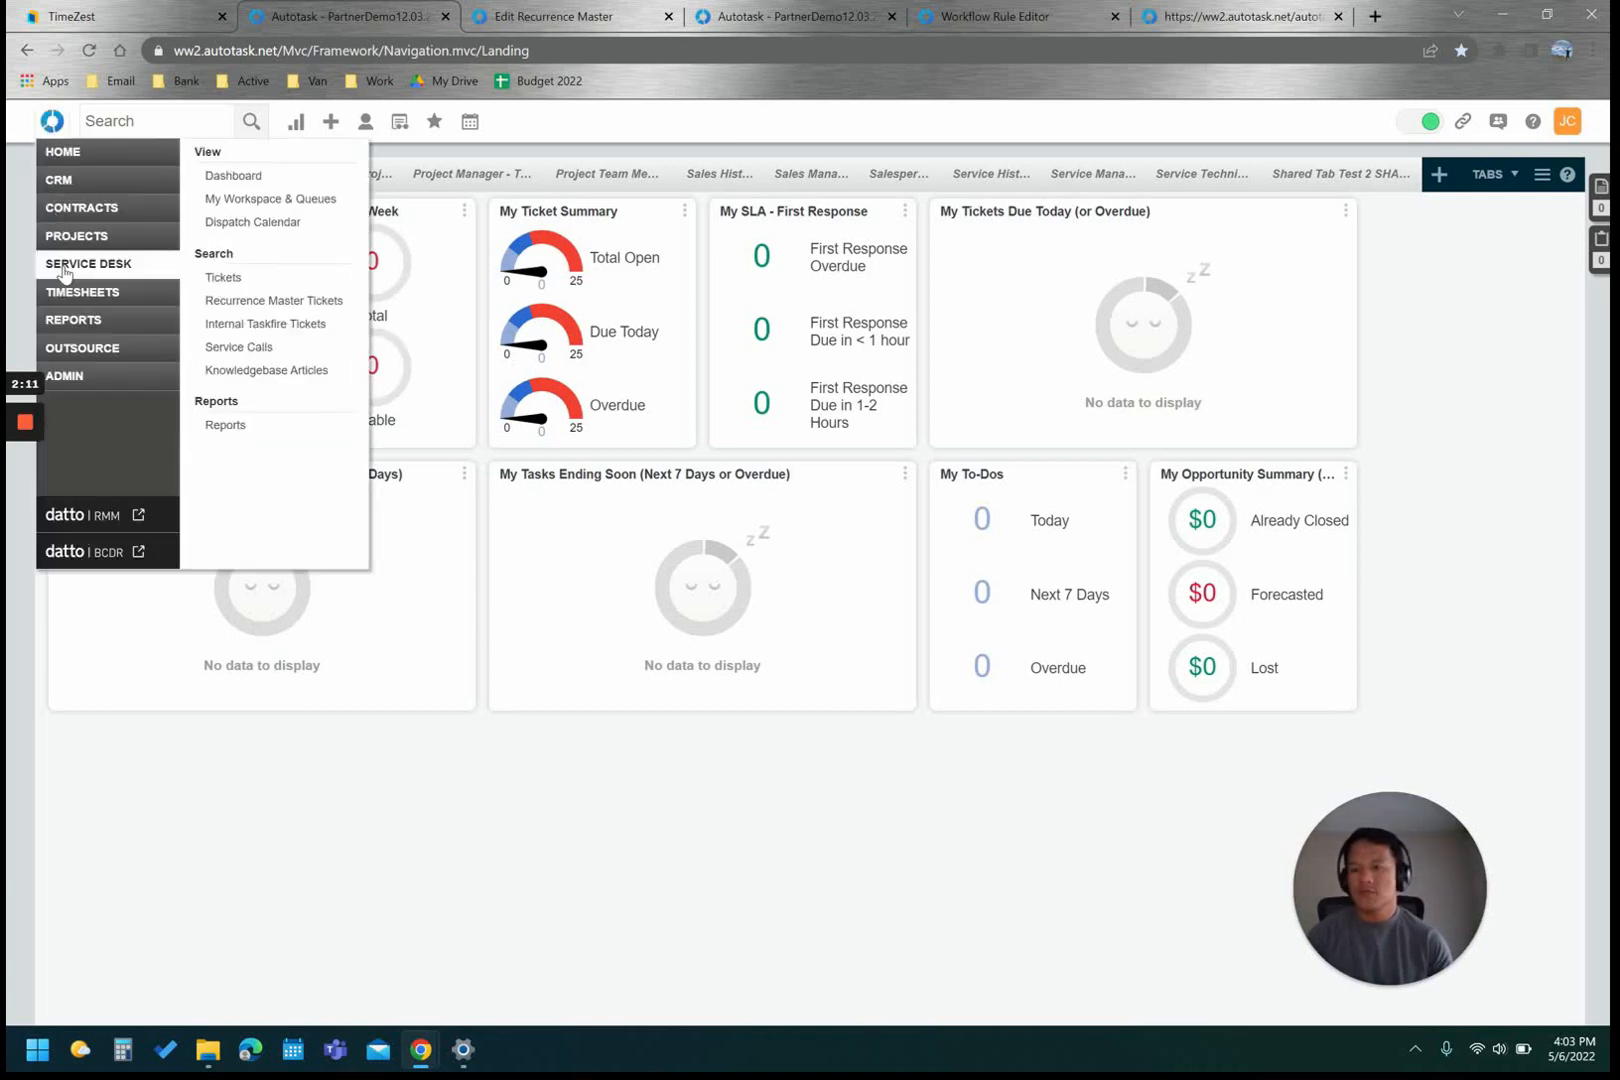
mouse_move(90, 377)
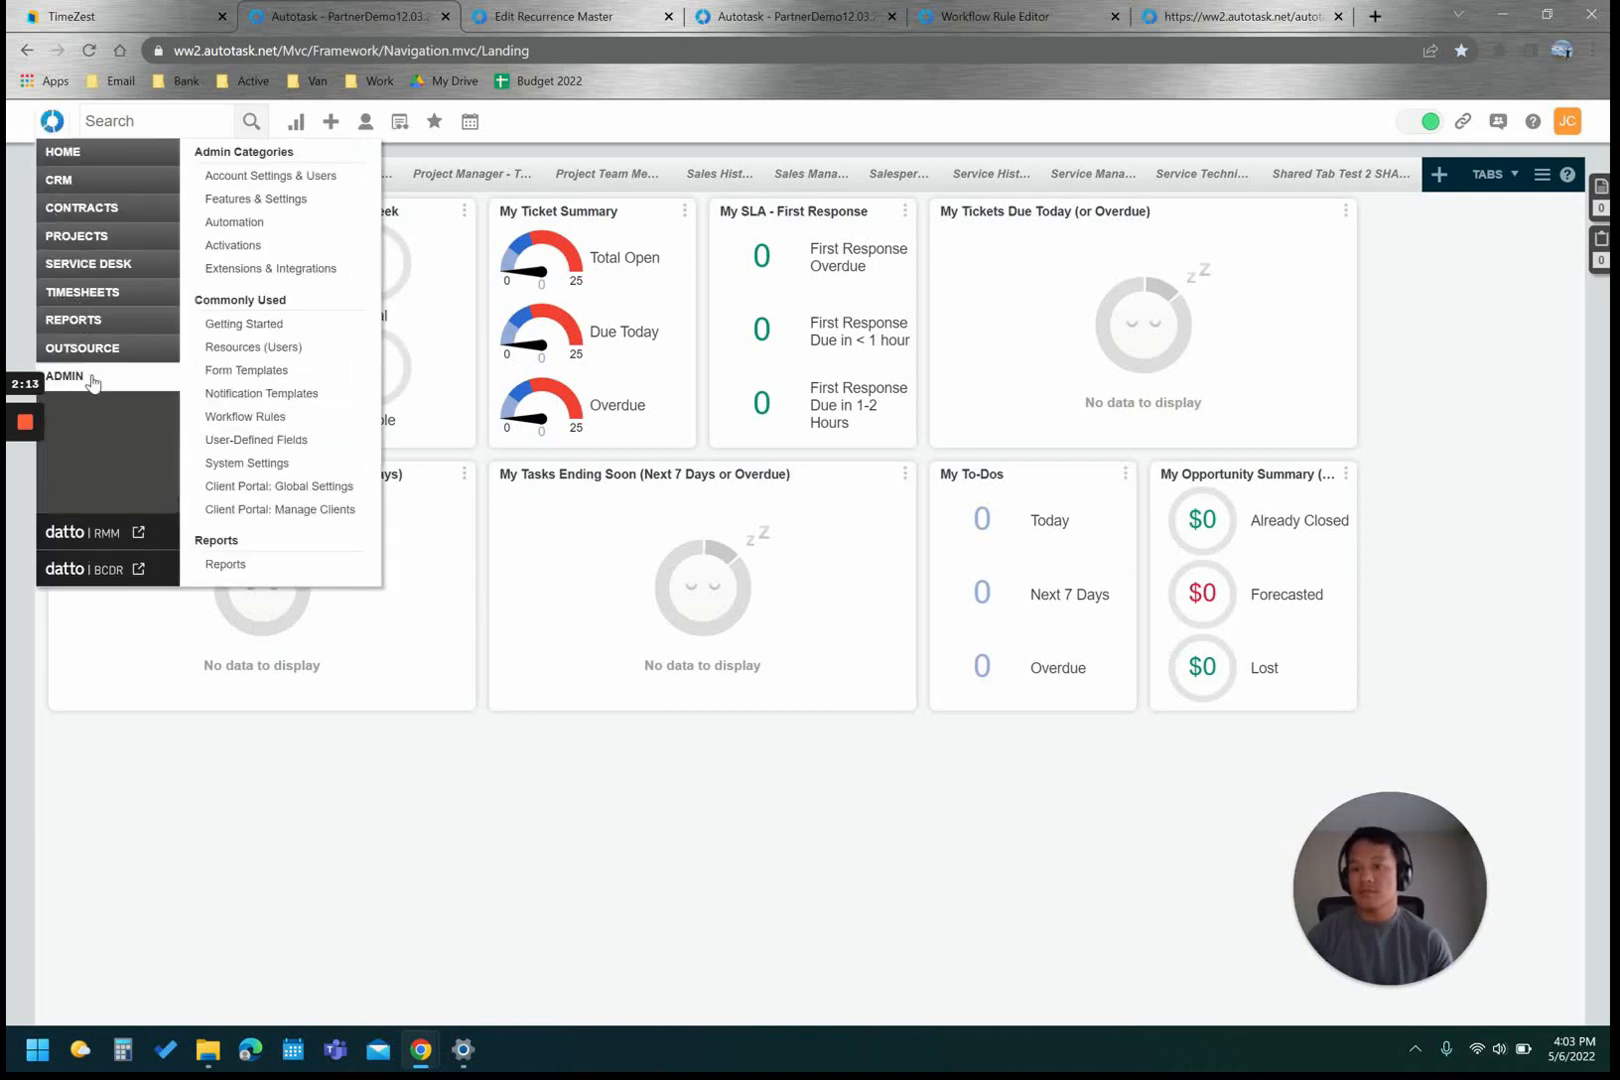
left_click(247, 200)
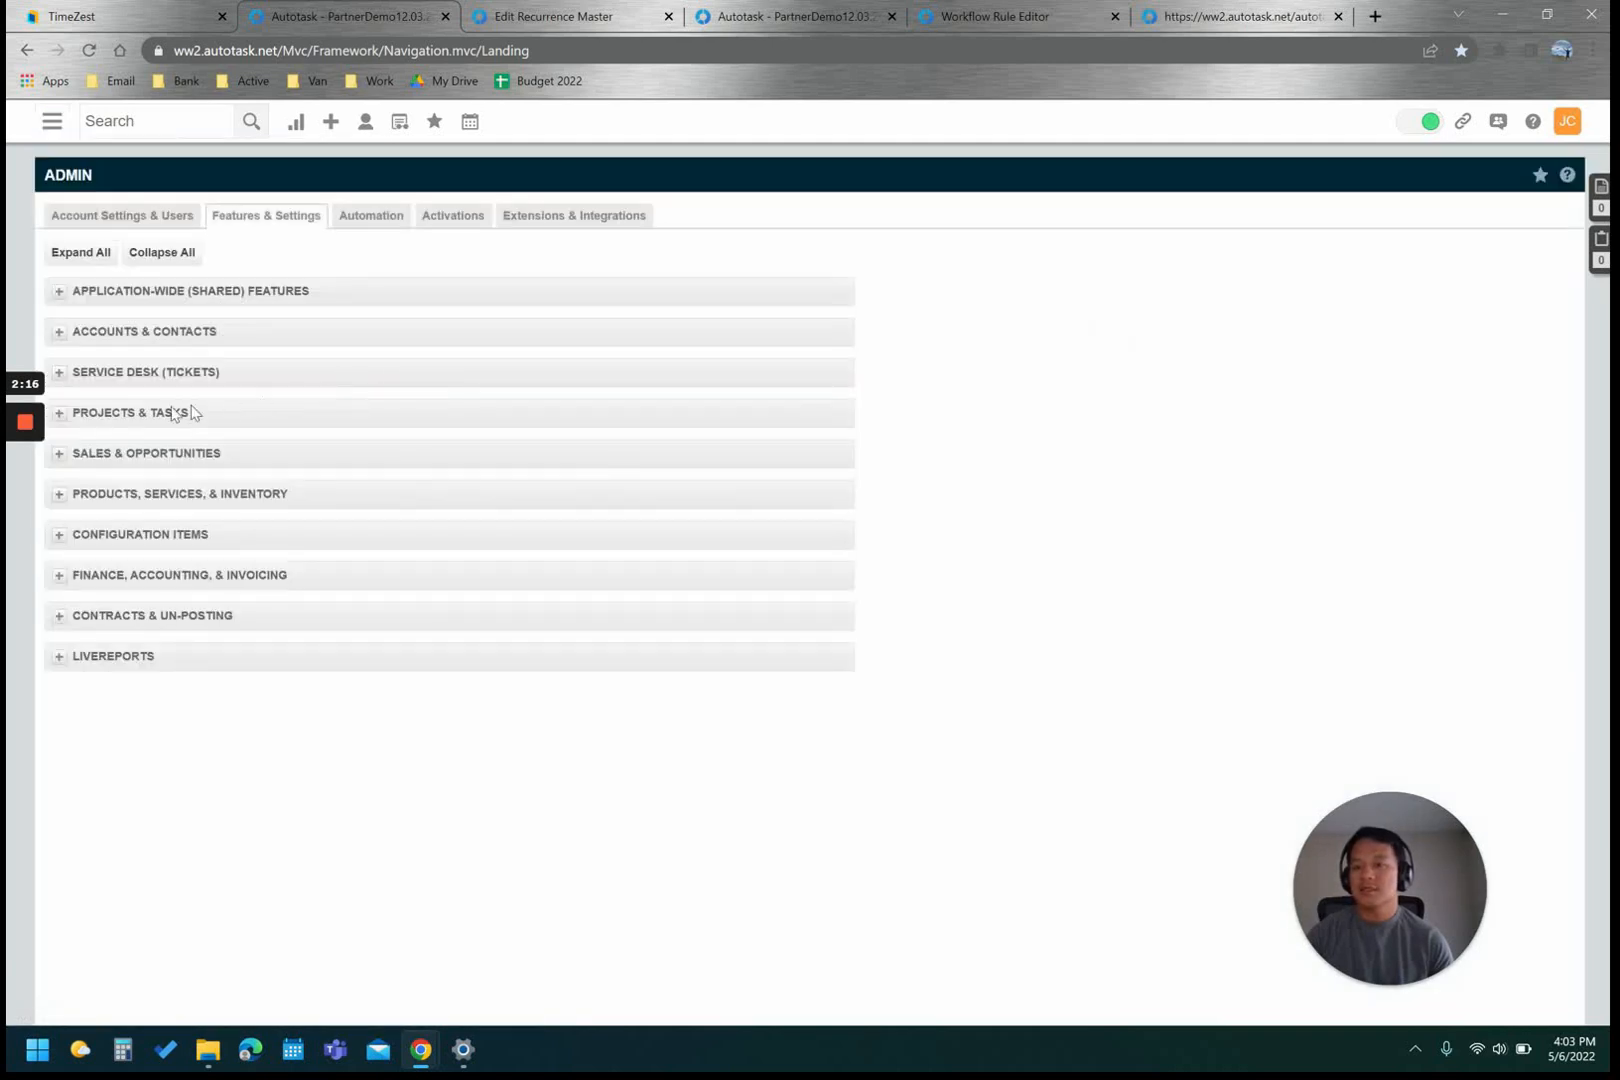
left_click(59, 372)
left_click(110, 494)
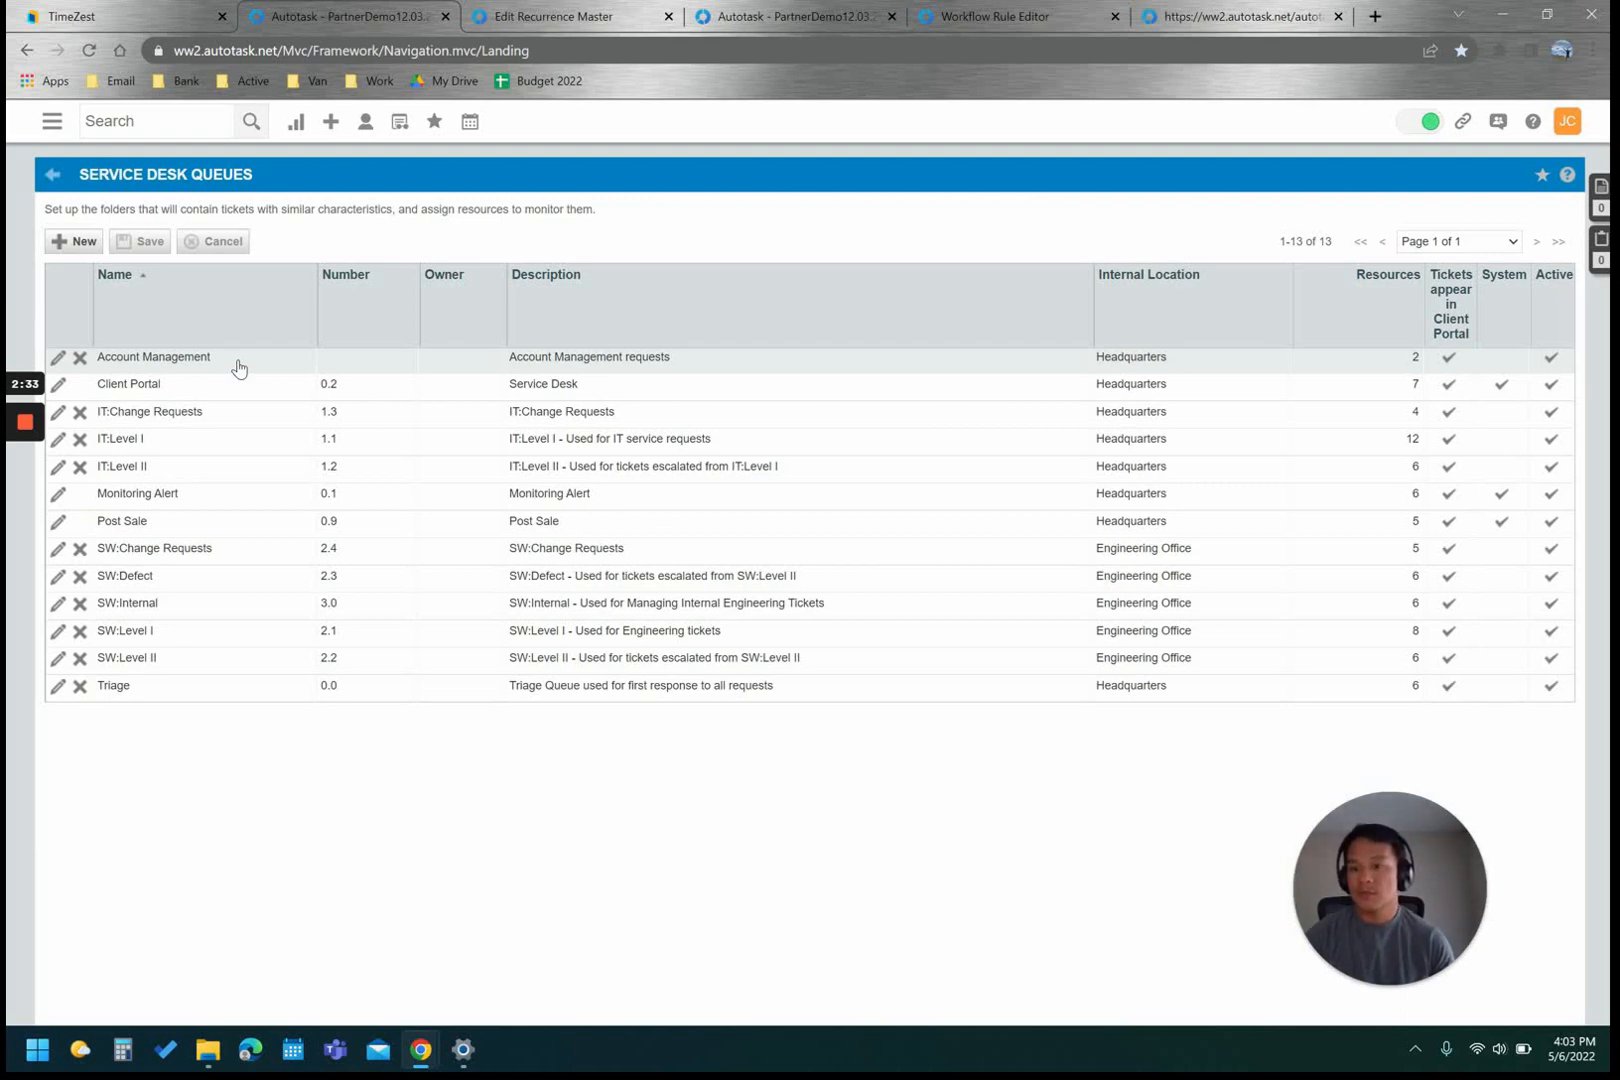
- Open the QBR issue type to examine its associated queue and sub-issue types, and close it without saving
left_click(53, 176)
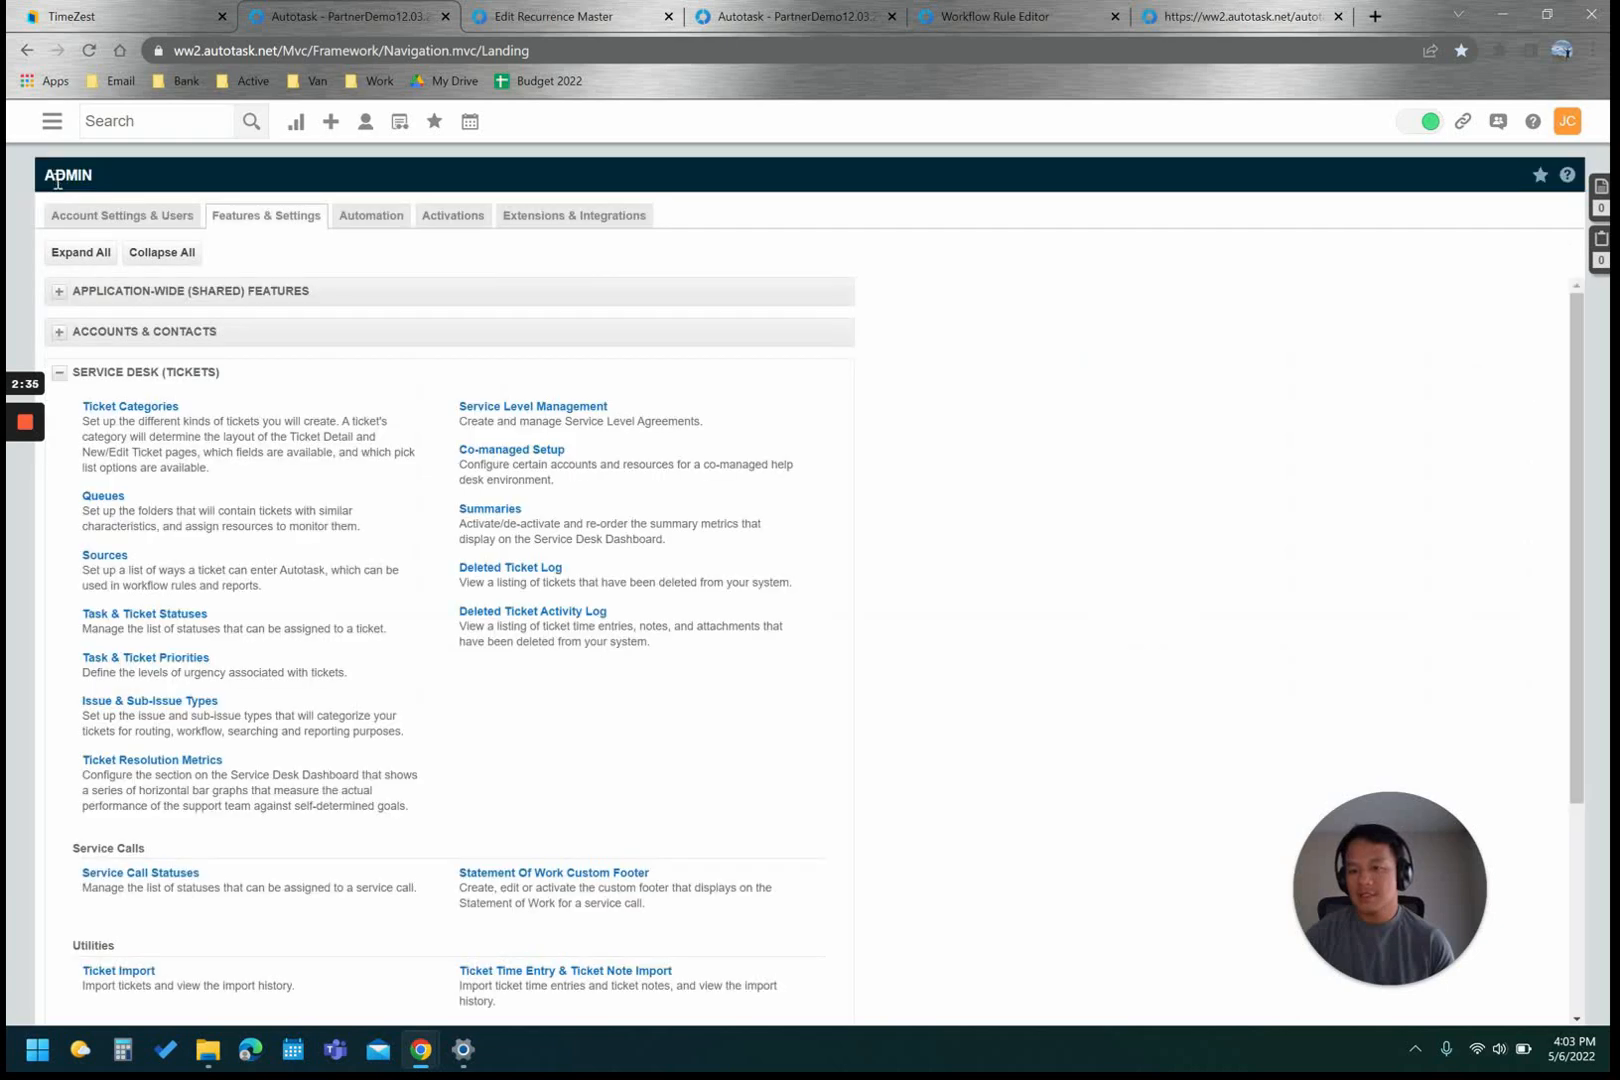
left_click(150, 701)
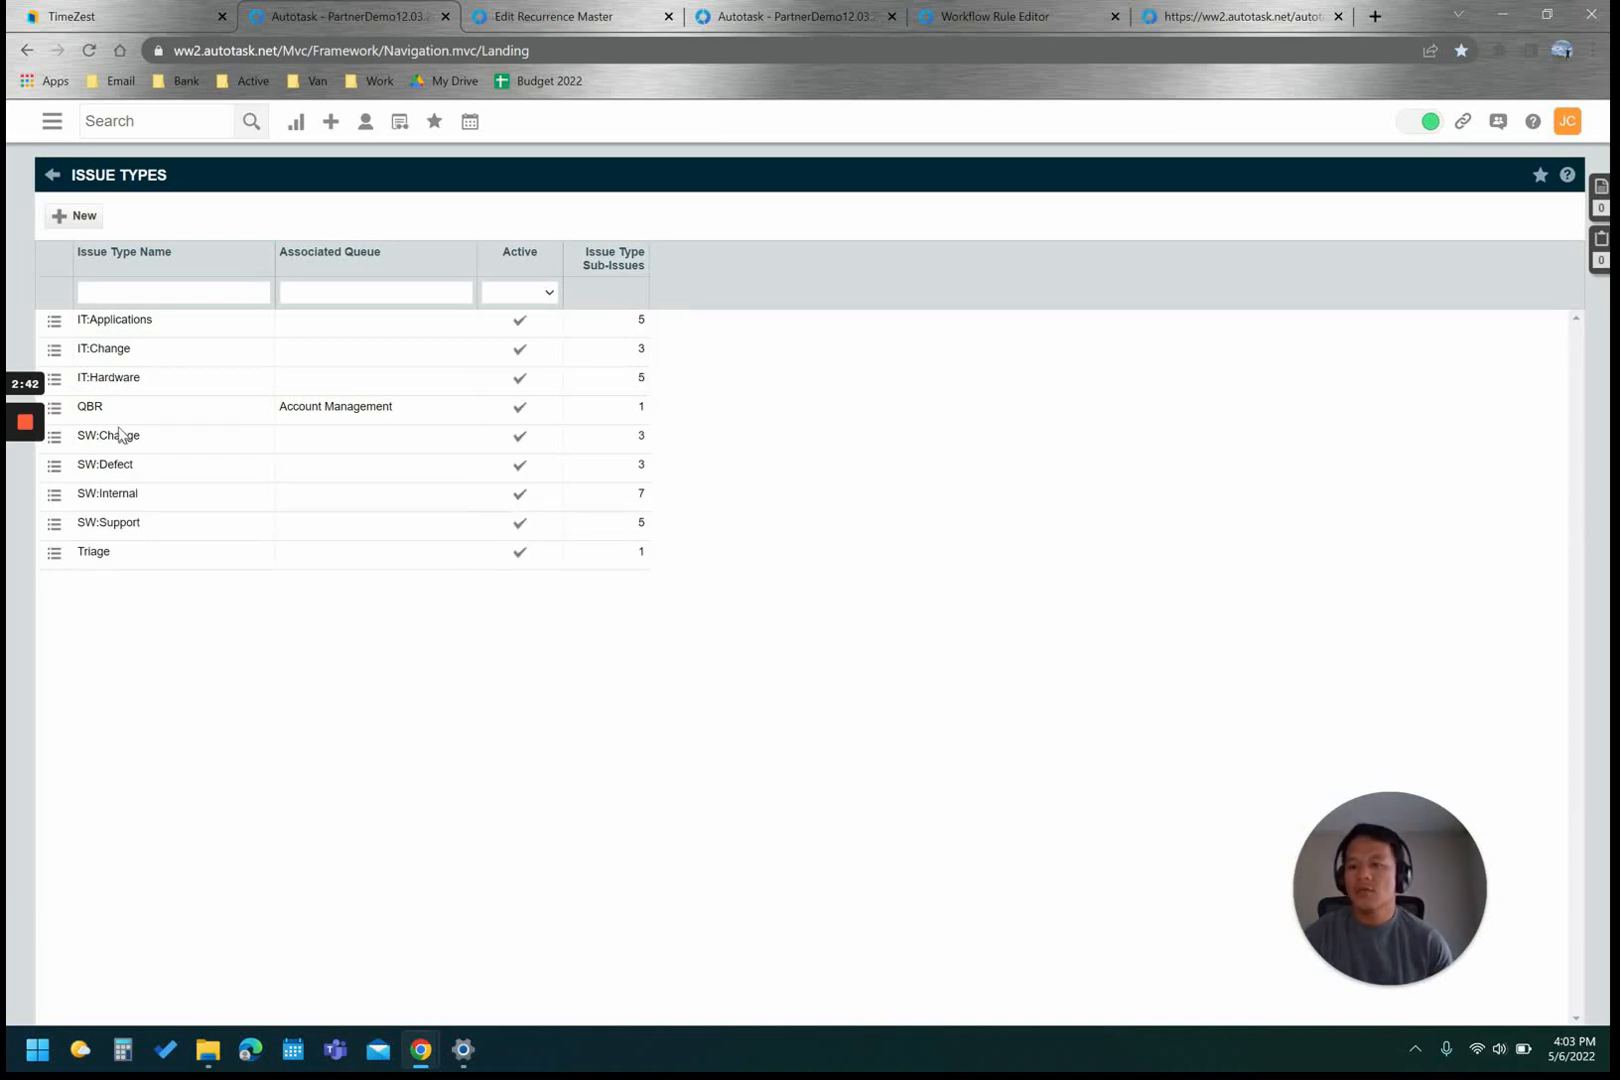
left_click(55, 409)
left_click_drag(105, 412, 88, 407)
left_click(55, 409)
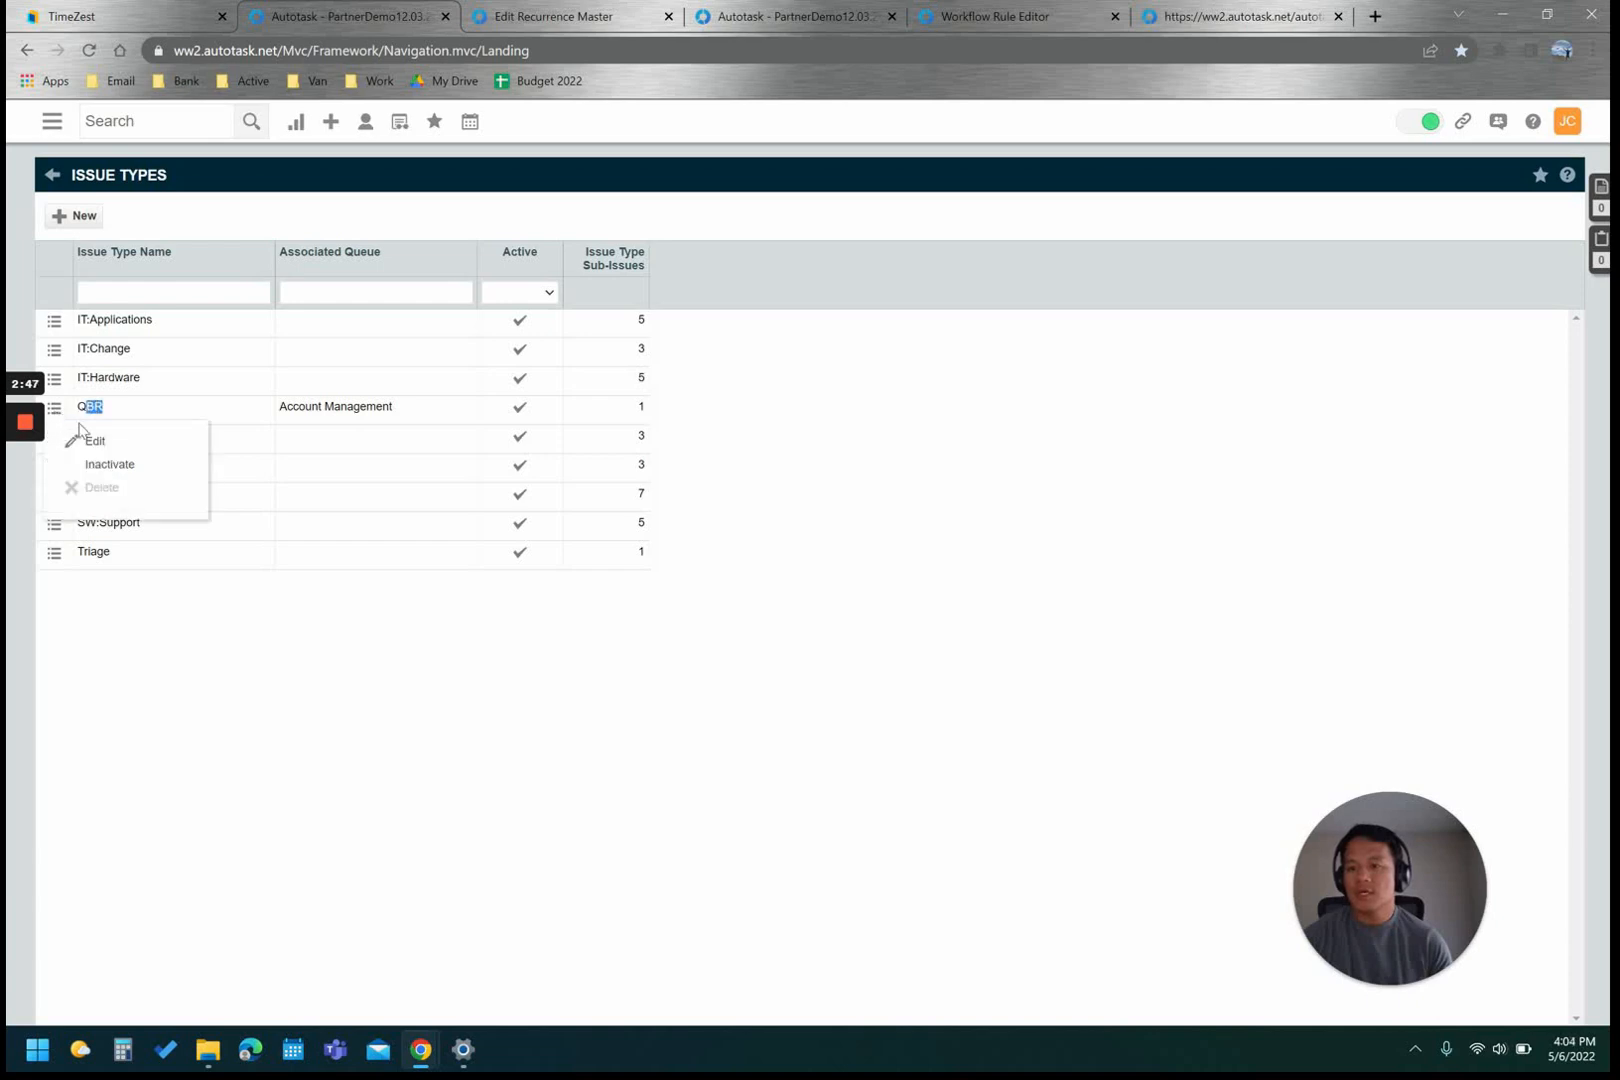
left_click(89, 441)
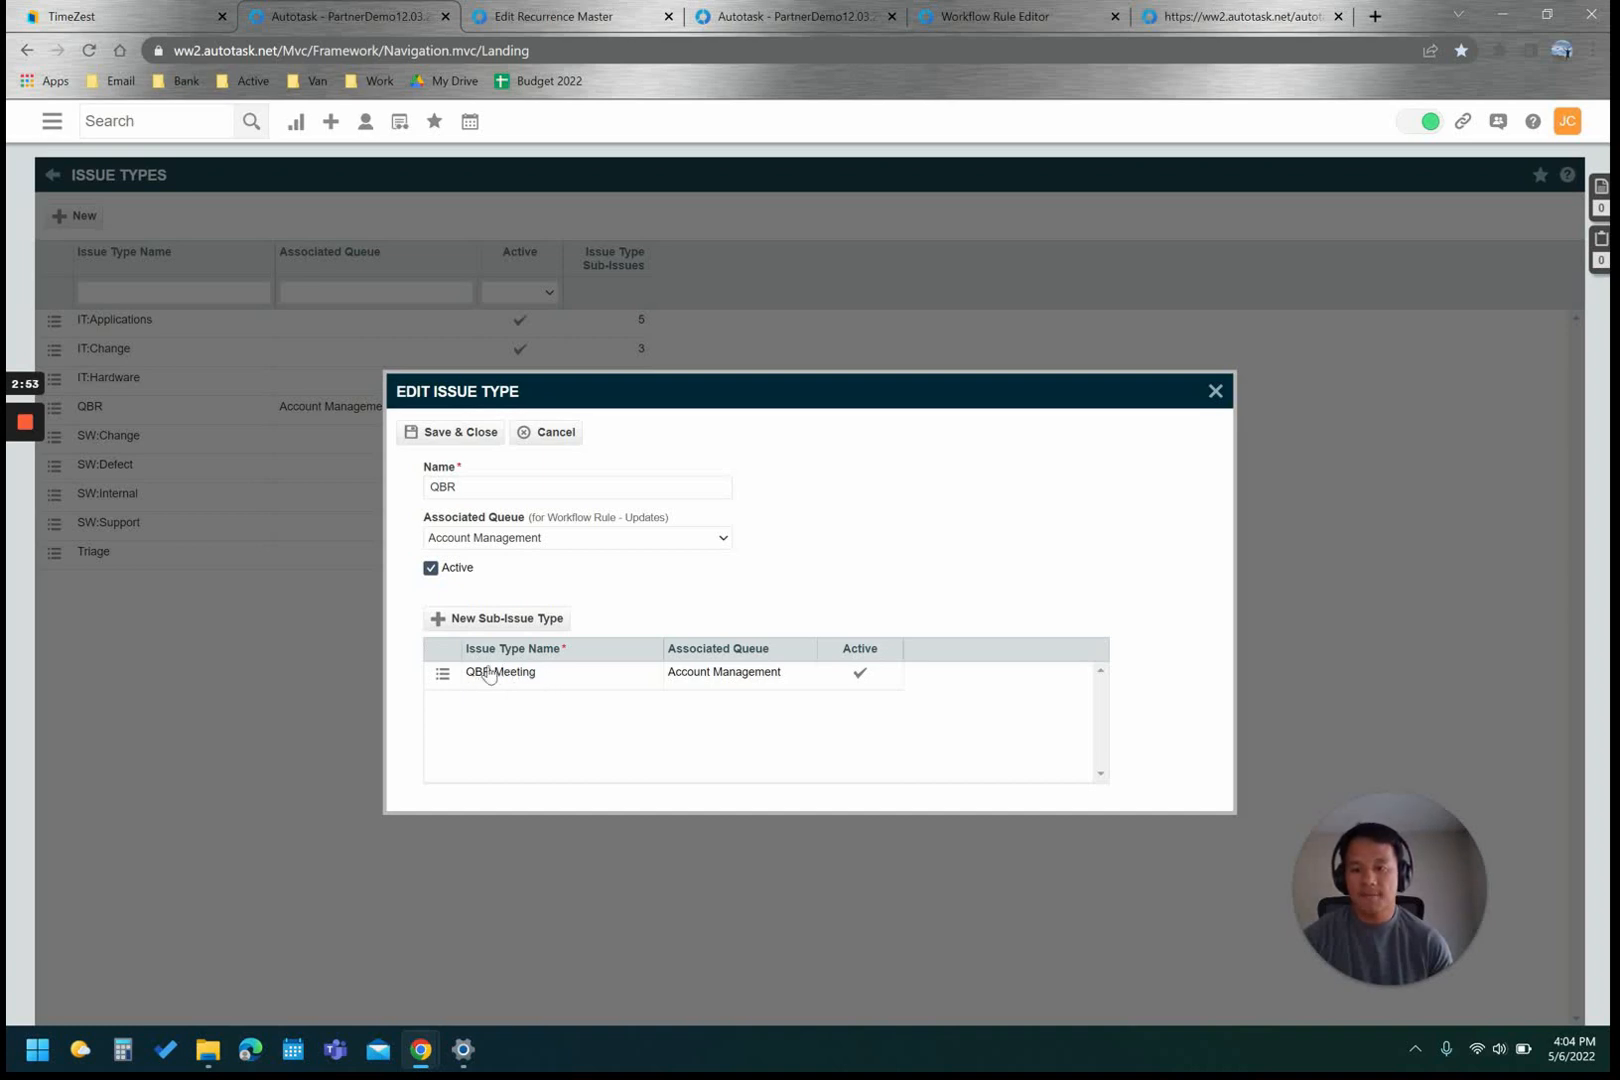
left_click(1217, 391)
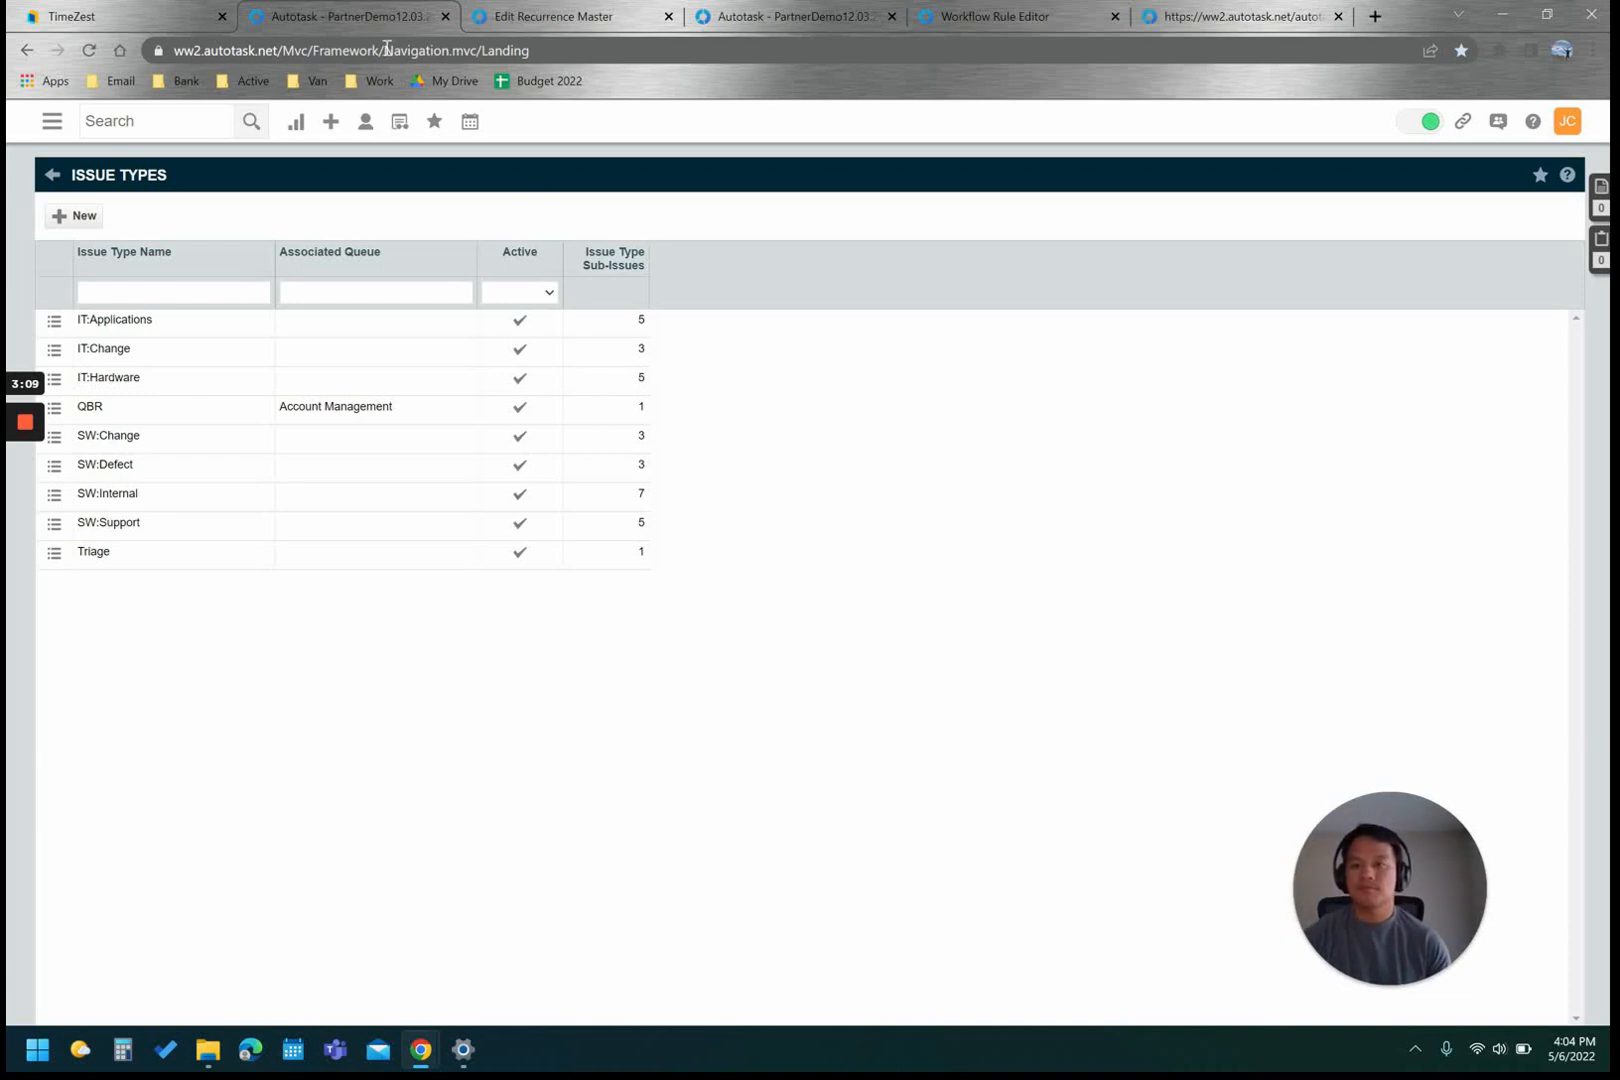
- Search the service desk's recurrence master tickets without any filters
left_click(50, 120)
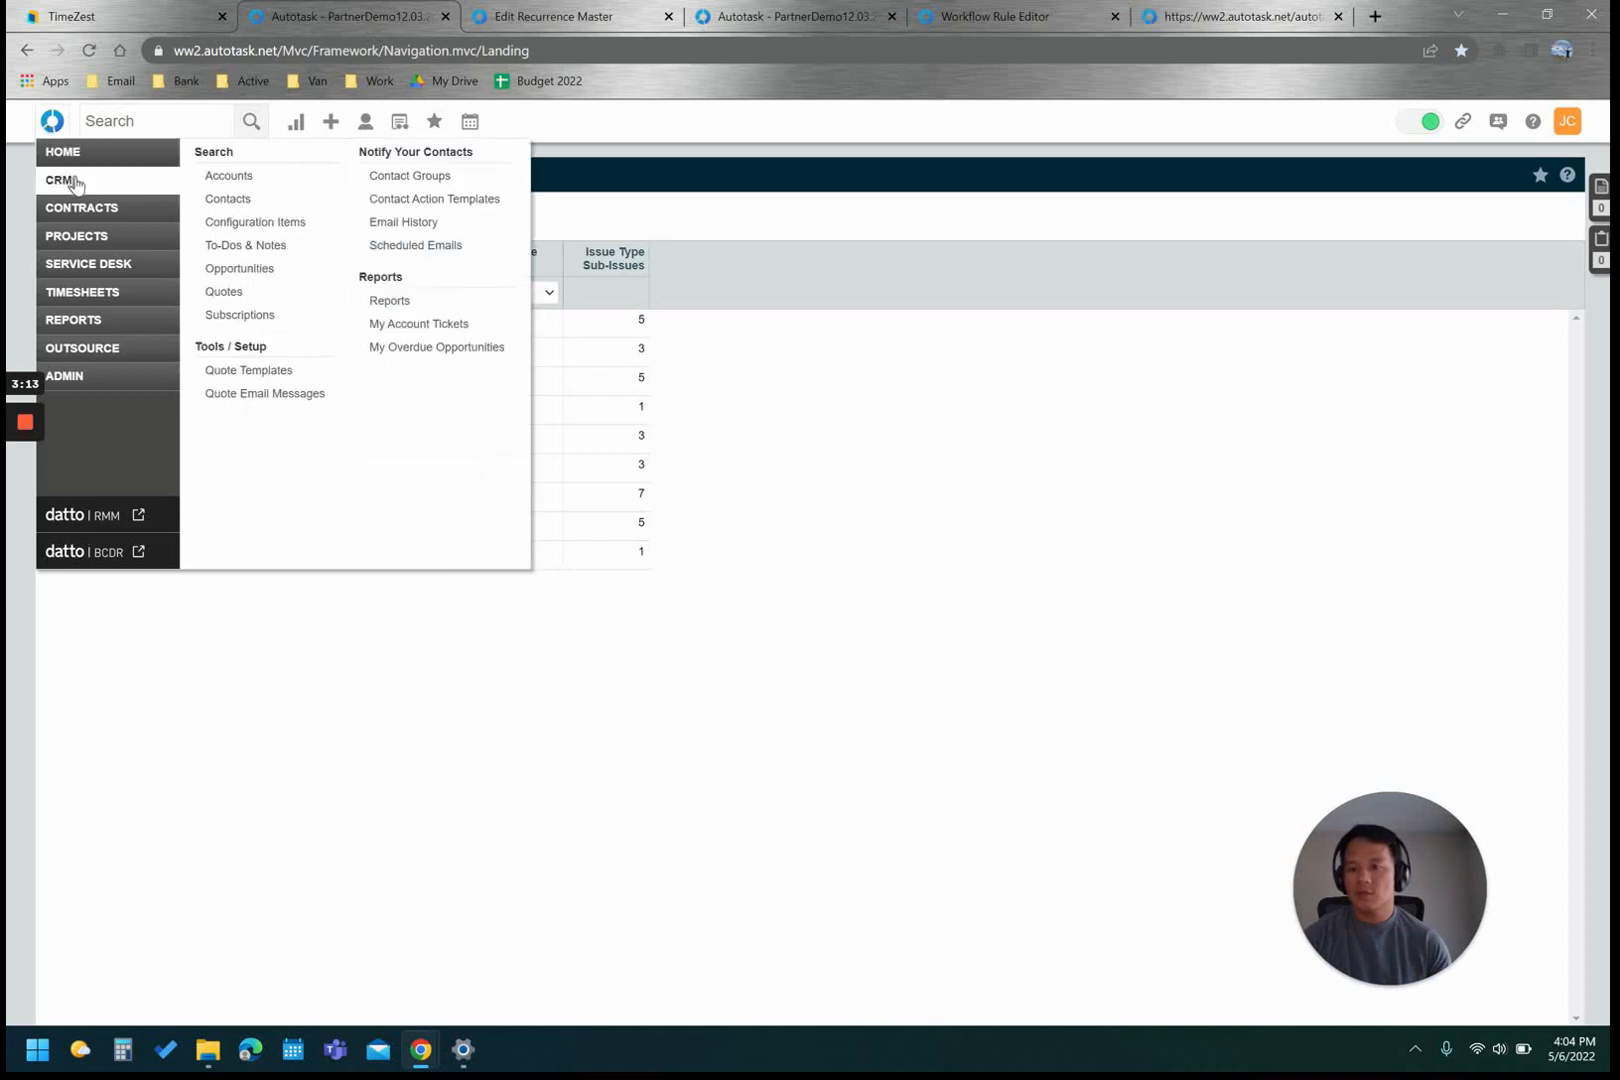
mouse_move(112, 264)
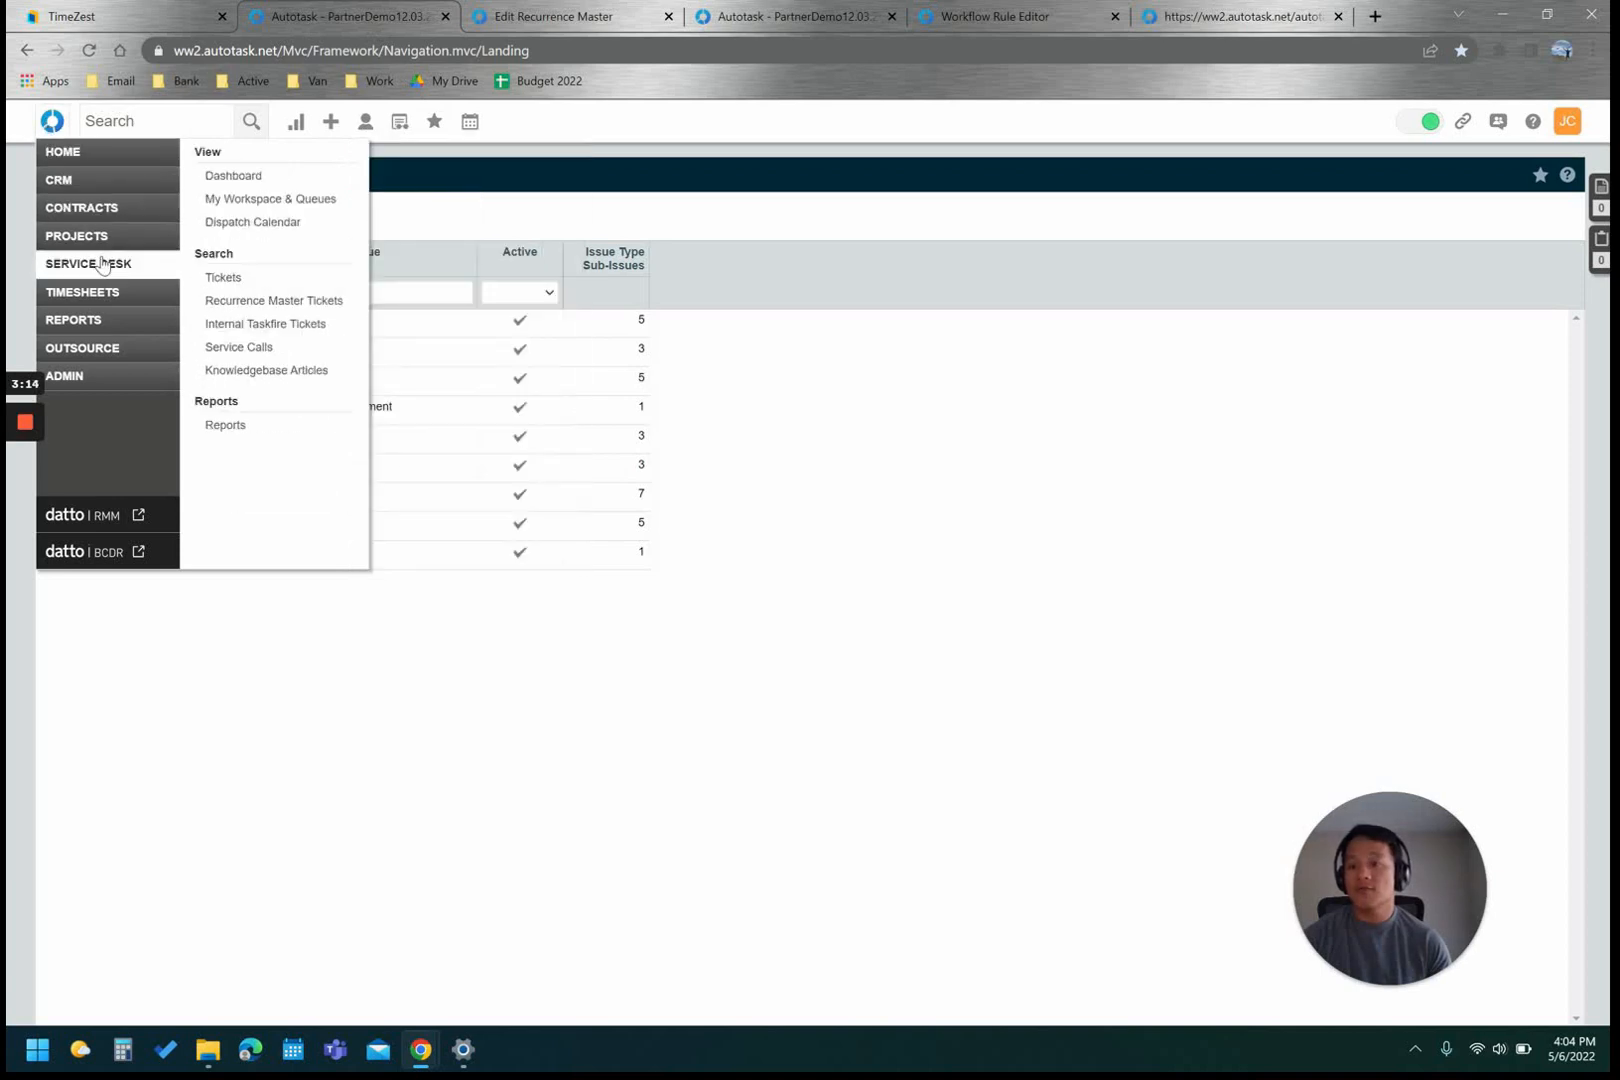
left_click(256, 301)
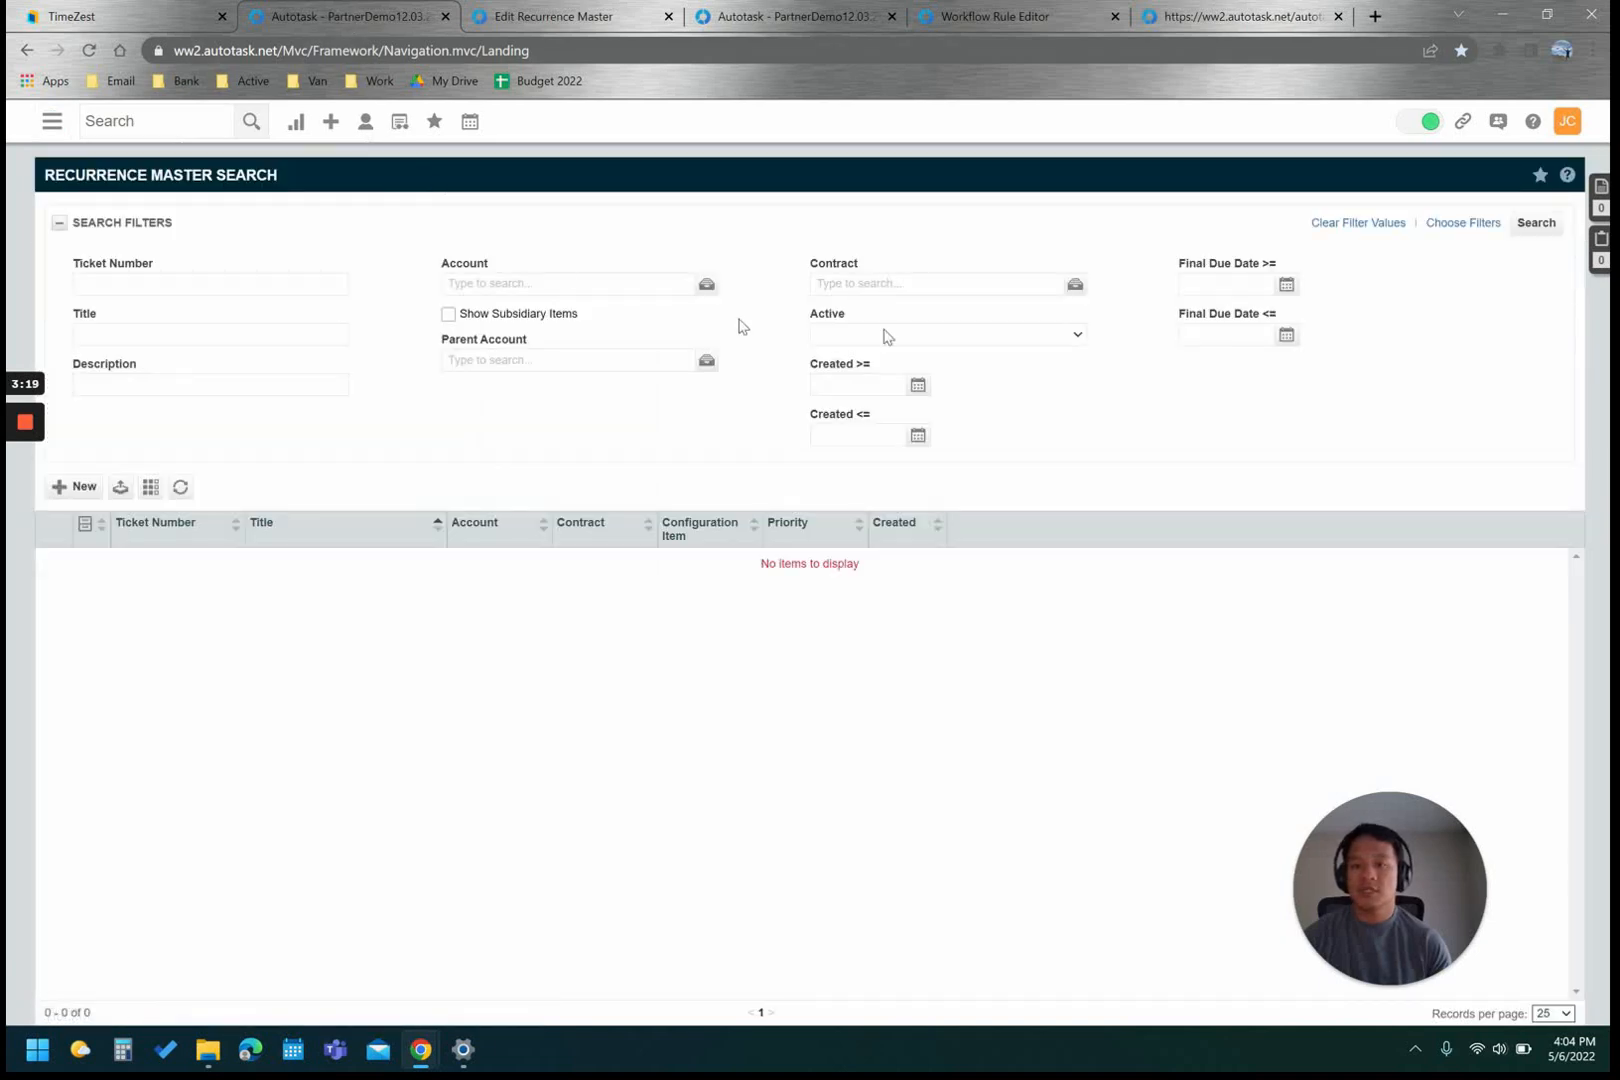
left_click(1535, 223)
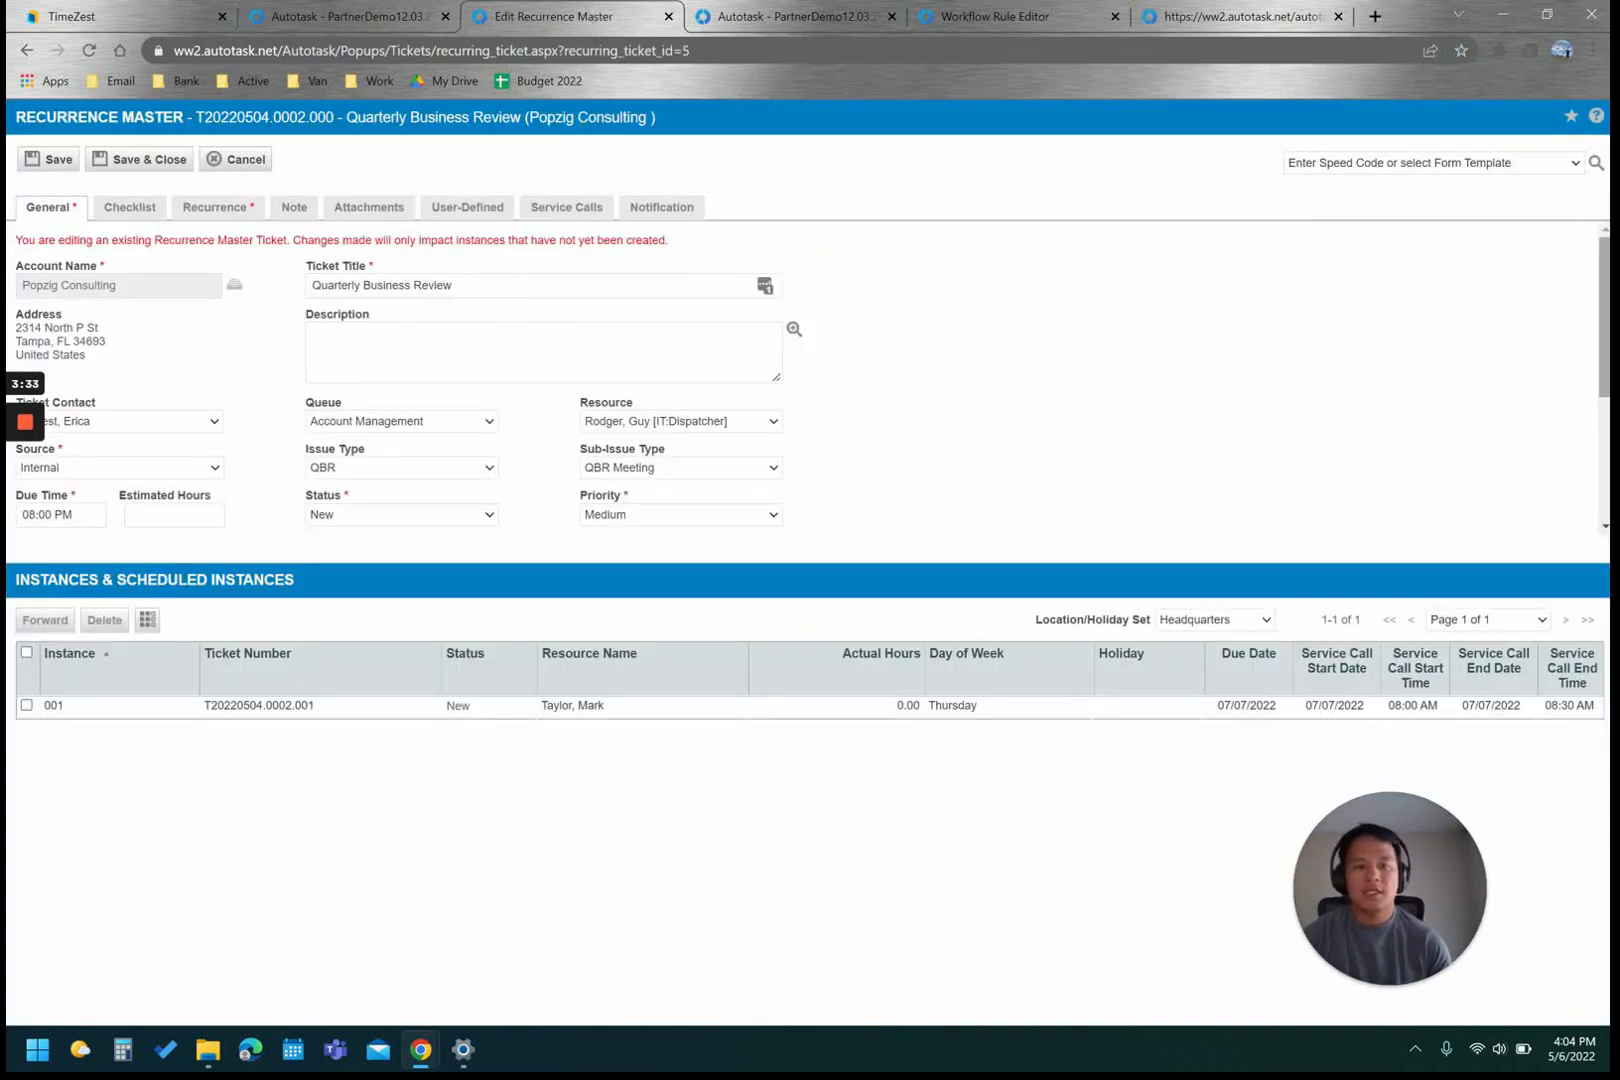
- Review the general ticket fields, queue options and recurrence settings of the Quarterly Business Review recurrence master ticket
scroll(1524, 266, "down", 1)
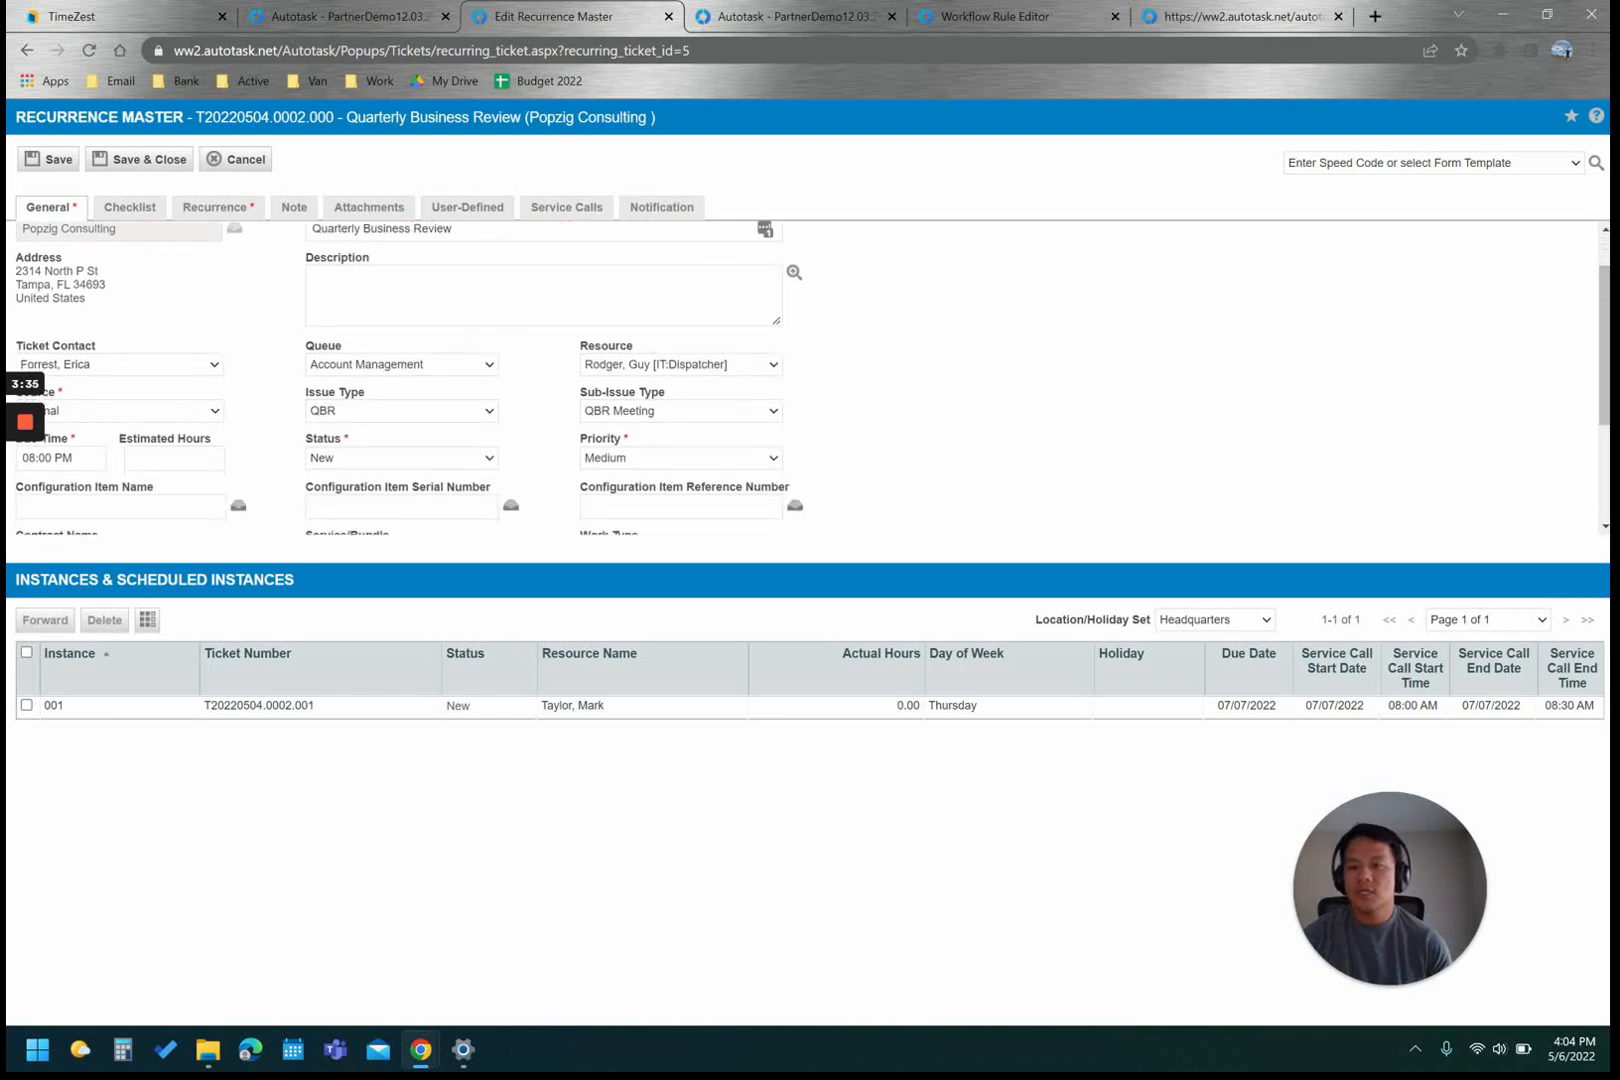
left_click(353, 372)
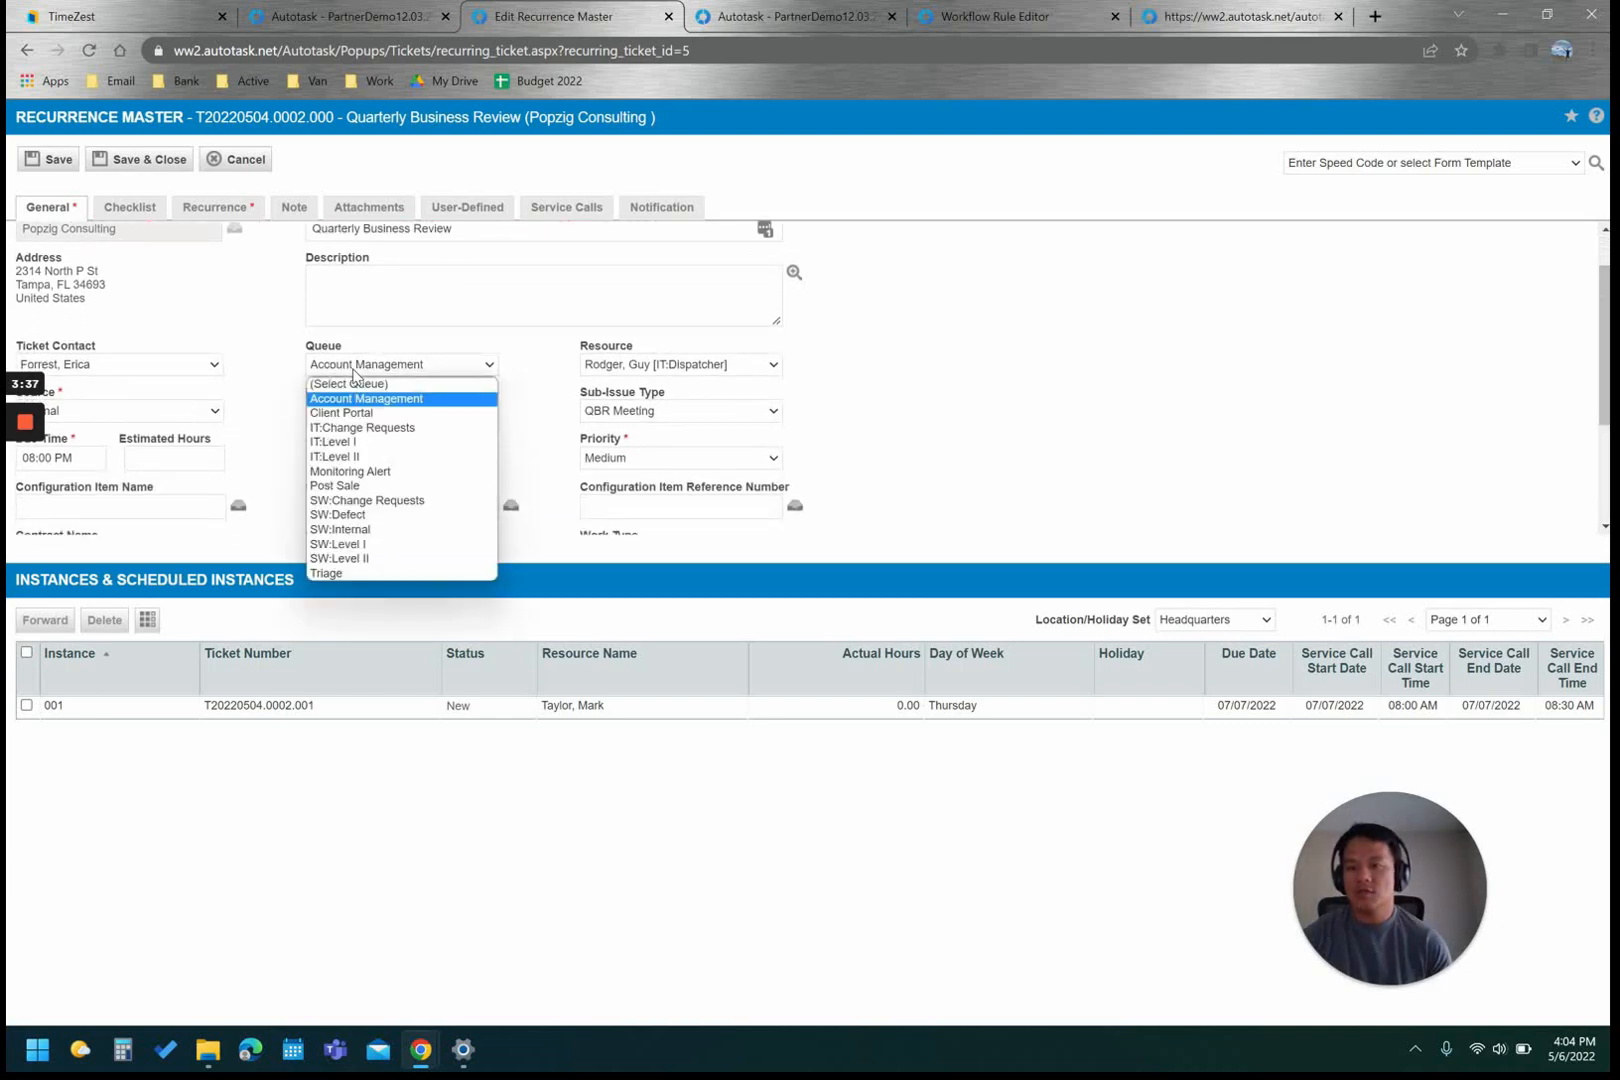
left_click(354, 373)
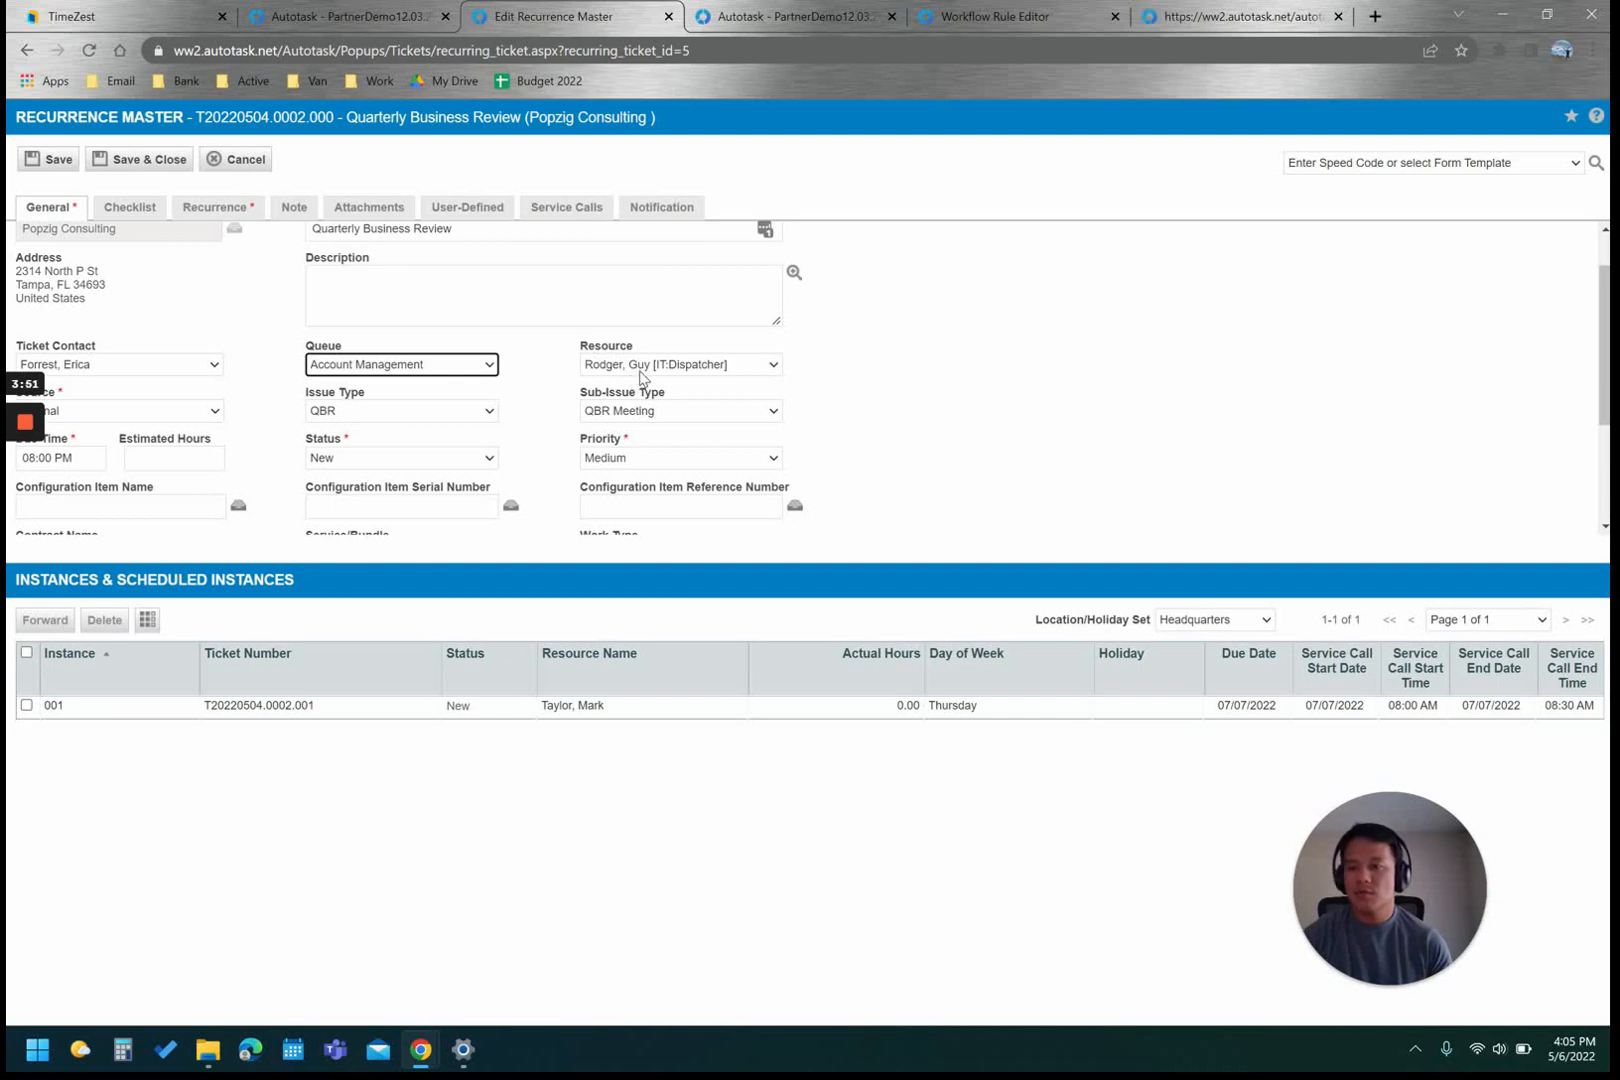
scroll(641, 377, "up", 1)
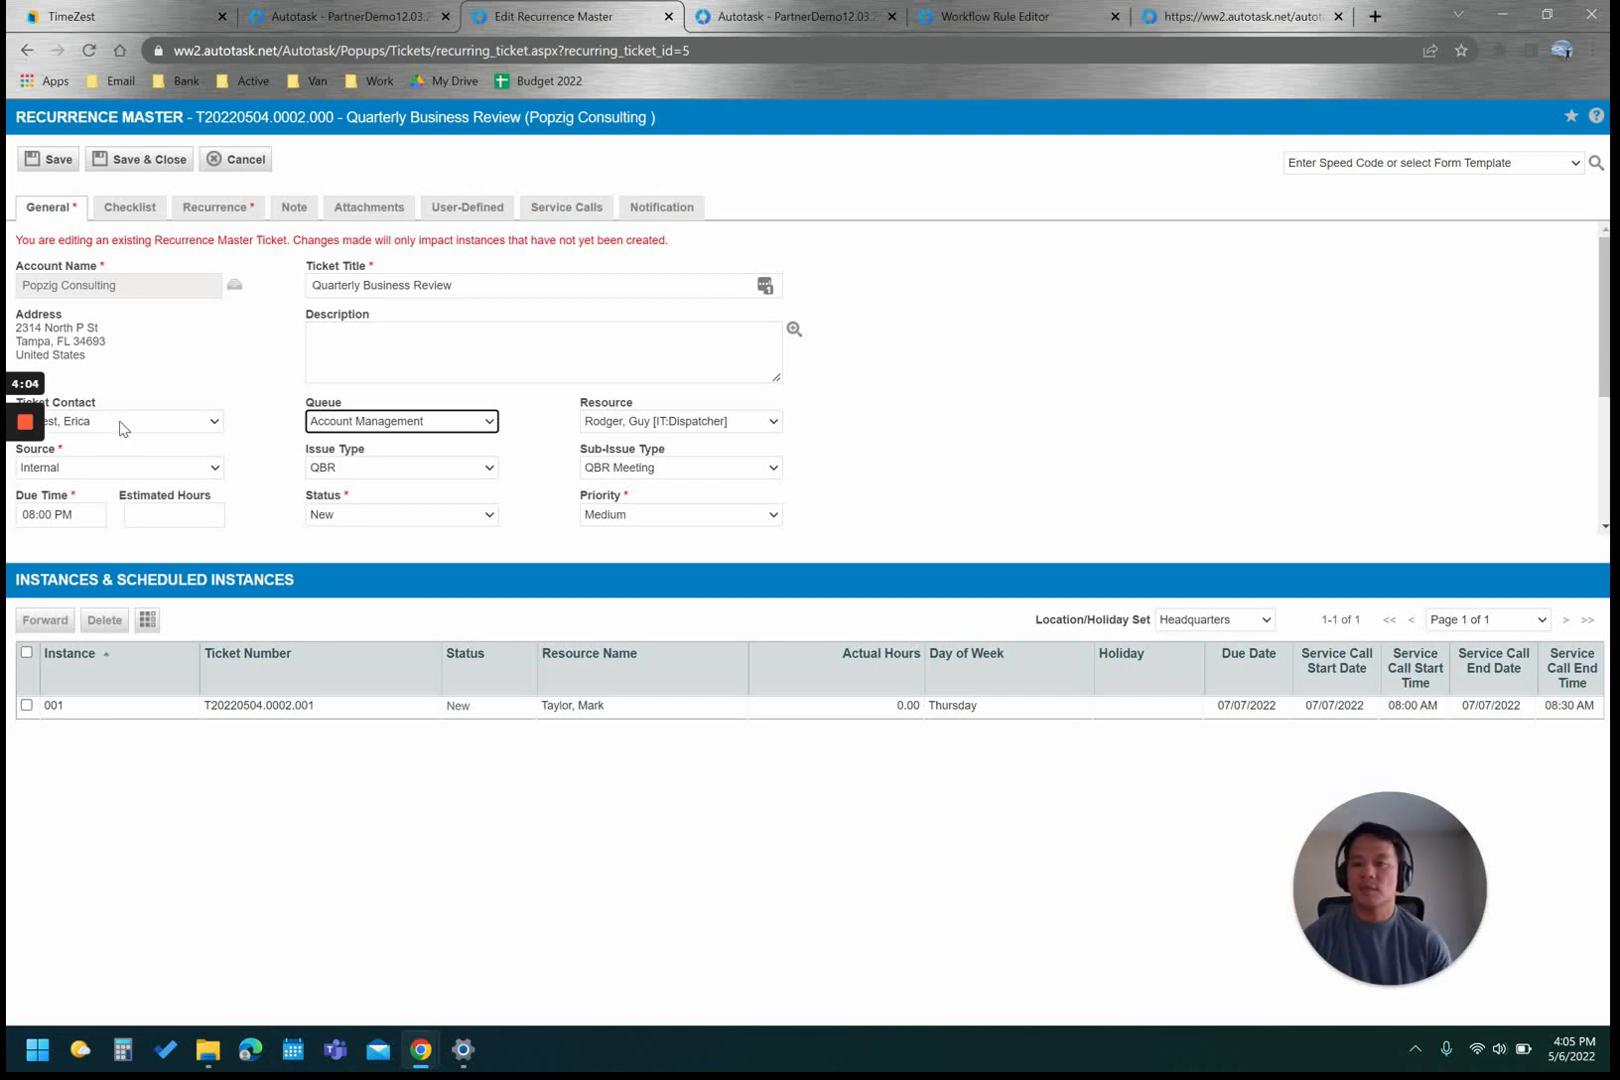
left_click(224, 212)
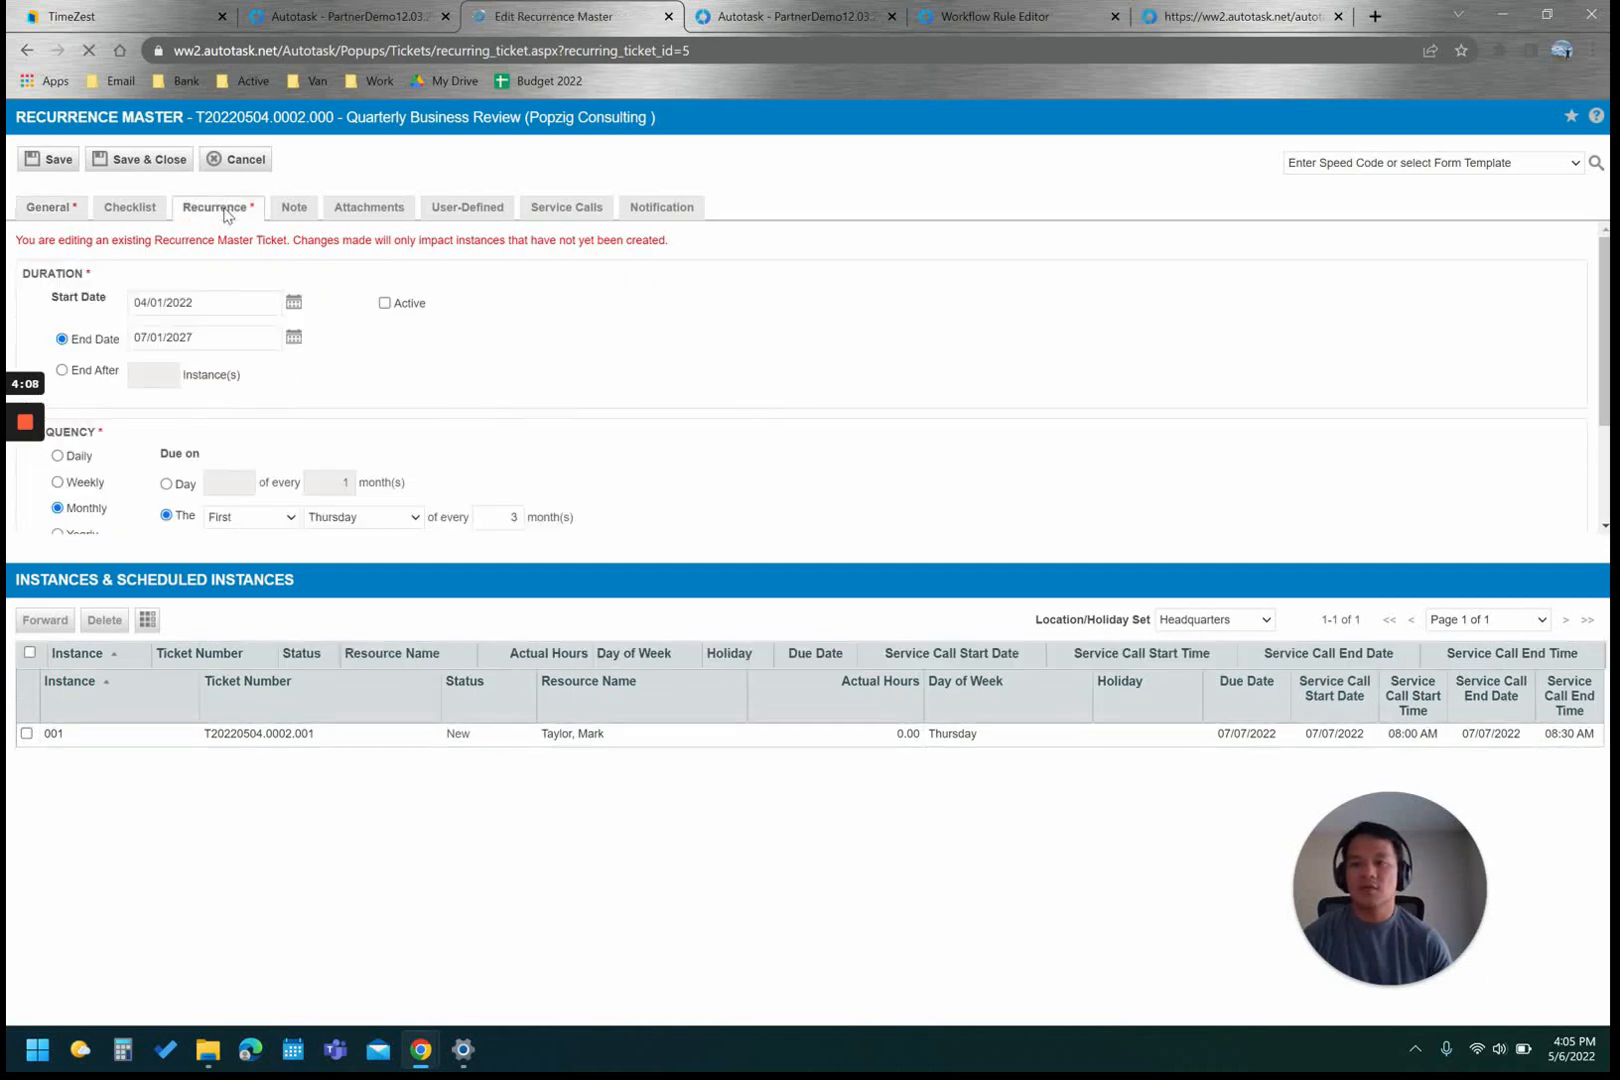
left_click_drag(1605, 290, 1605, 362)
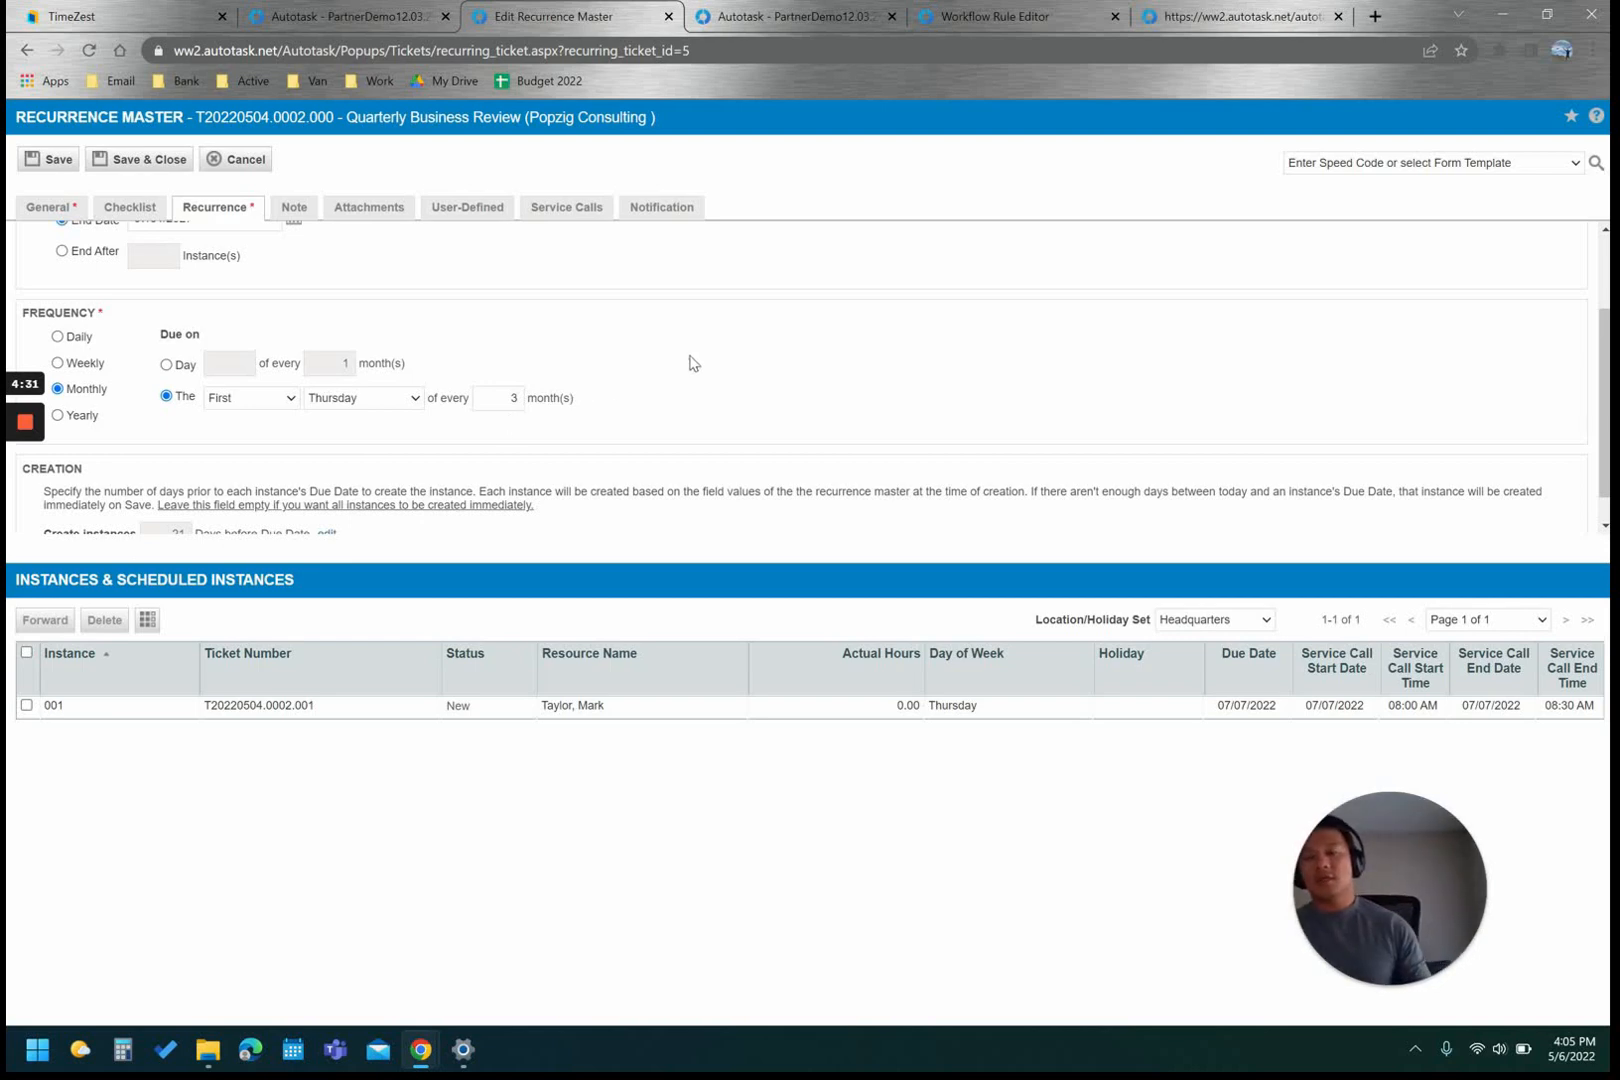
- Open the service desk workflow rules in the Autotask admin area
left_click(764, 12)
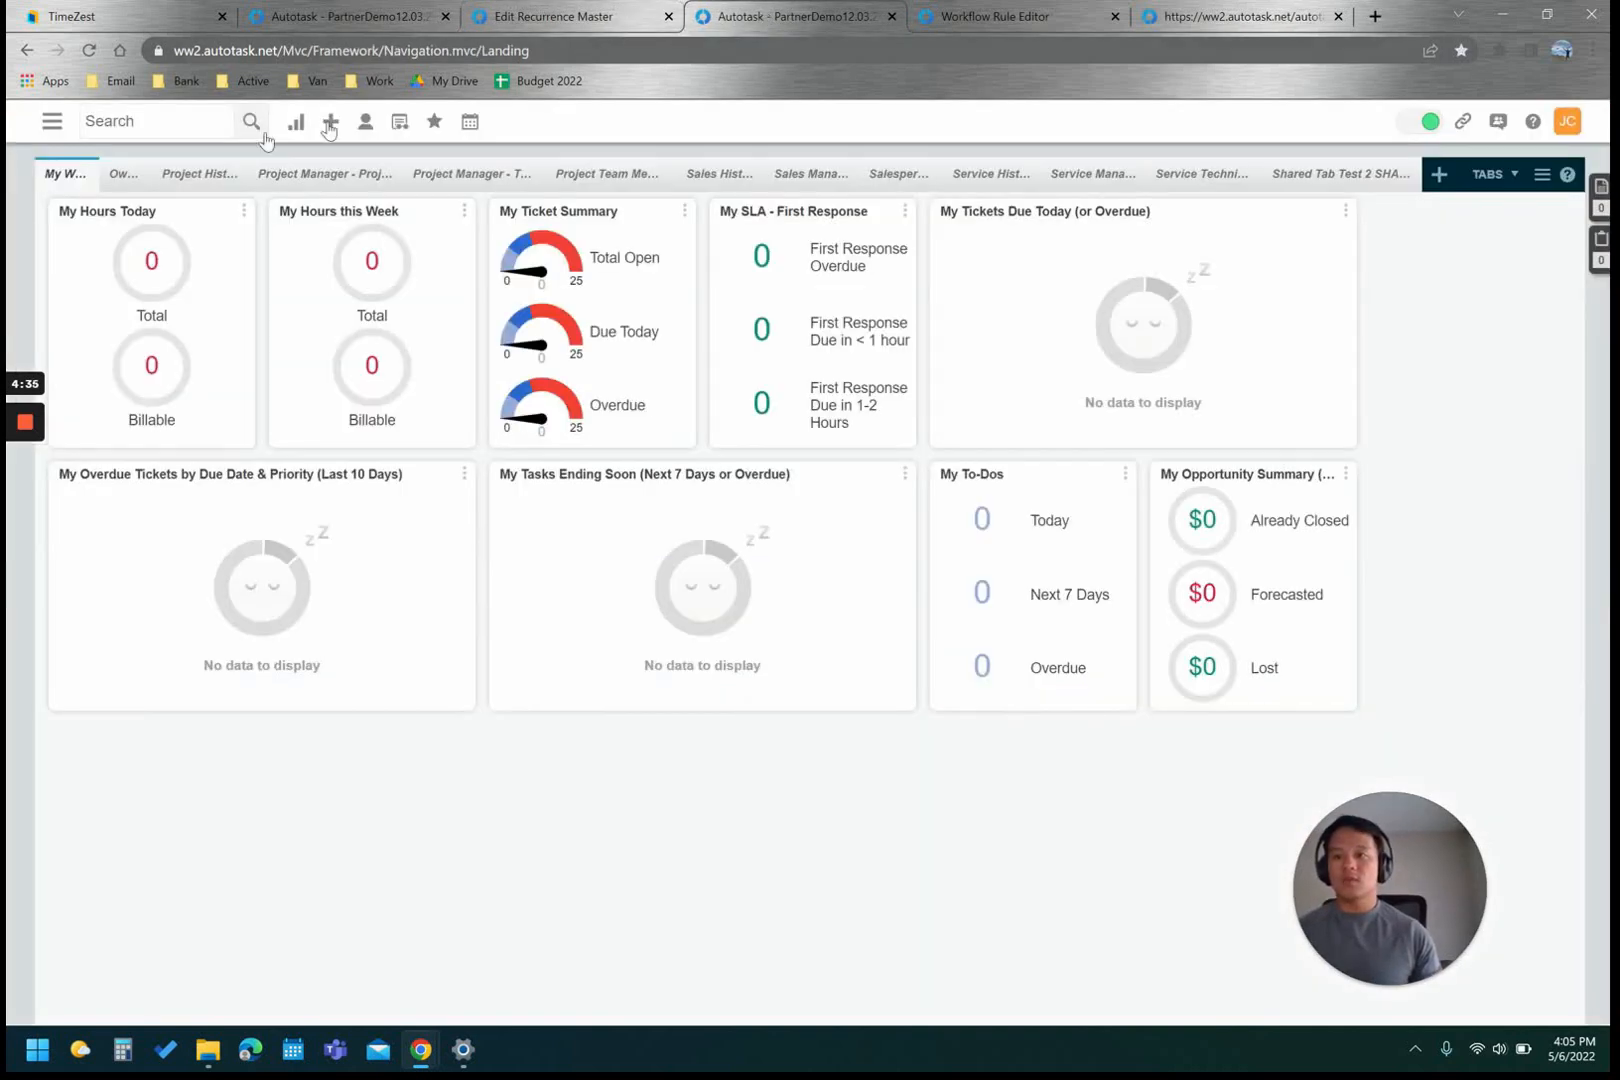
left_click(52, 130)
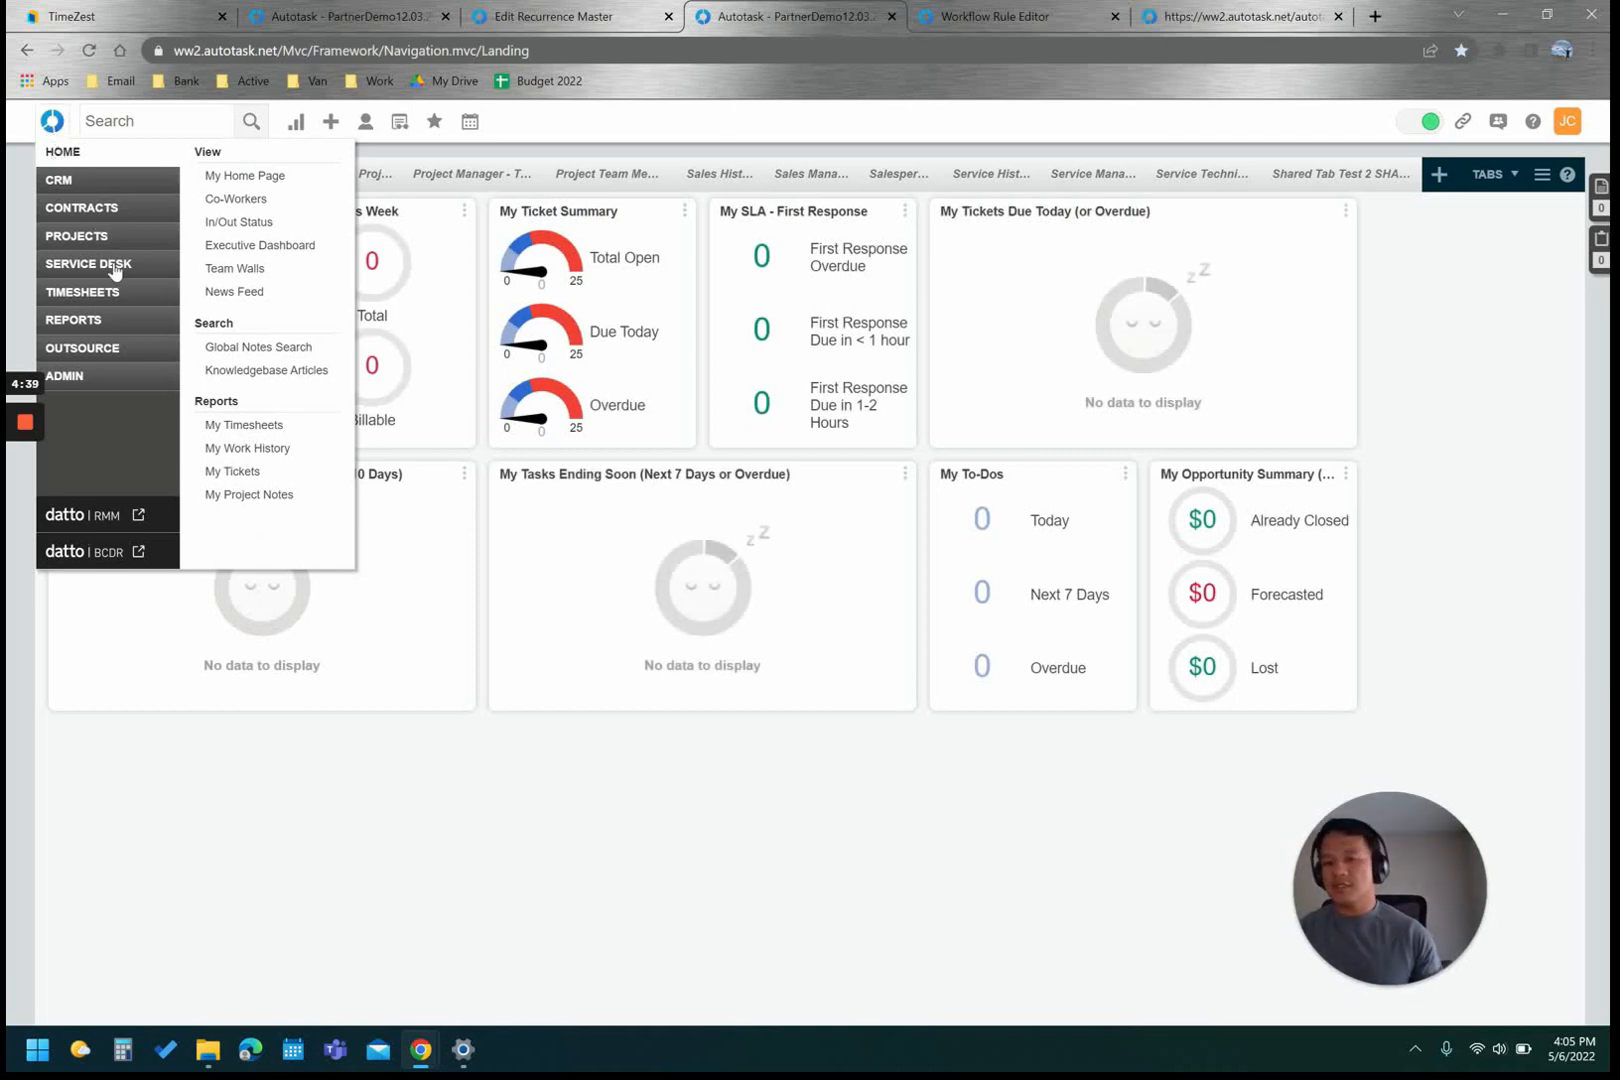
mouse_move(114, 268)
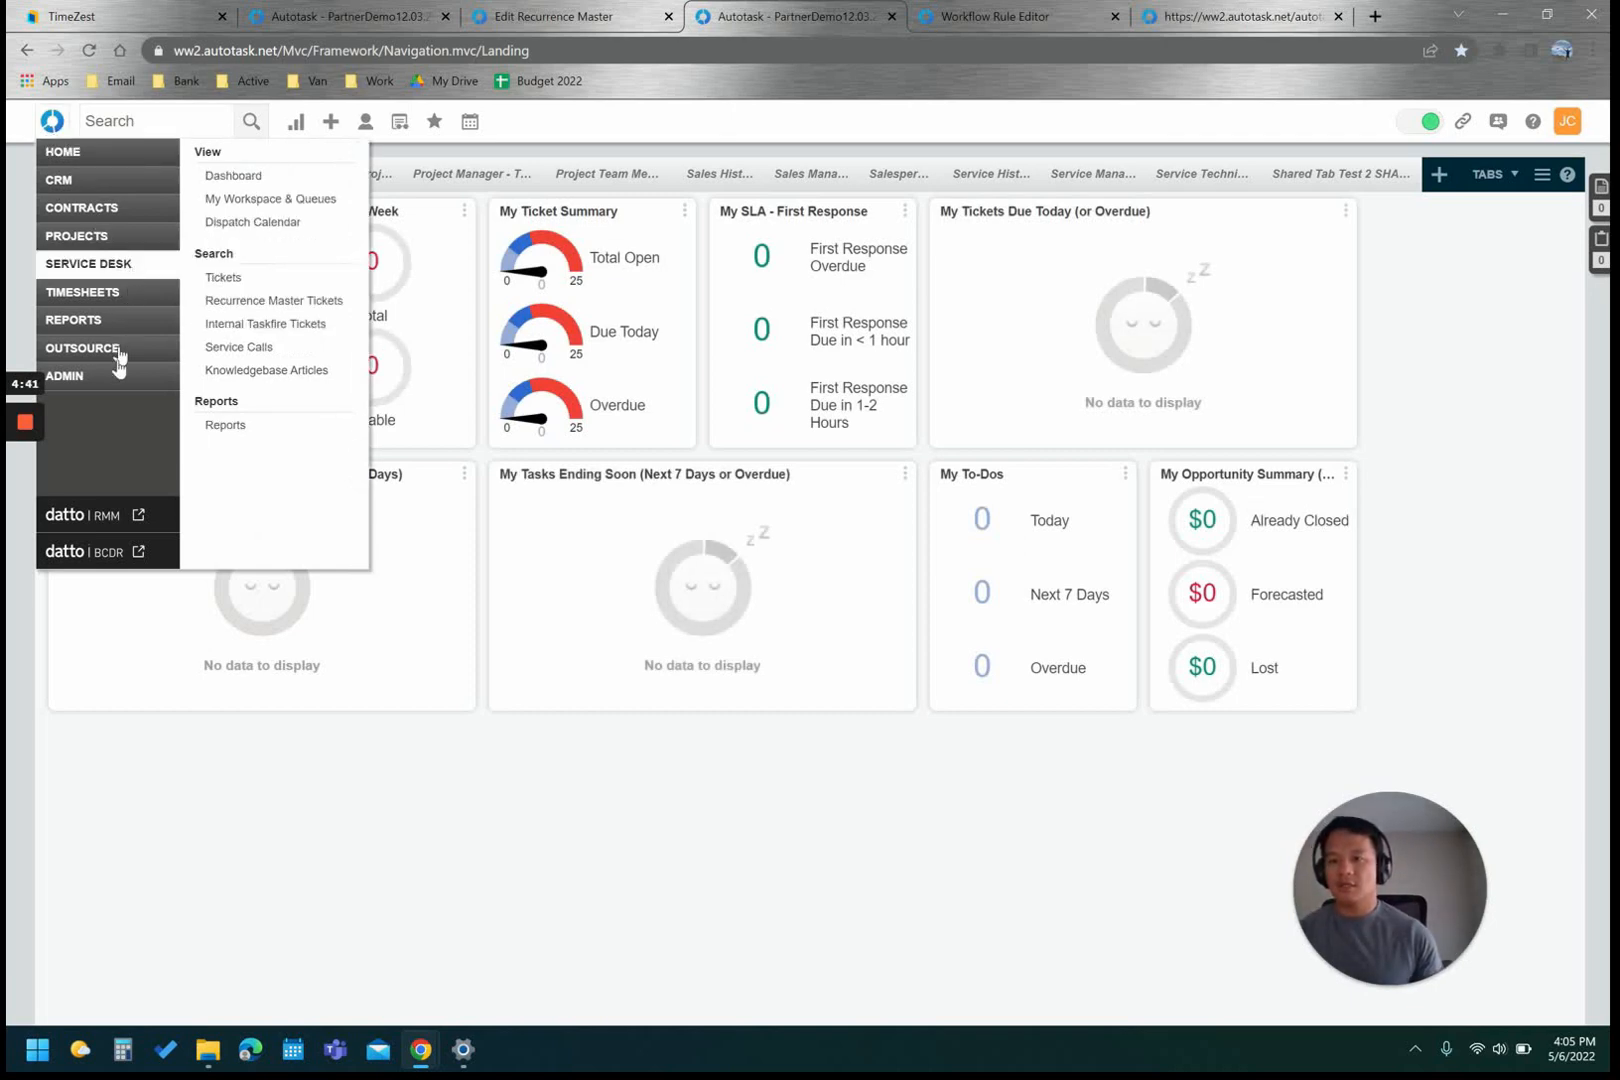
mouse_move(113, 385)
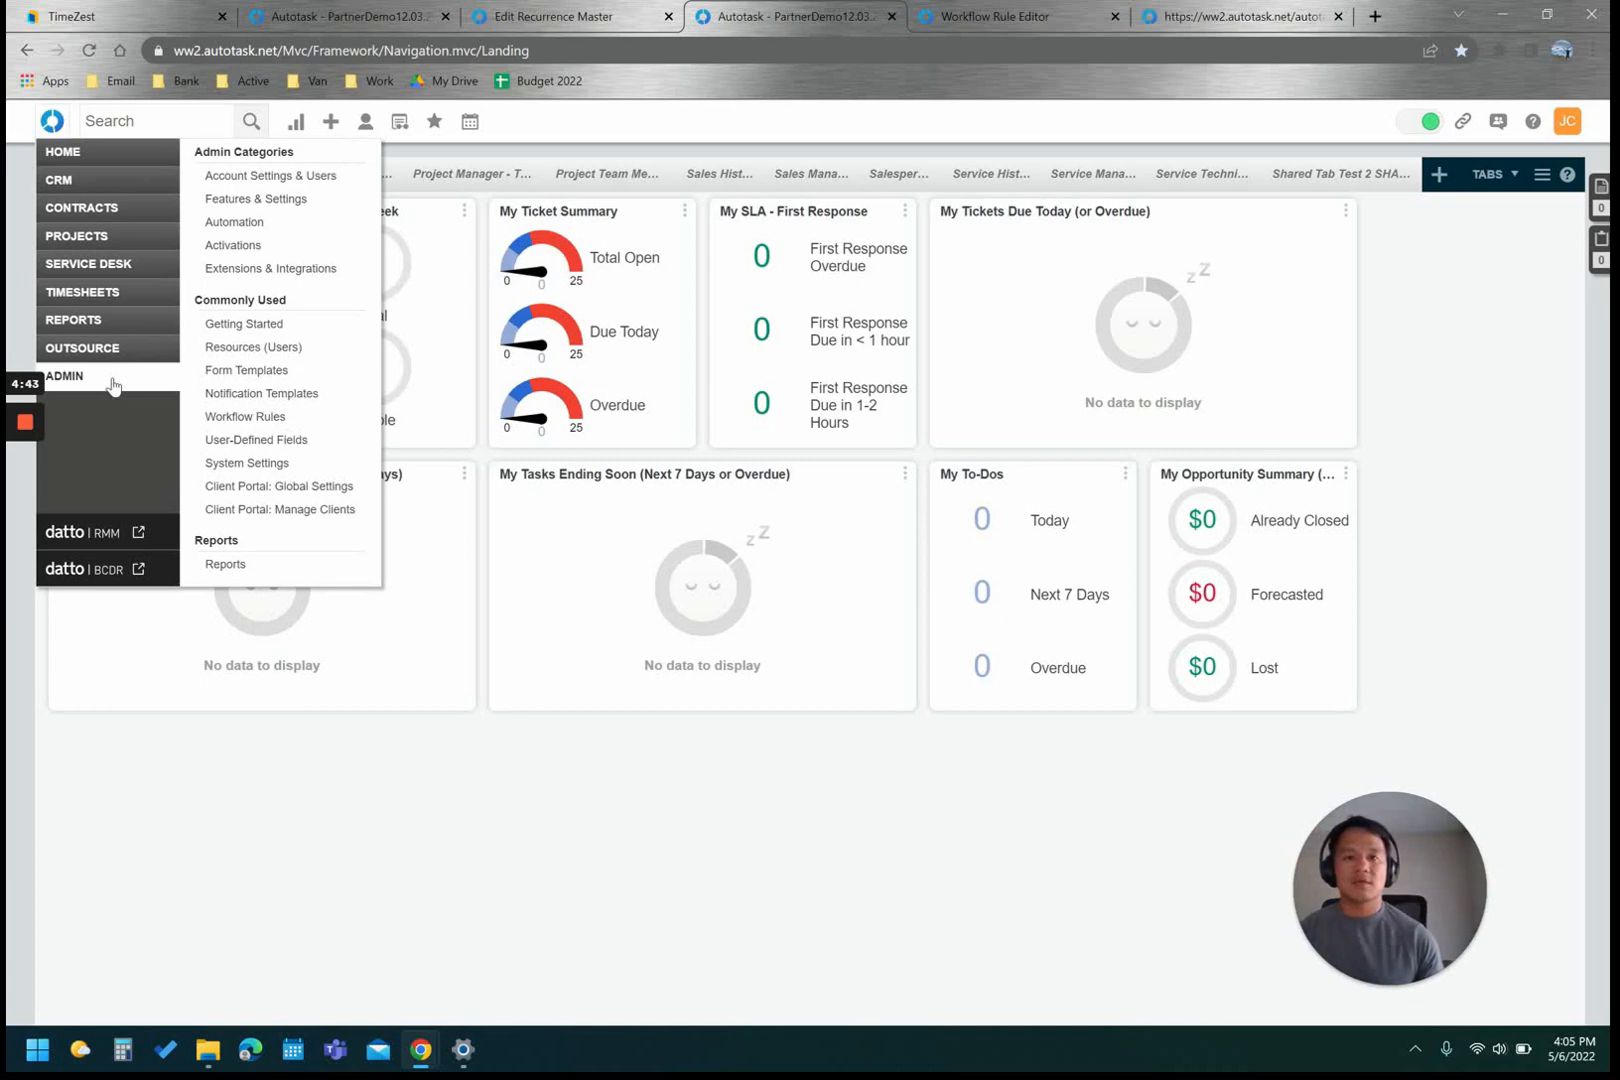
left_click(312, 428)
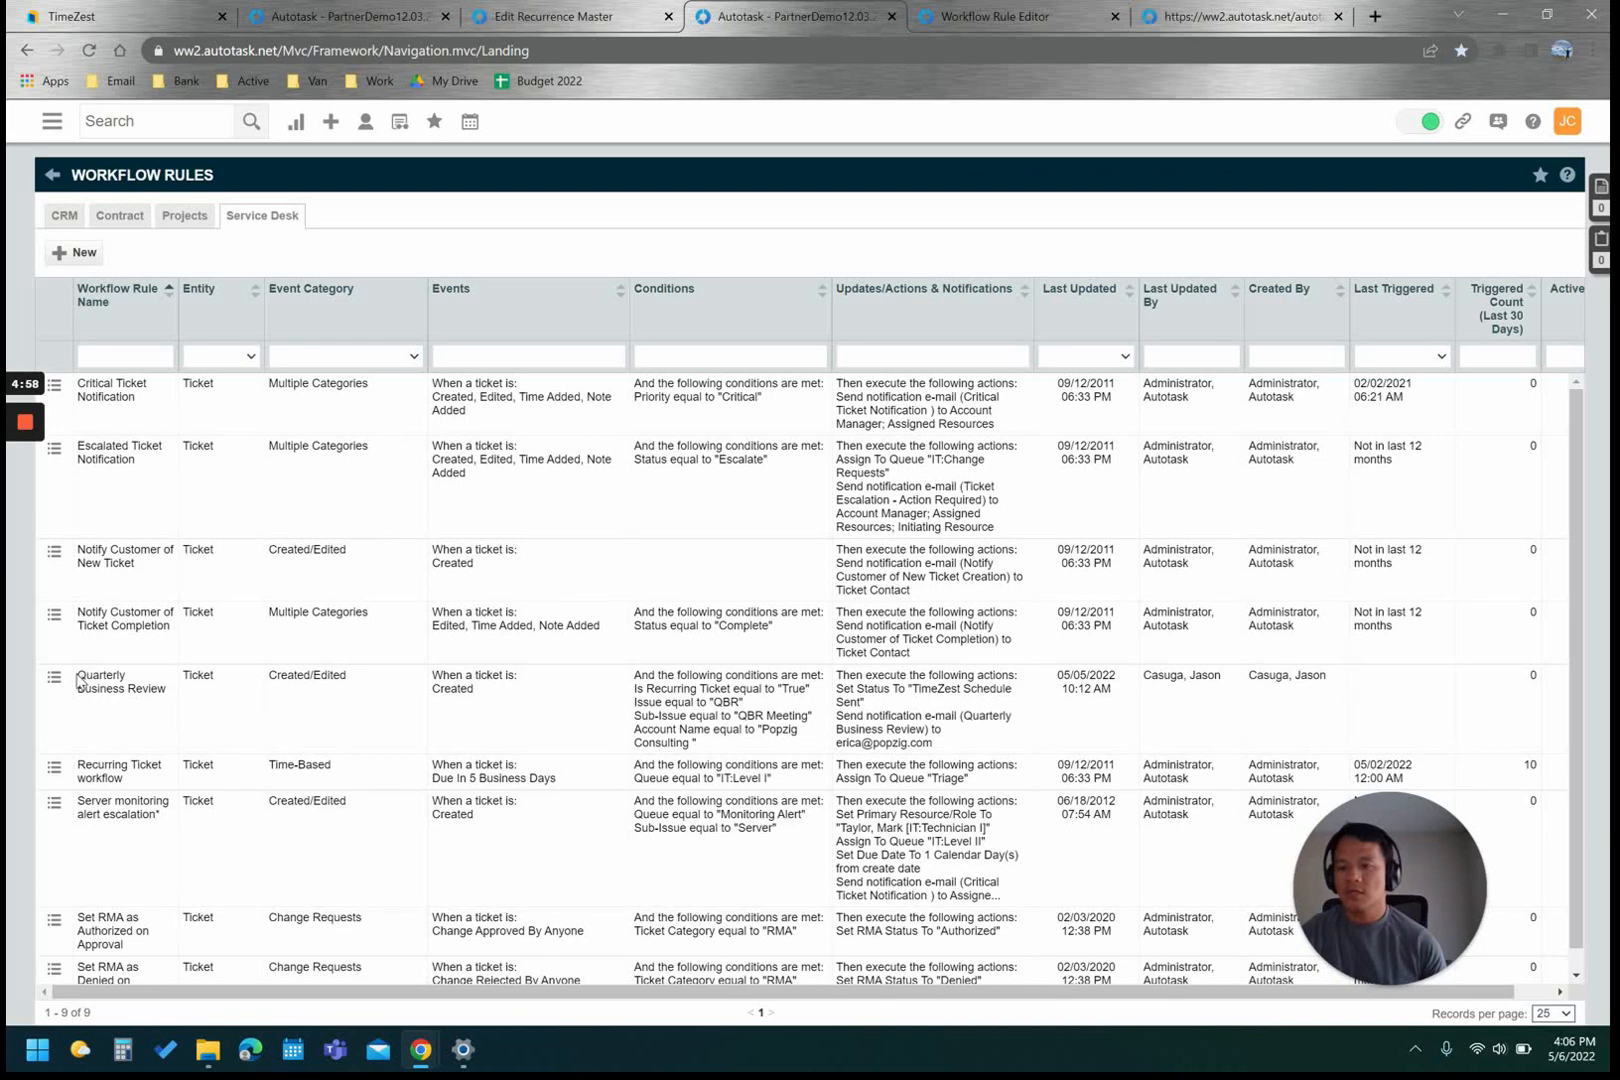
- Open the Quarterly Business Review workflow rule and examine its general conditions, including the issue type and sub-issue type options, without changing them
left_click_drag(77, 676, 166, 691)
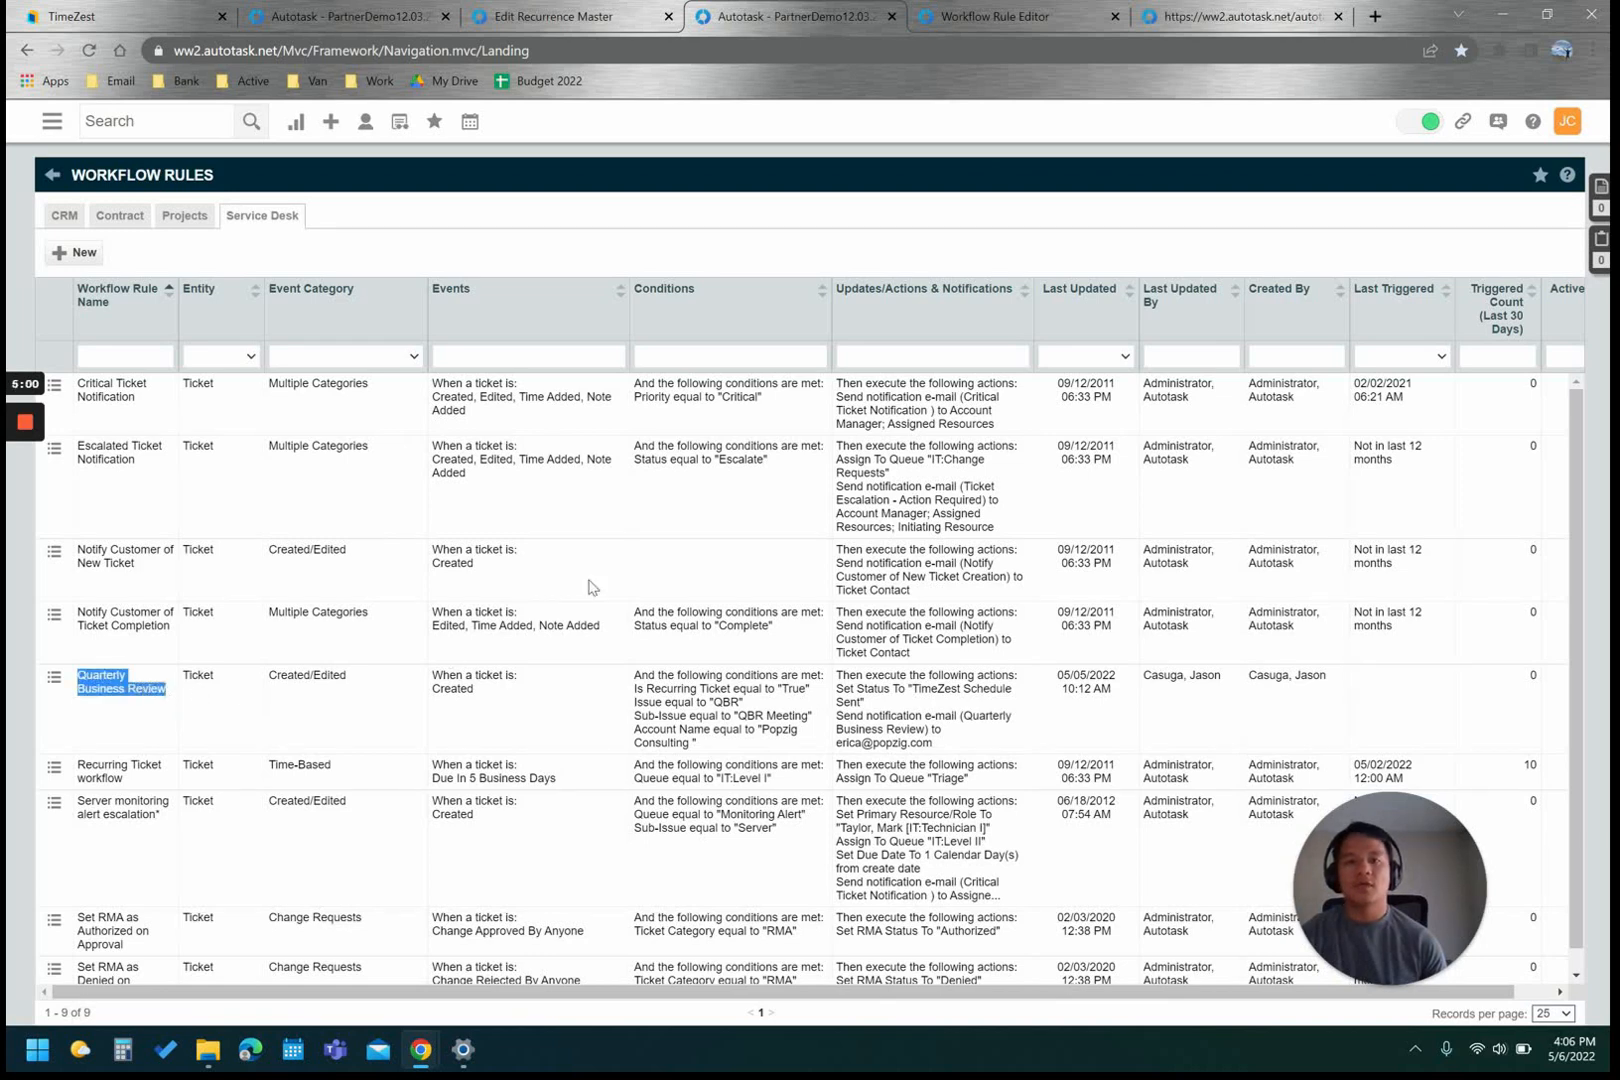
left_click(1022, 18)
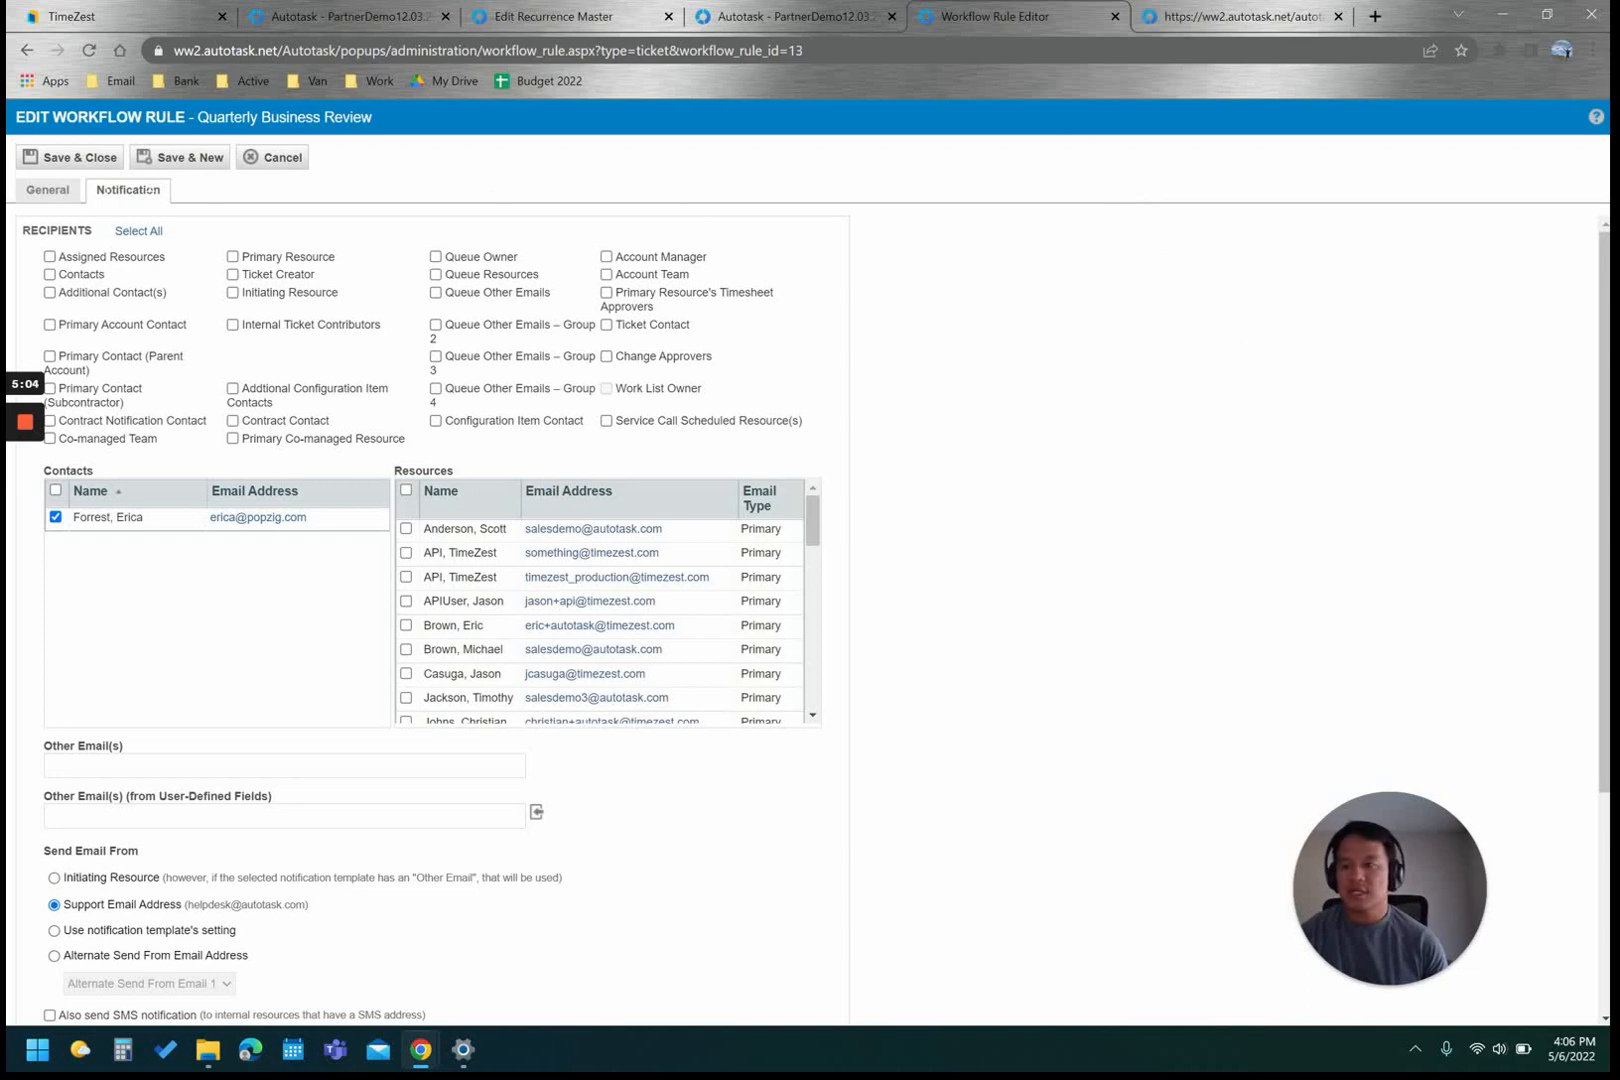
left_click(50, 192)
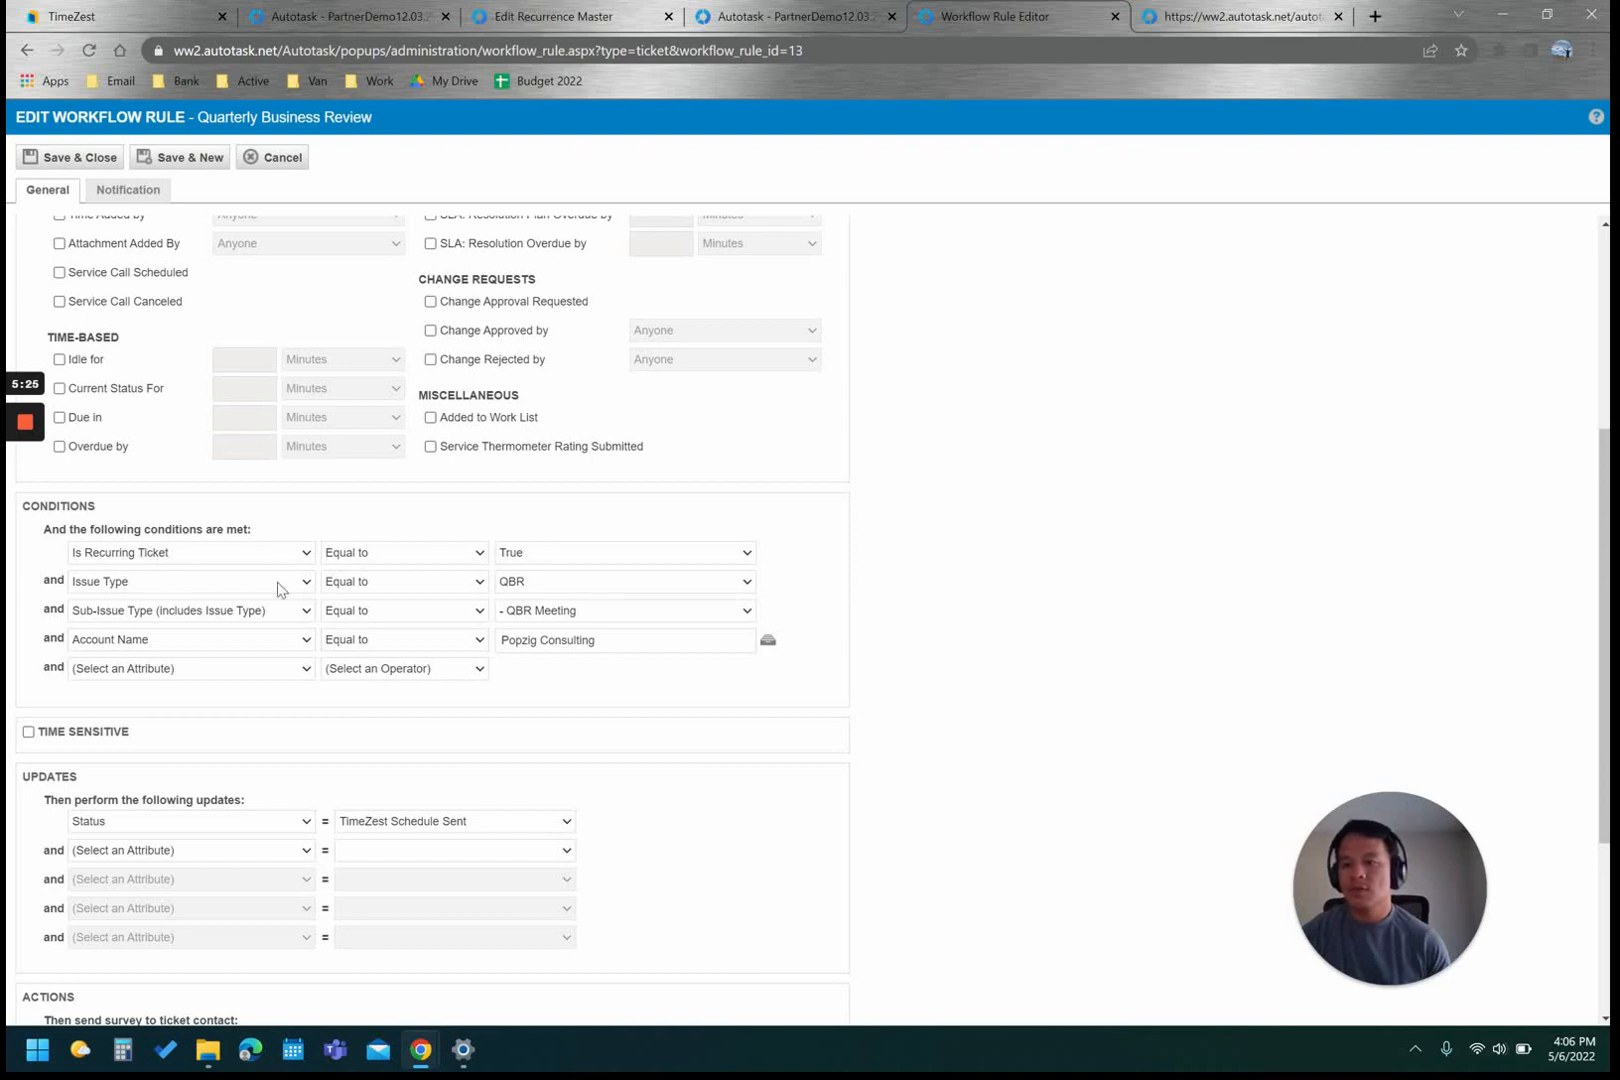
left_click(515, 586)
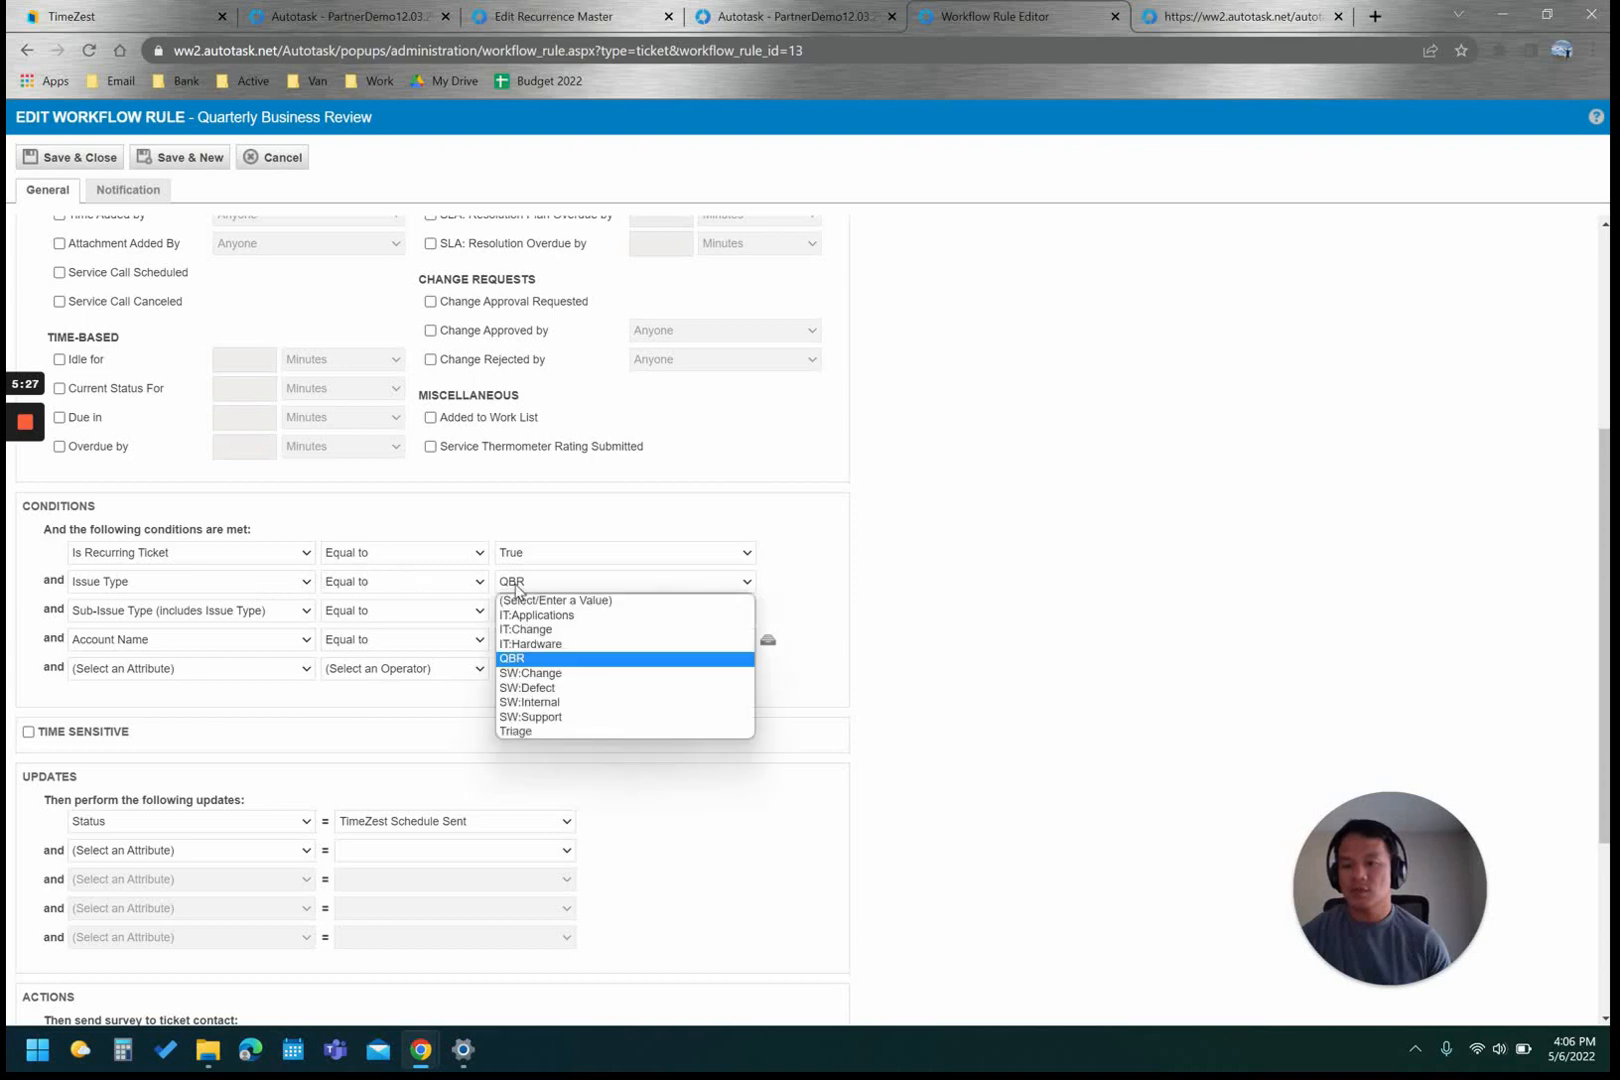
left_click(515, 586)
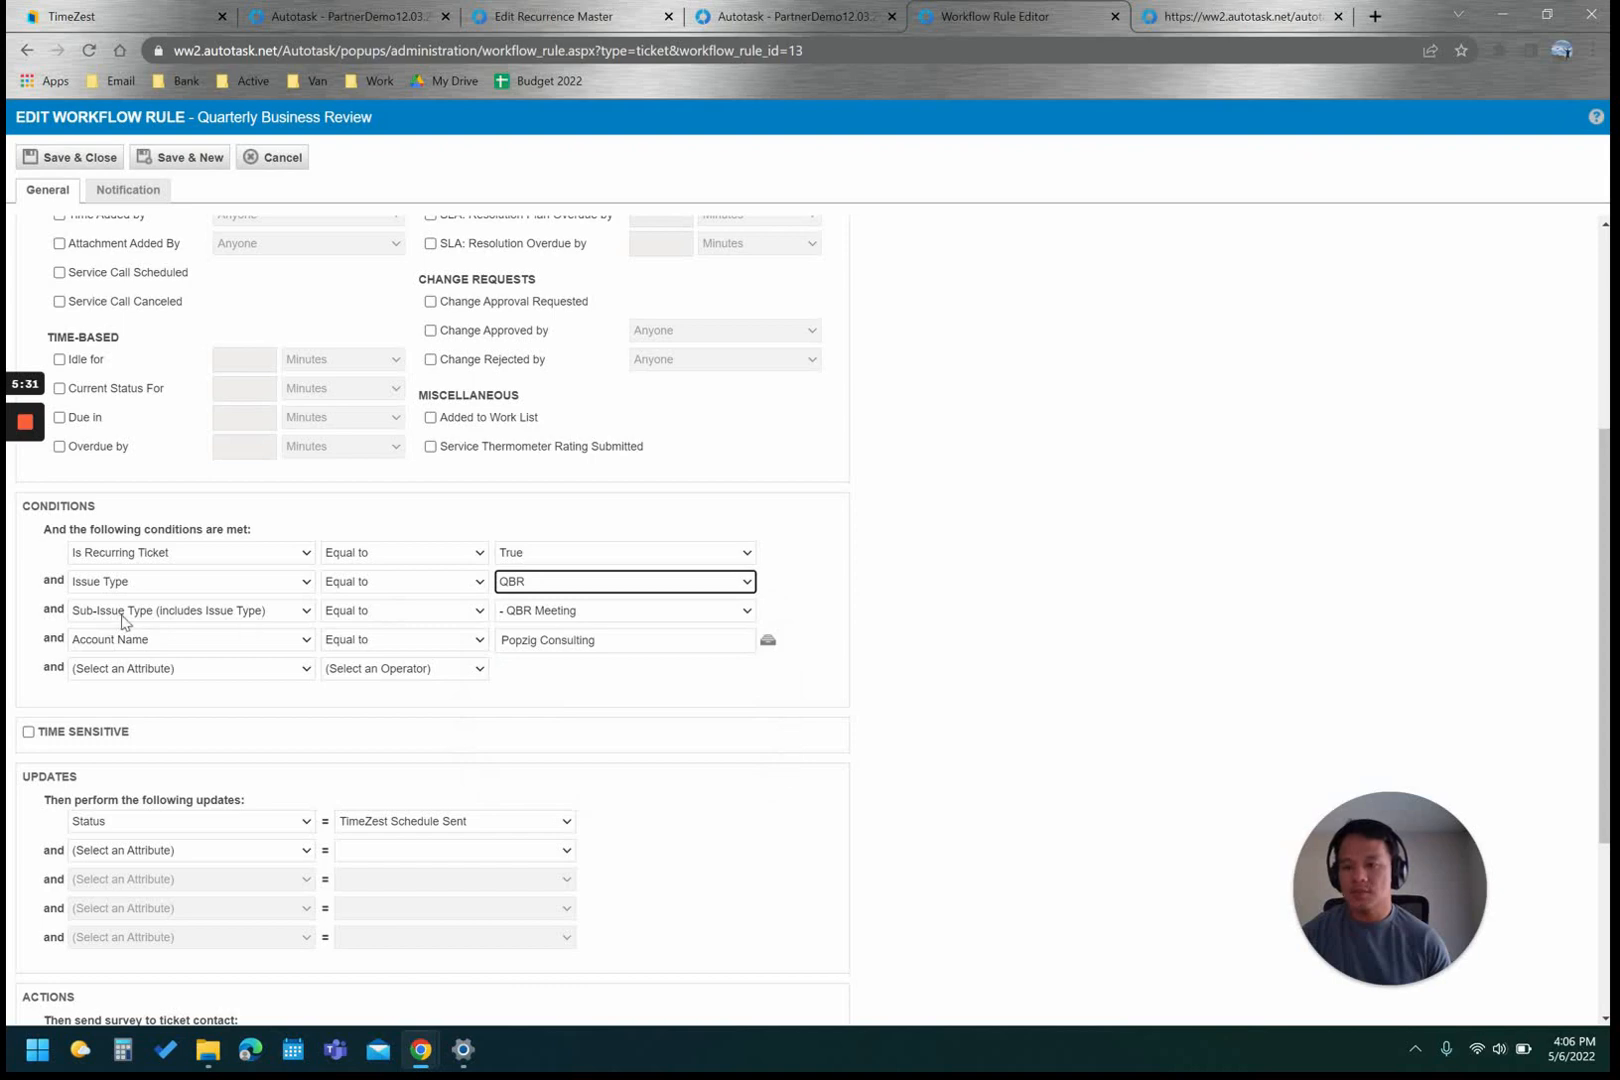
left_click(617, 612)
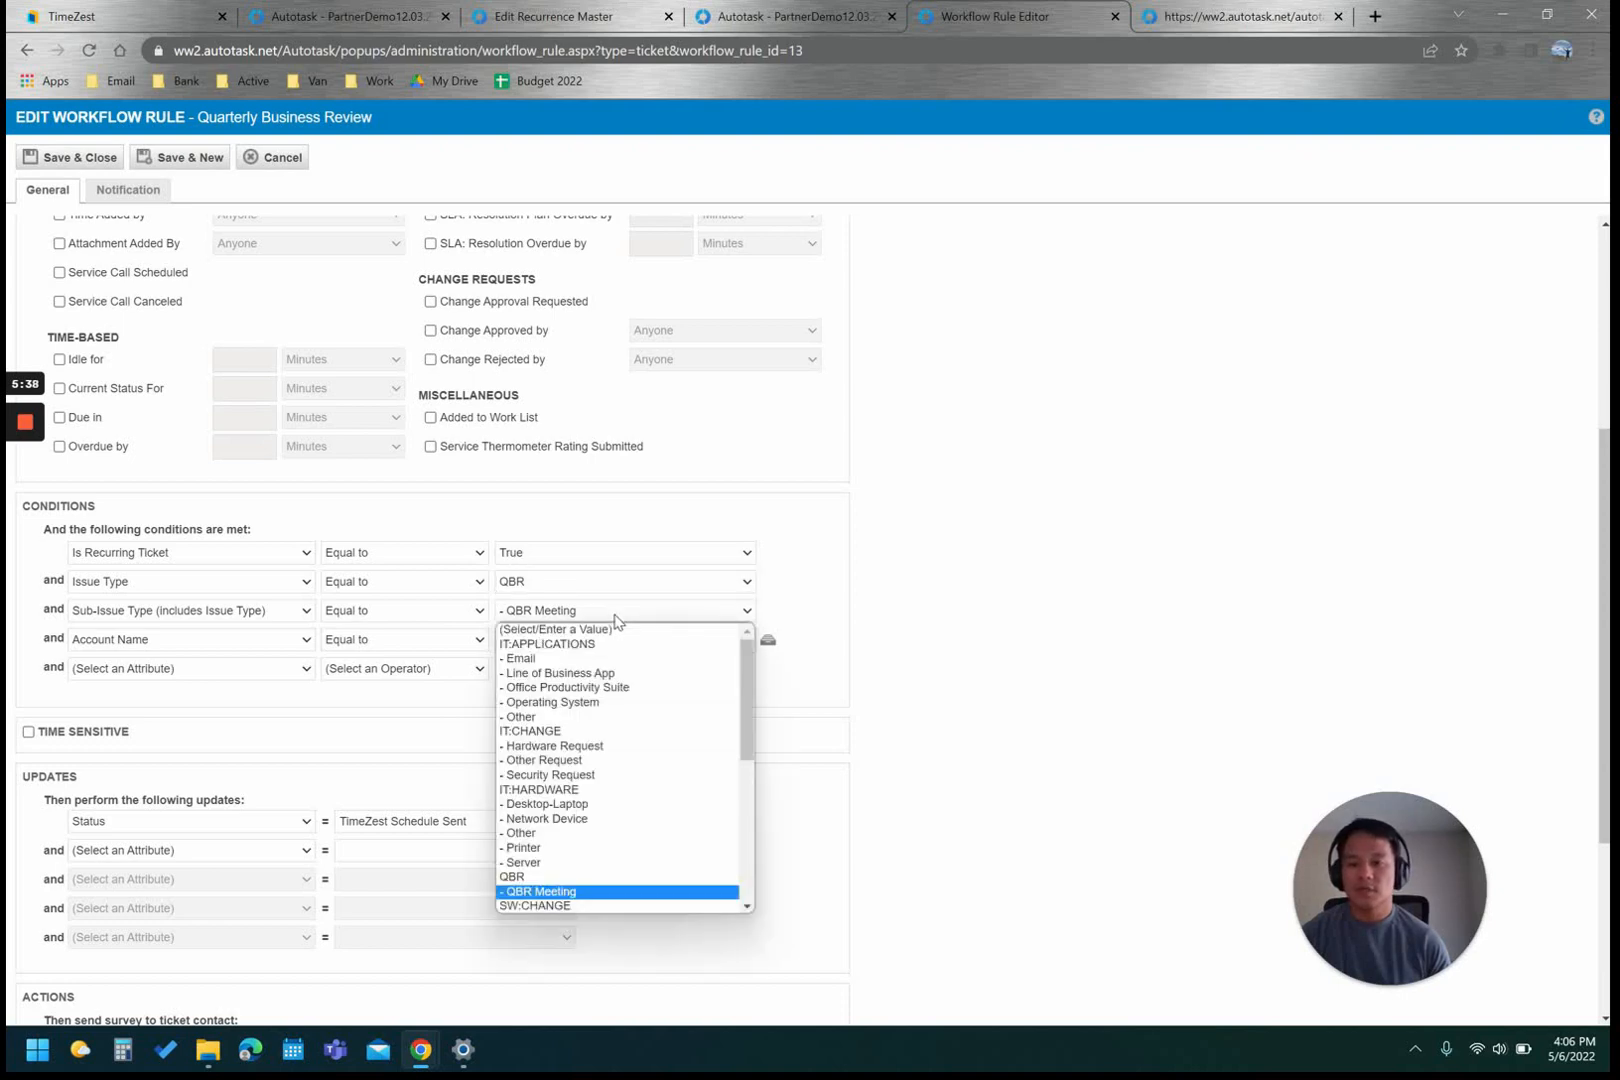
left_click(913, 616)
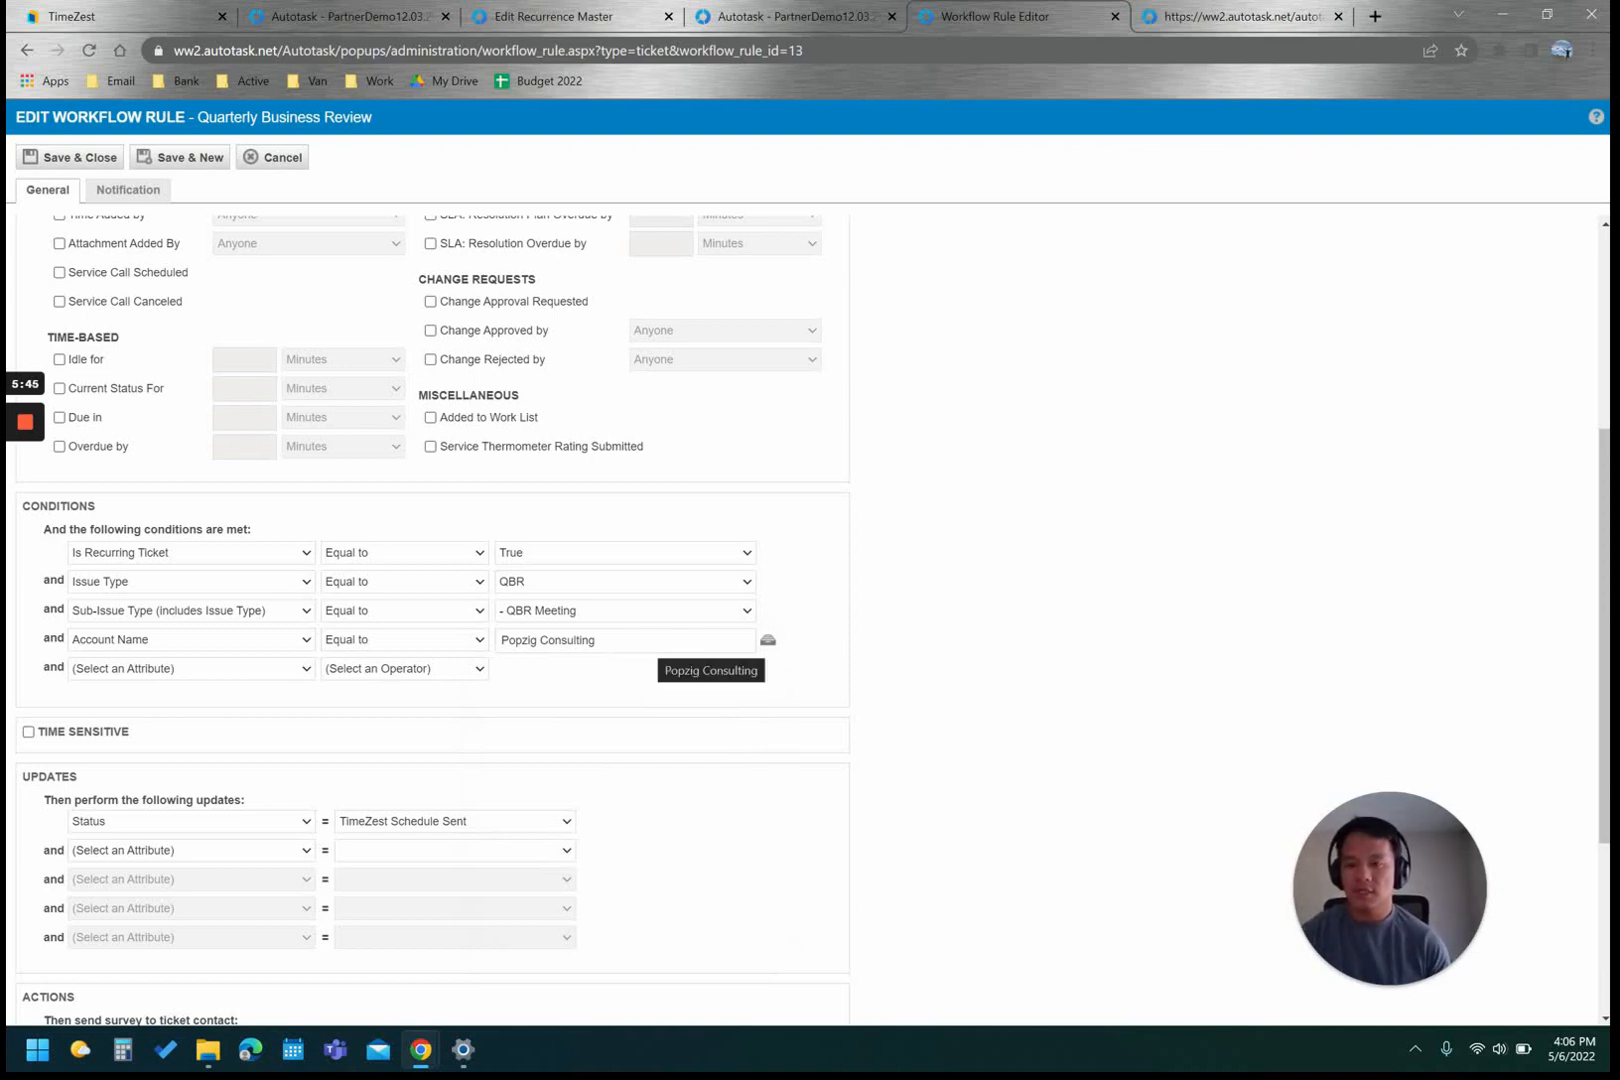
right_click(903, 650)
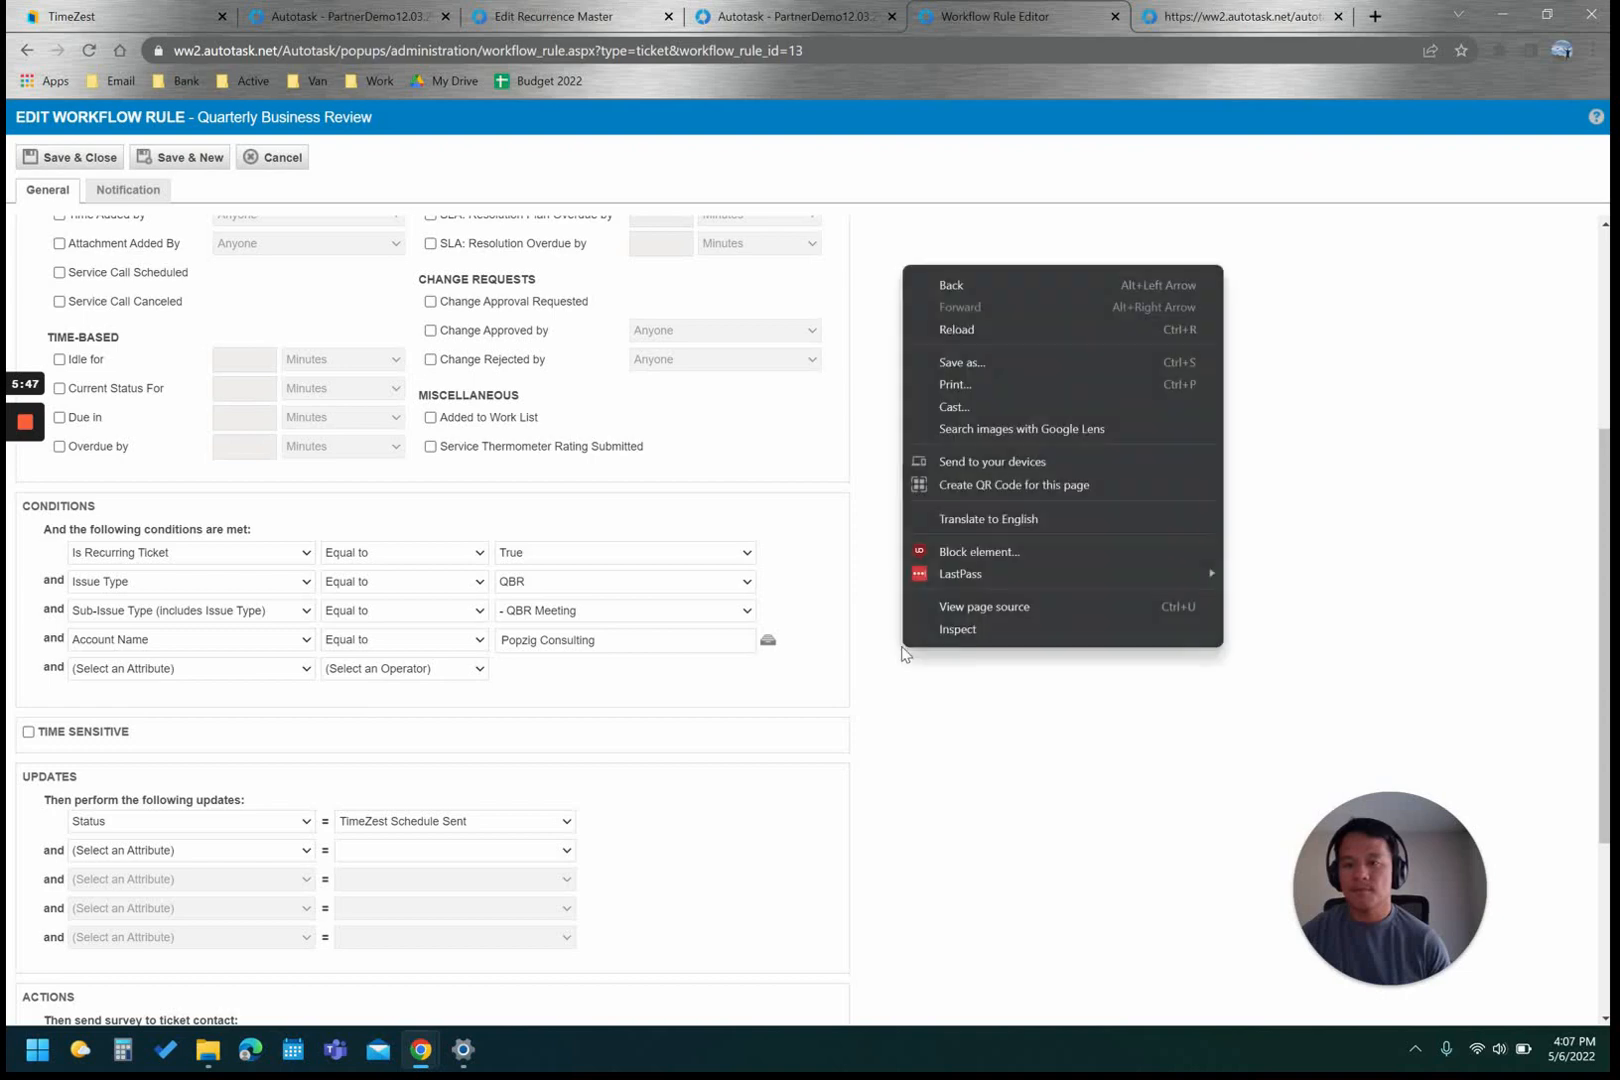
left_click(848, 628)
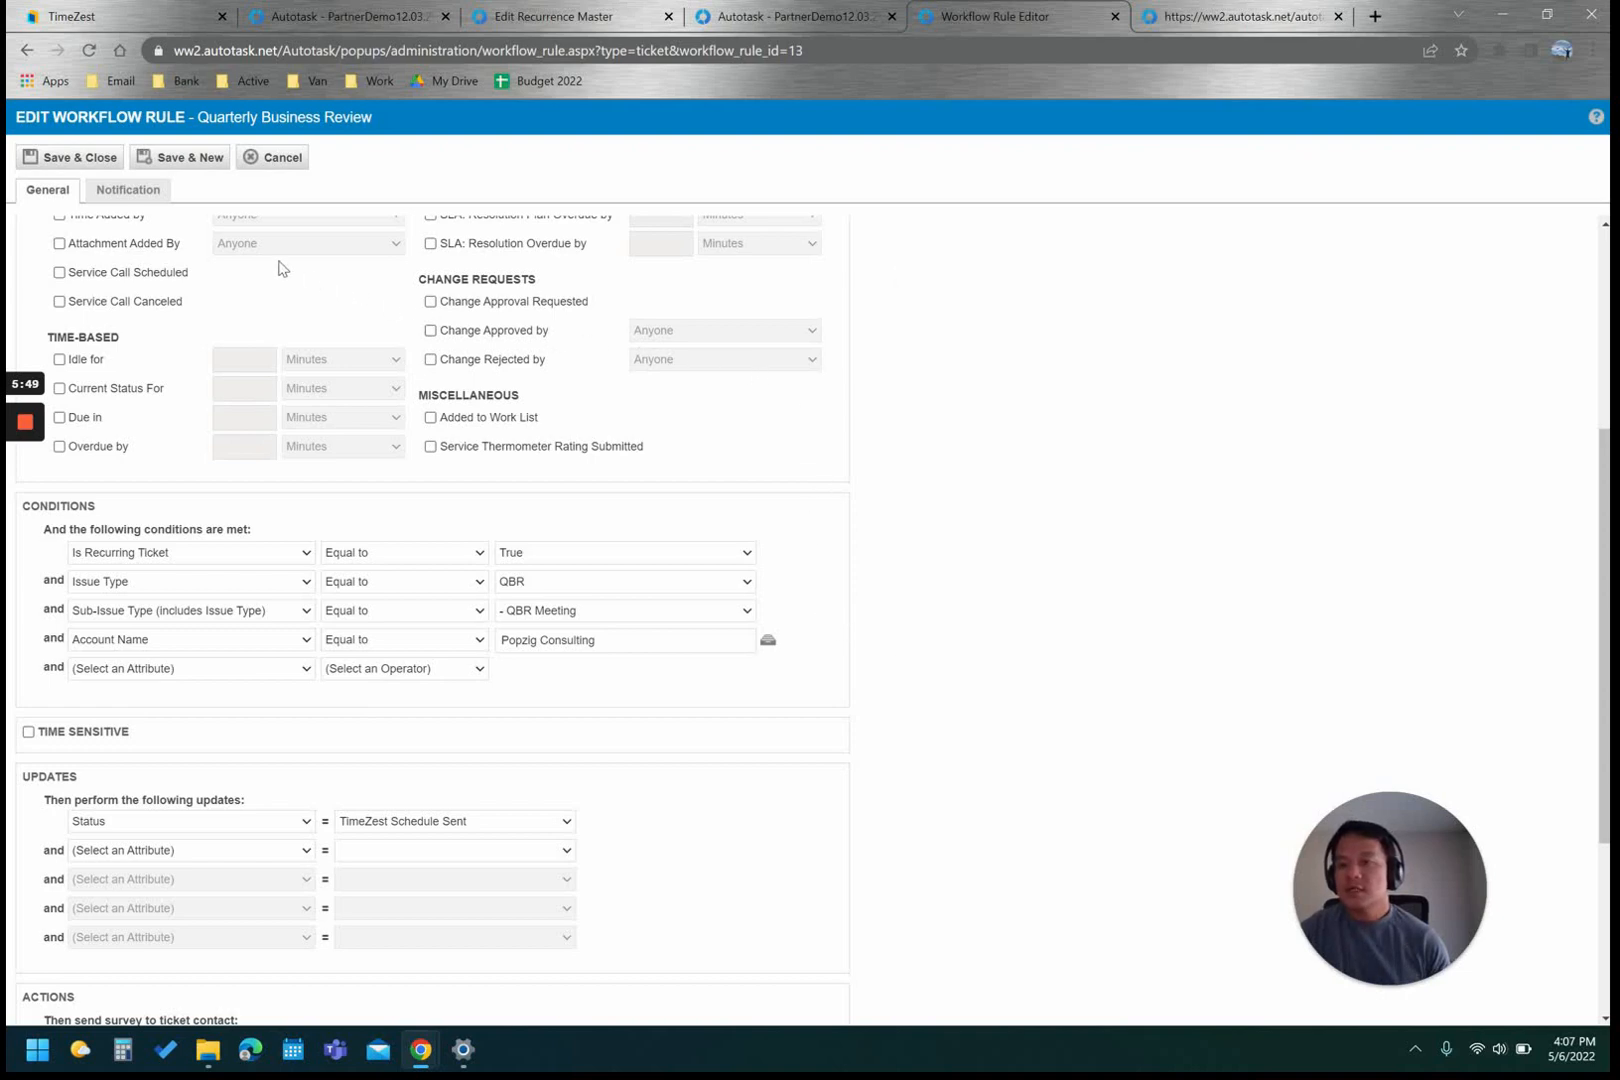
- Review the workflow rule's notification recipients and template selection, and open the Quarterly Business Review notification template to examine its events and email message
left_click(152, 196)
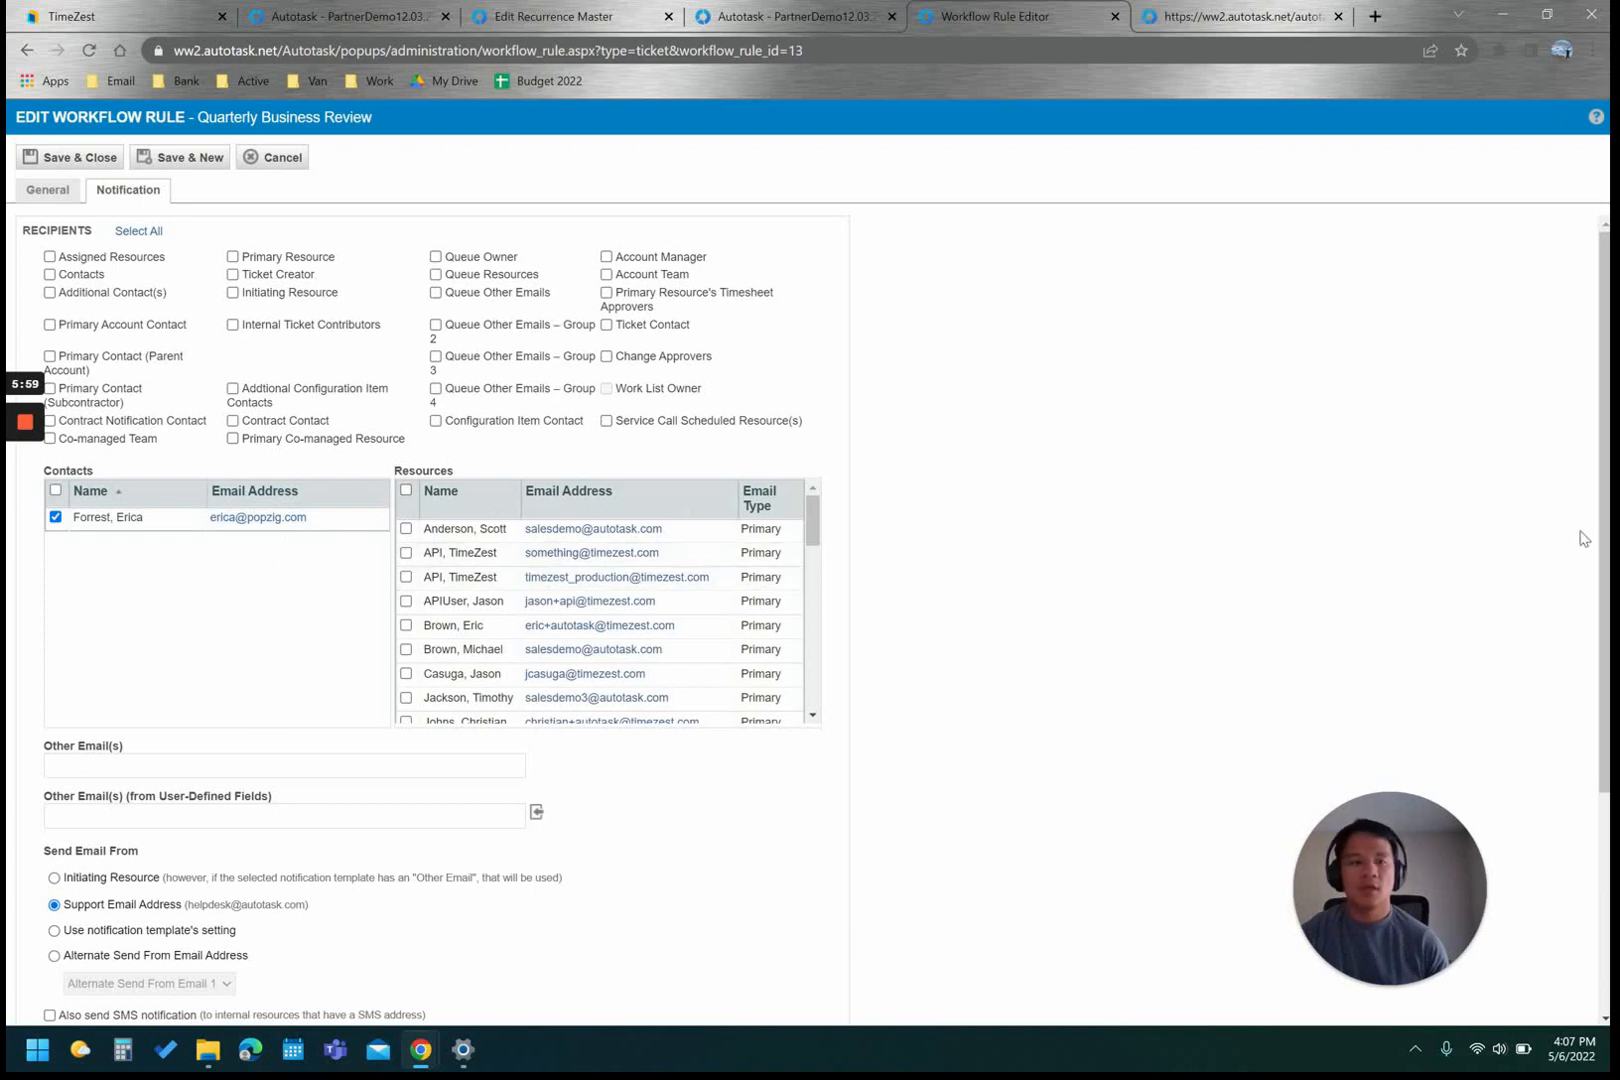
left_click_drag(1608, 397, 1593, 688)
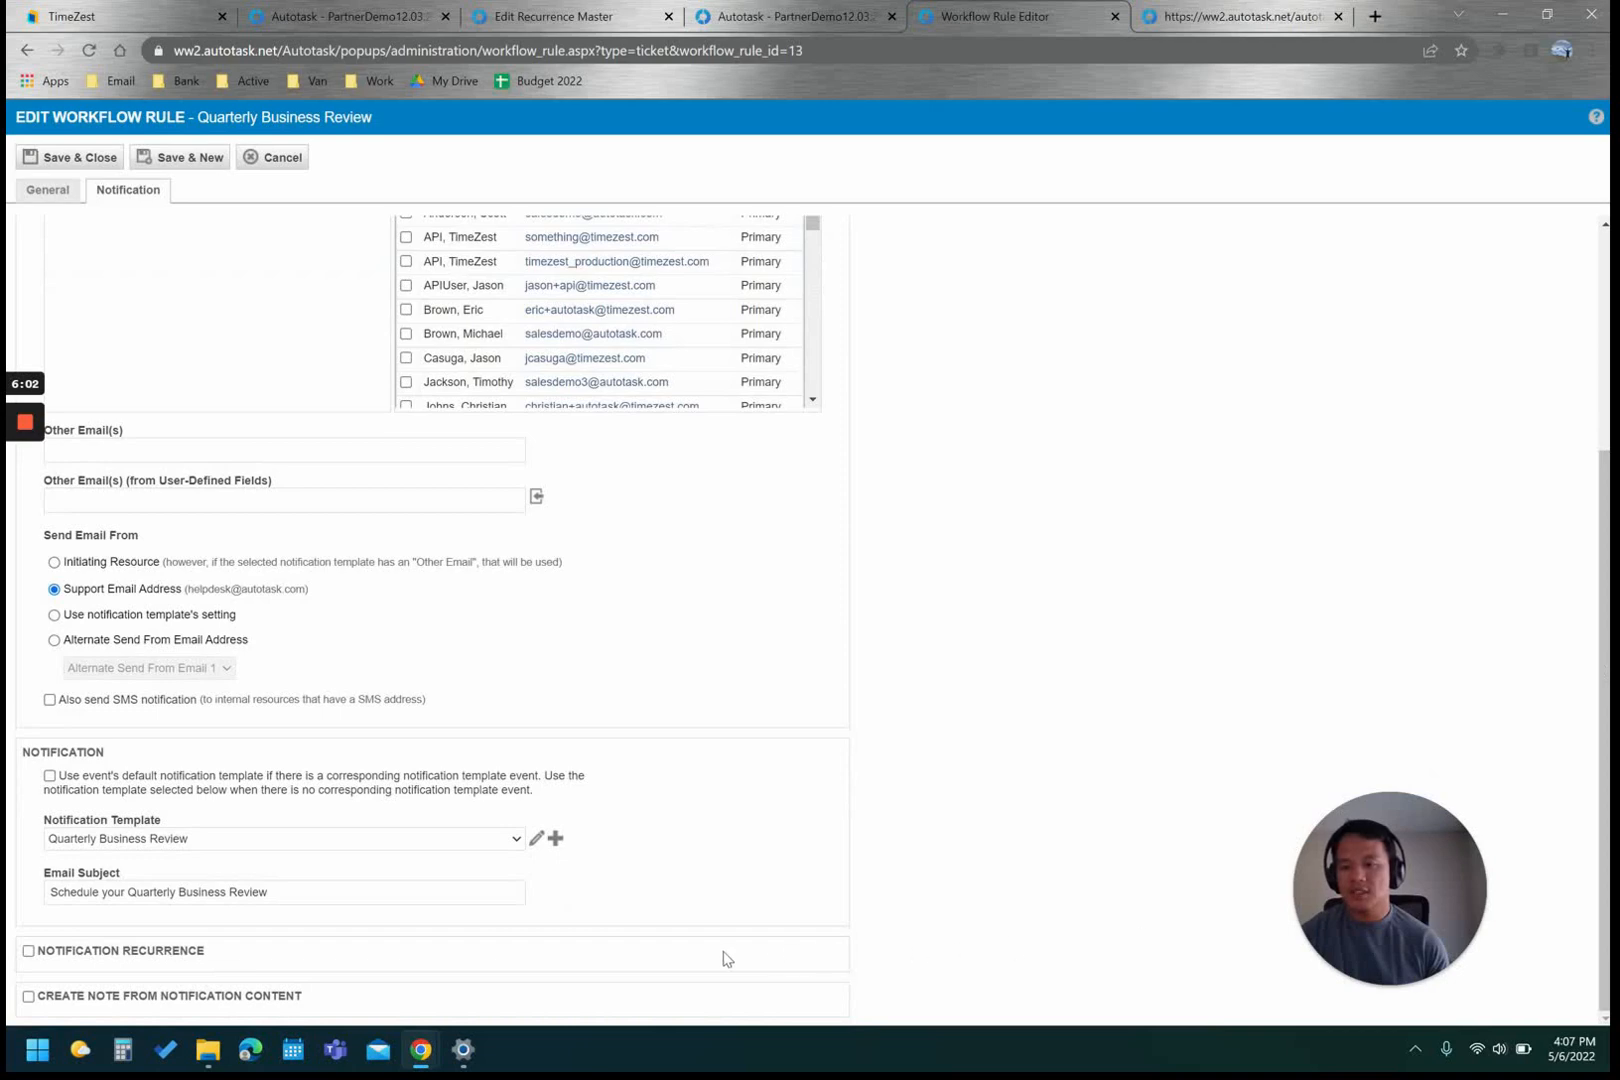
left_click(537, 845)
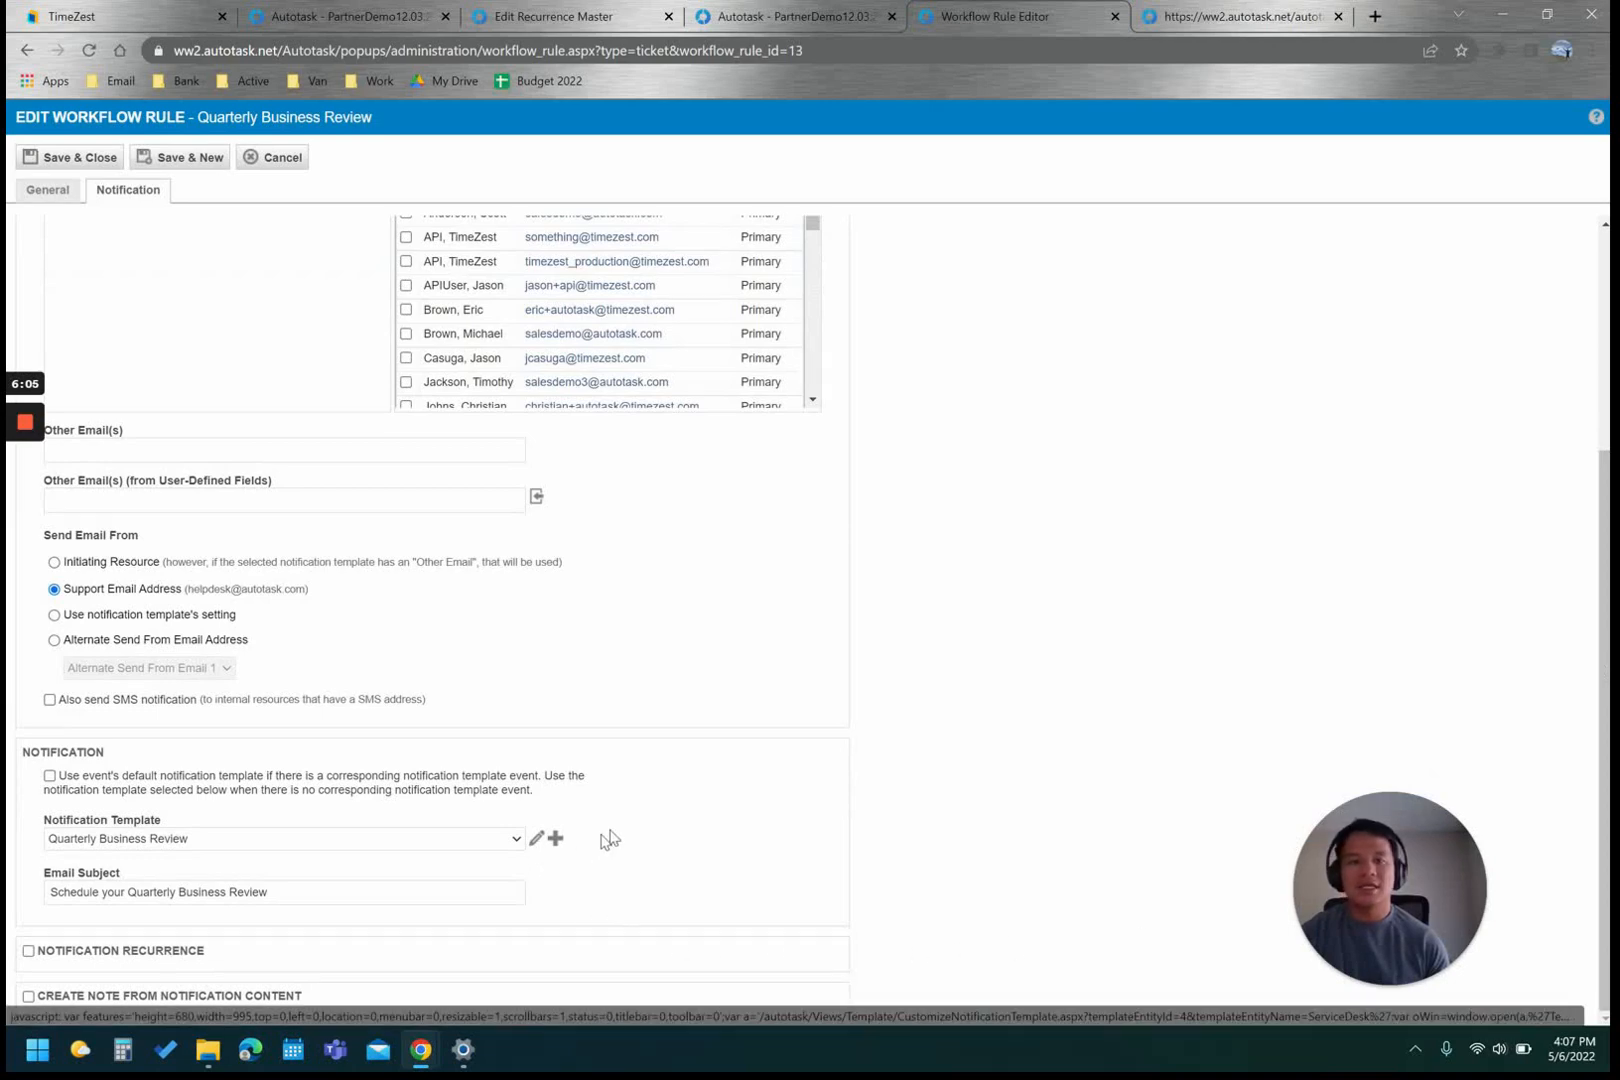
left_click(1207, 18)
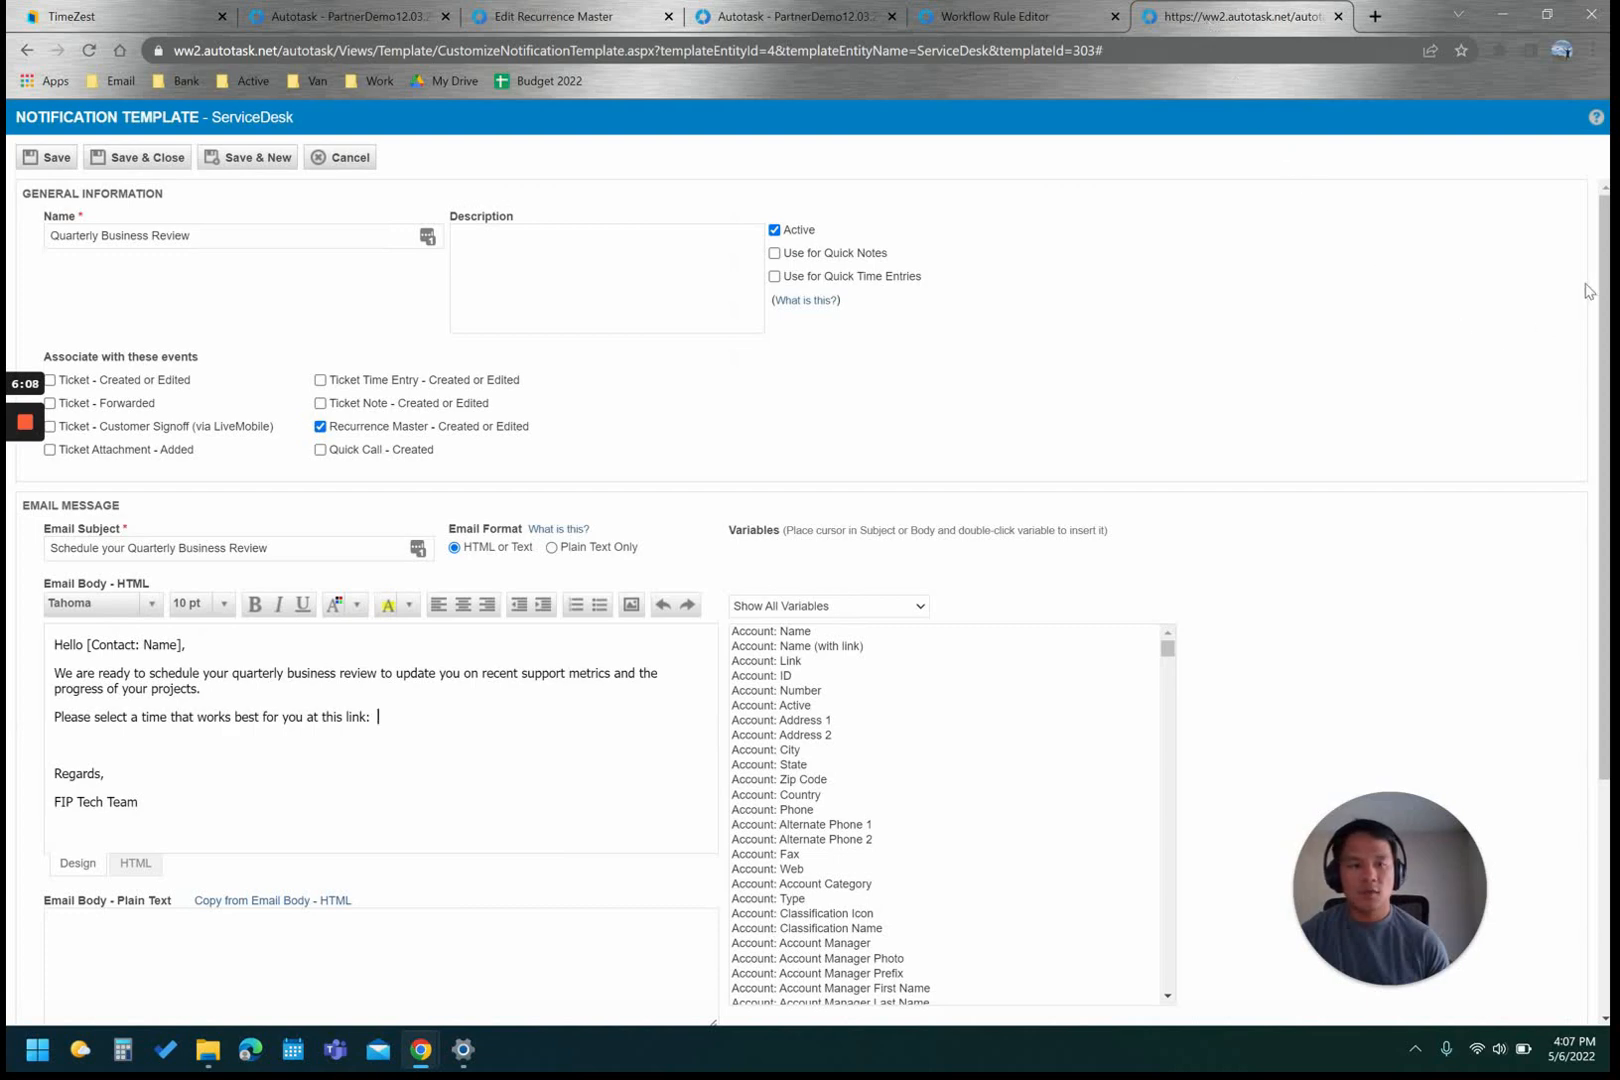
left_click_drag(1608, 273, 1608, 309)
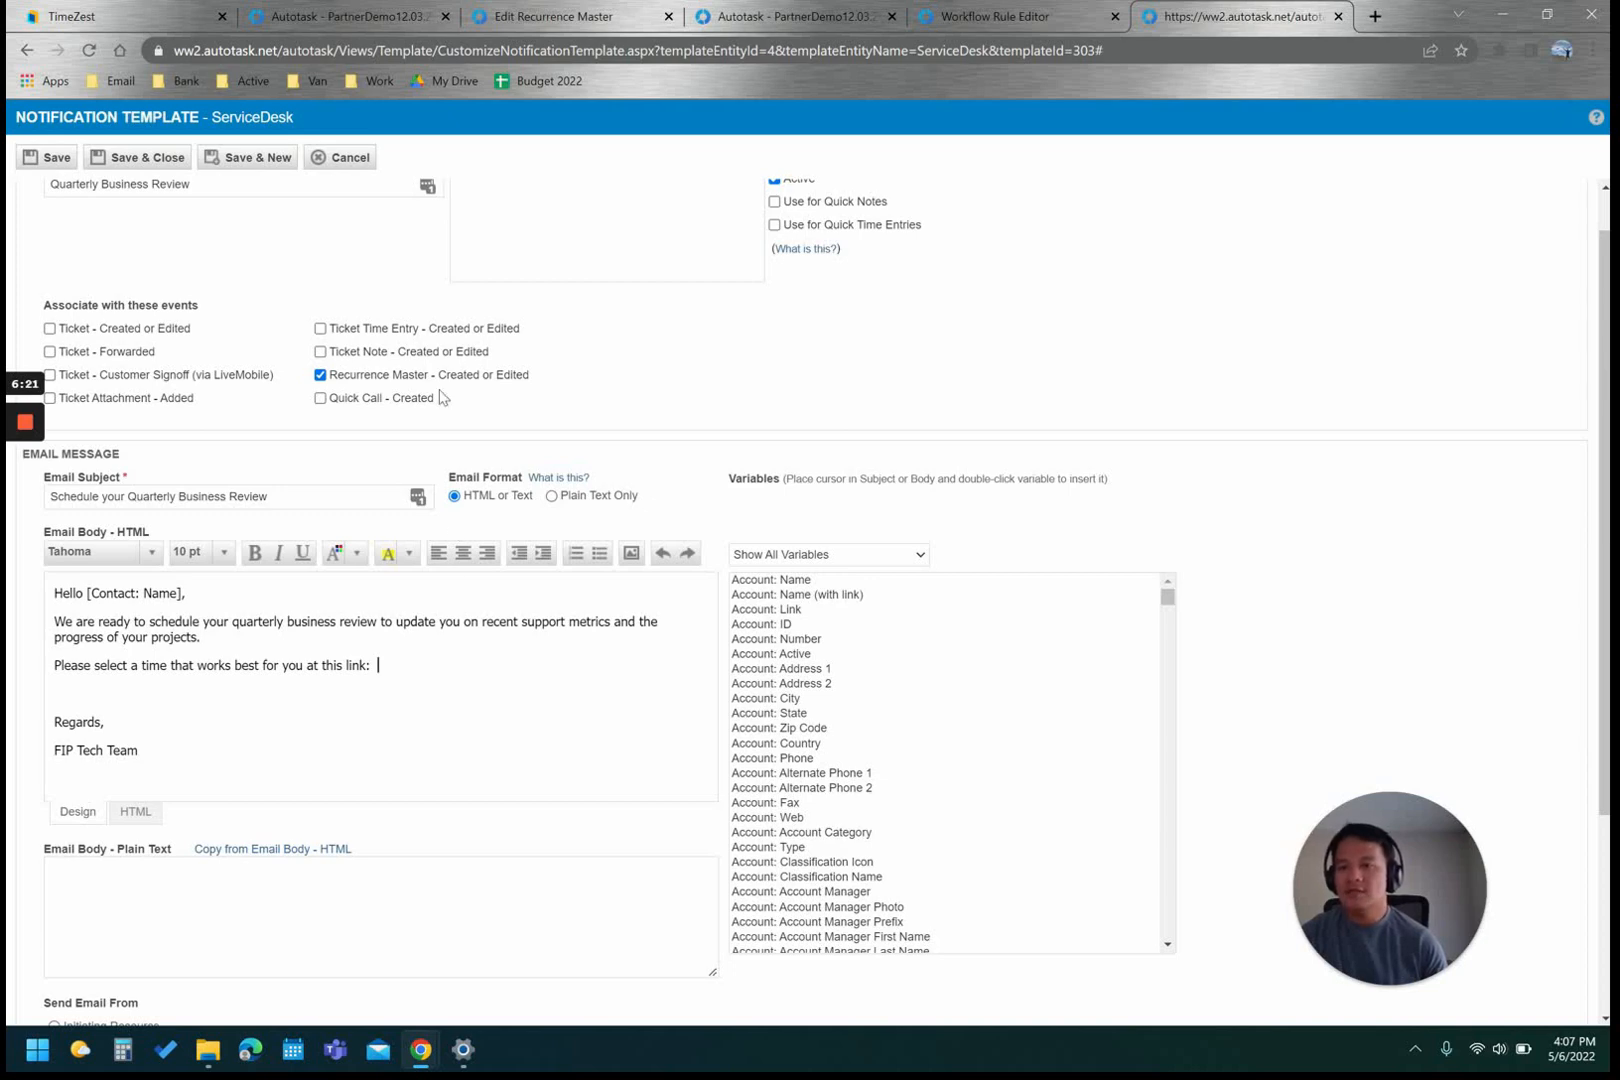
- Copy the Quarterly Business Review appointment type's URL-based scheduling URL from TimeZest and paste it after "at this link:" in the Autotask template's HTML email body
left_click(133, 16)
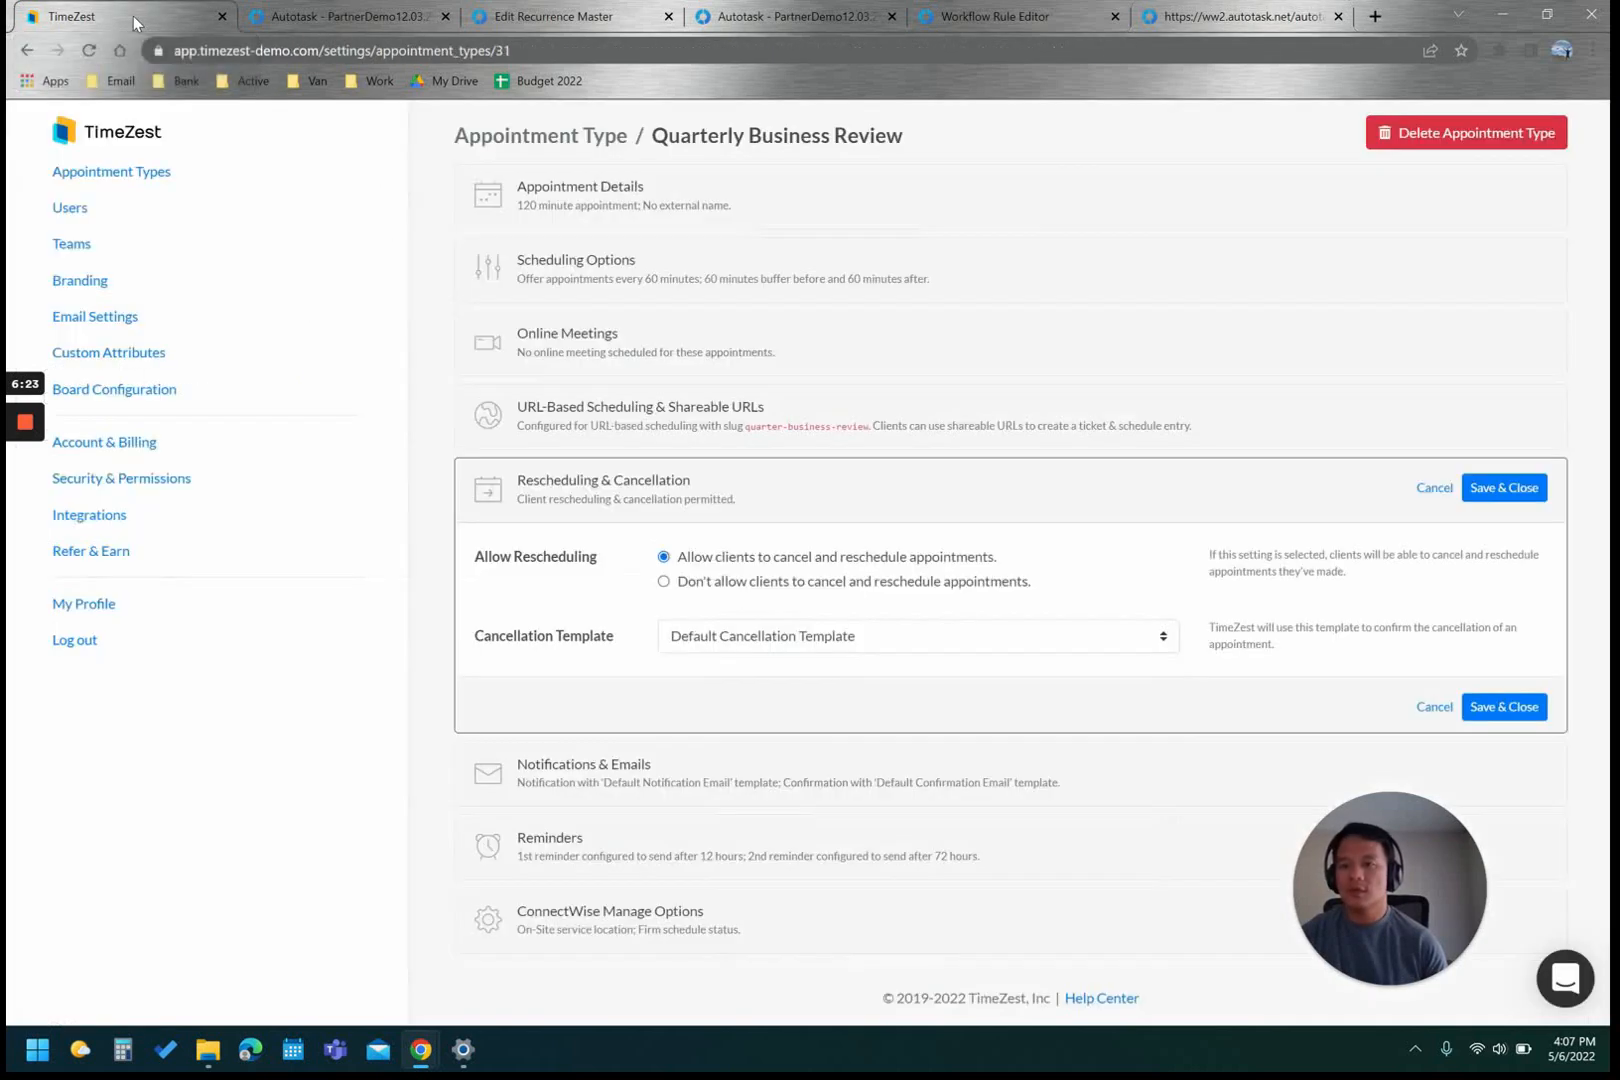
left_click(134, 172)
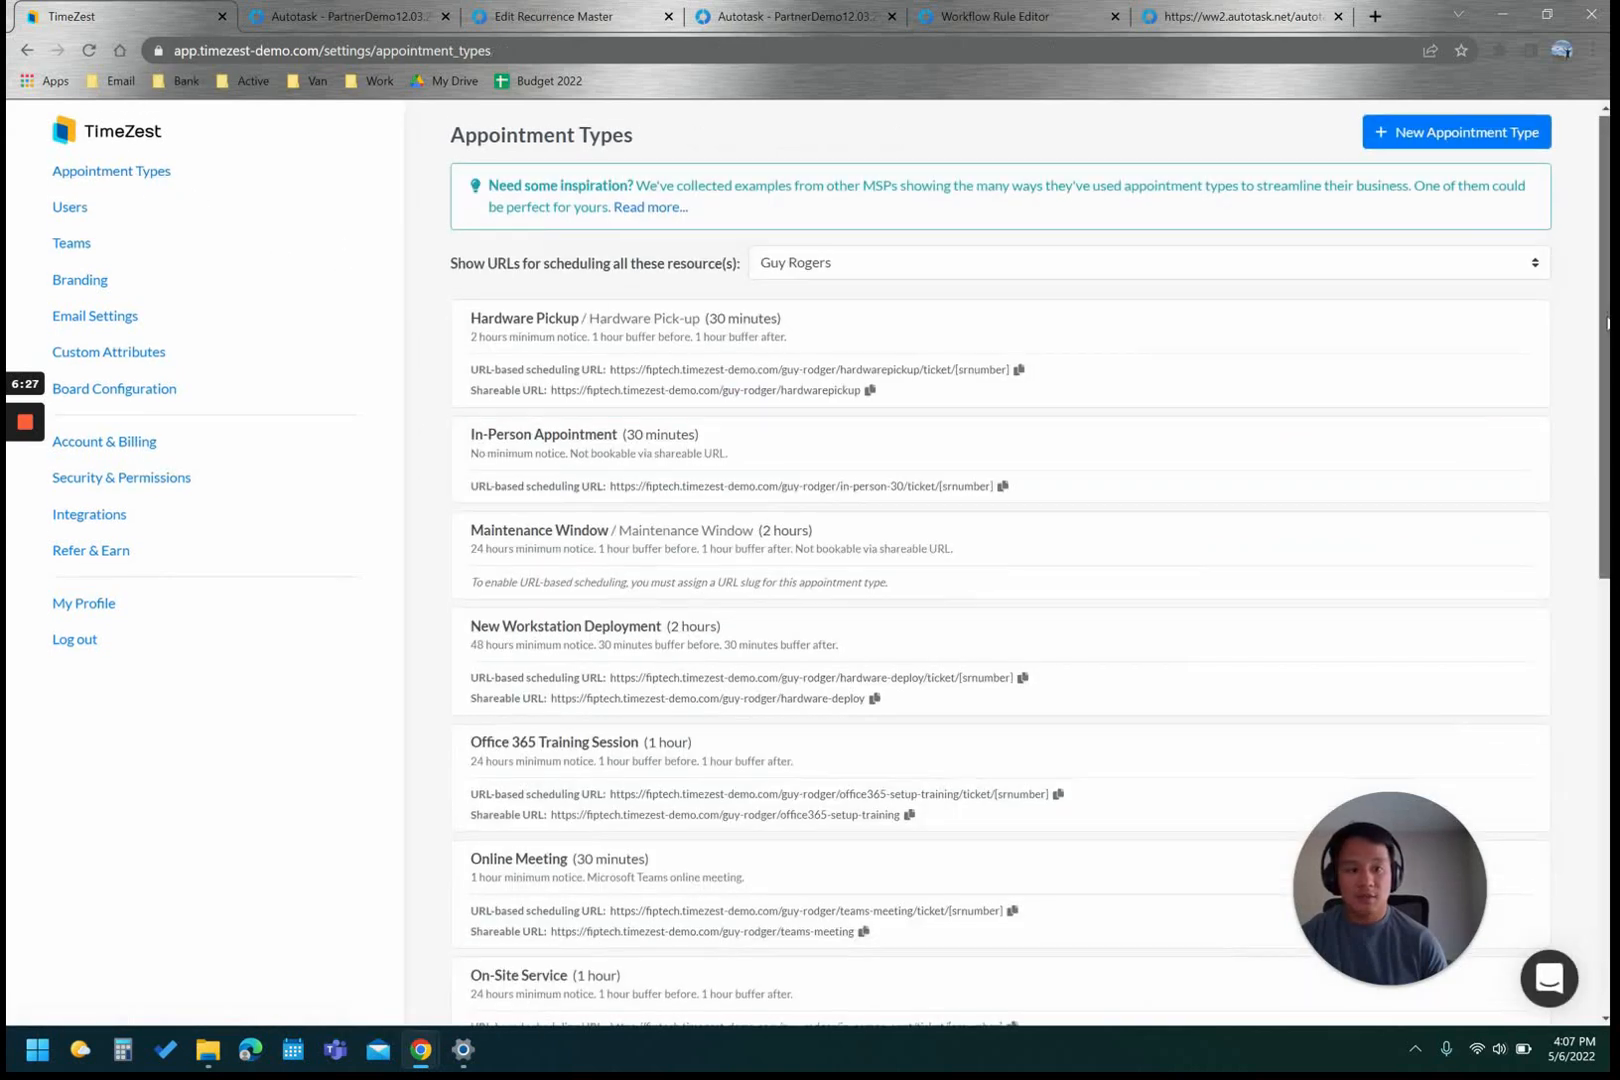
scroll(1000, 560, "down", 2)
scroll(1000, 560, "down", 4)
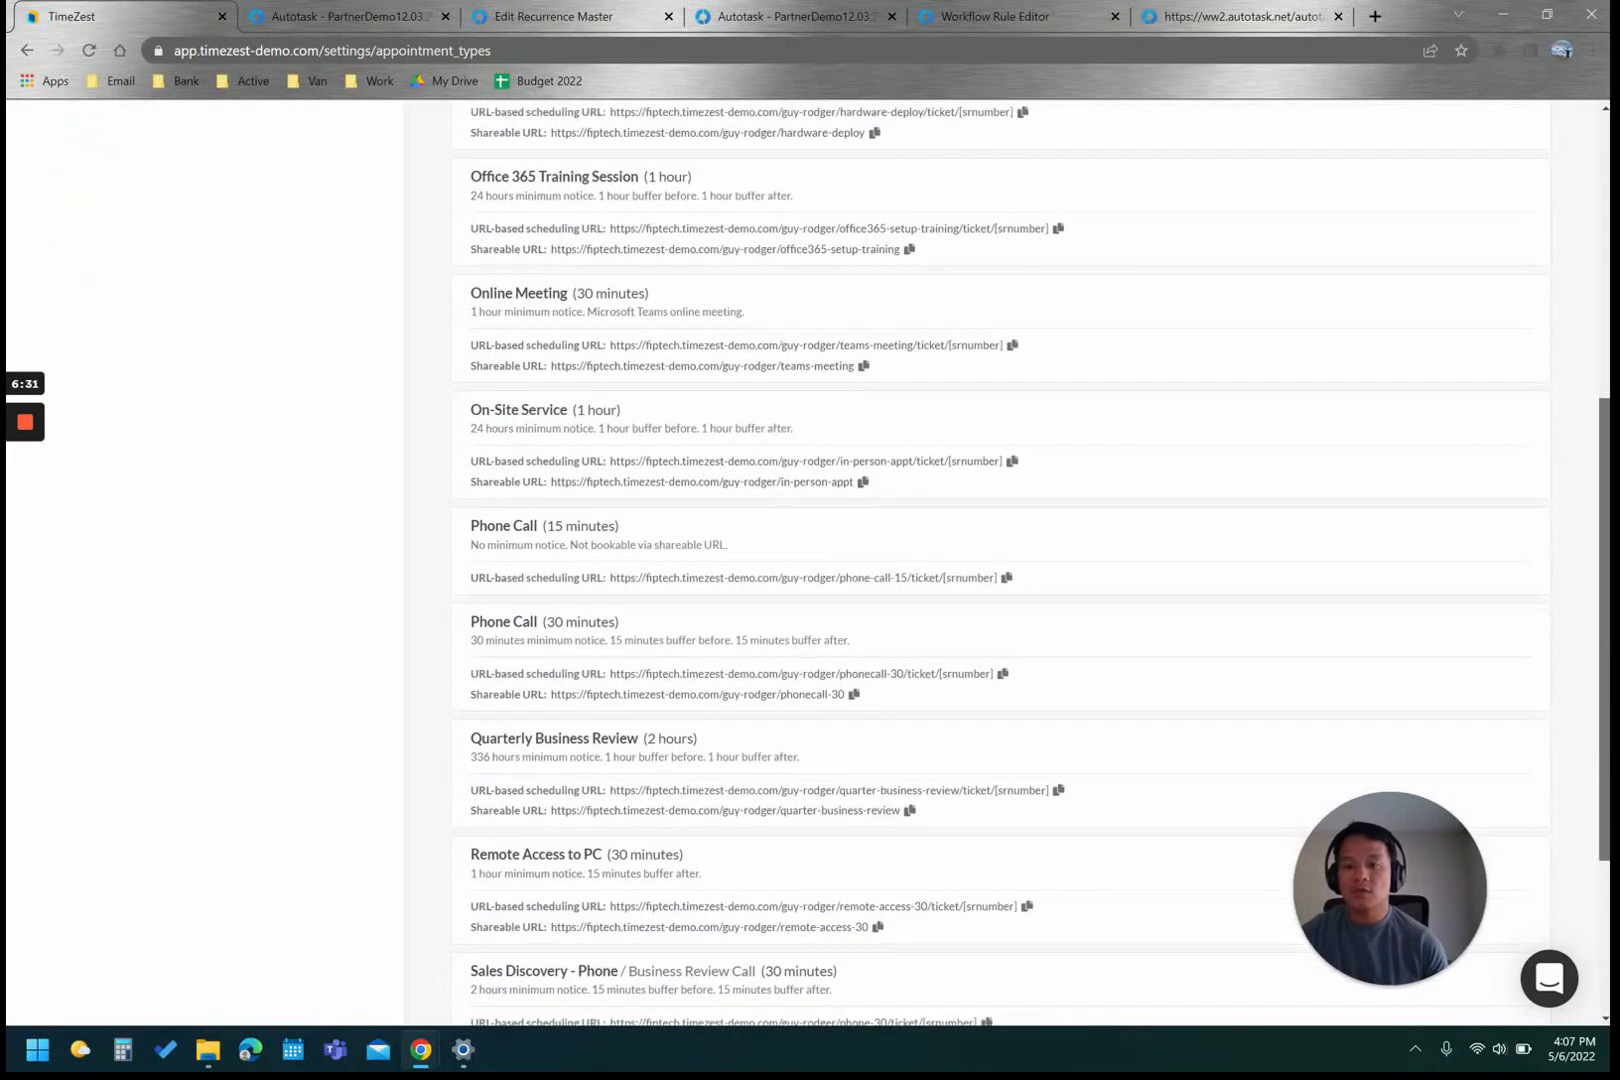
left_click(1059, 786)
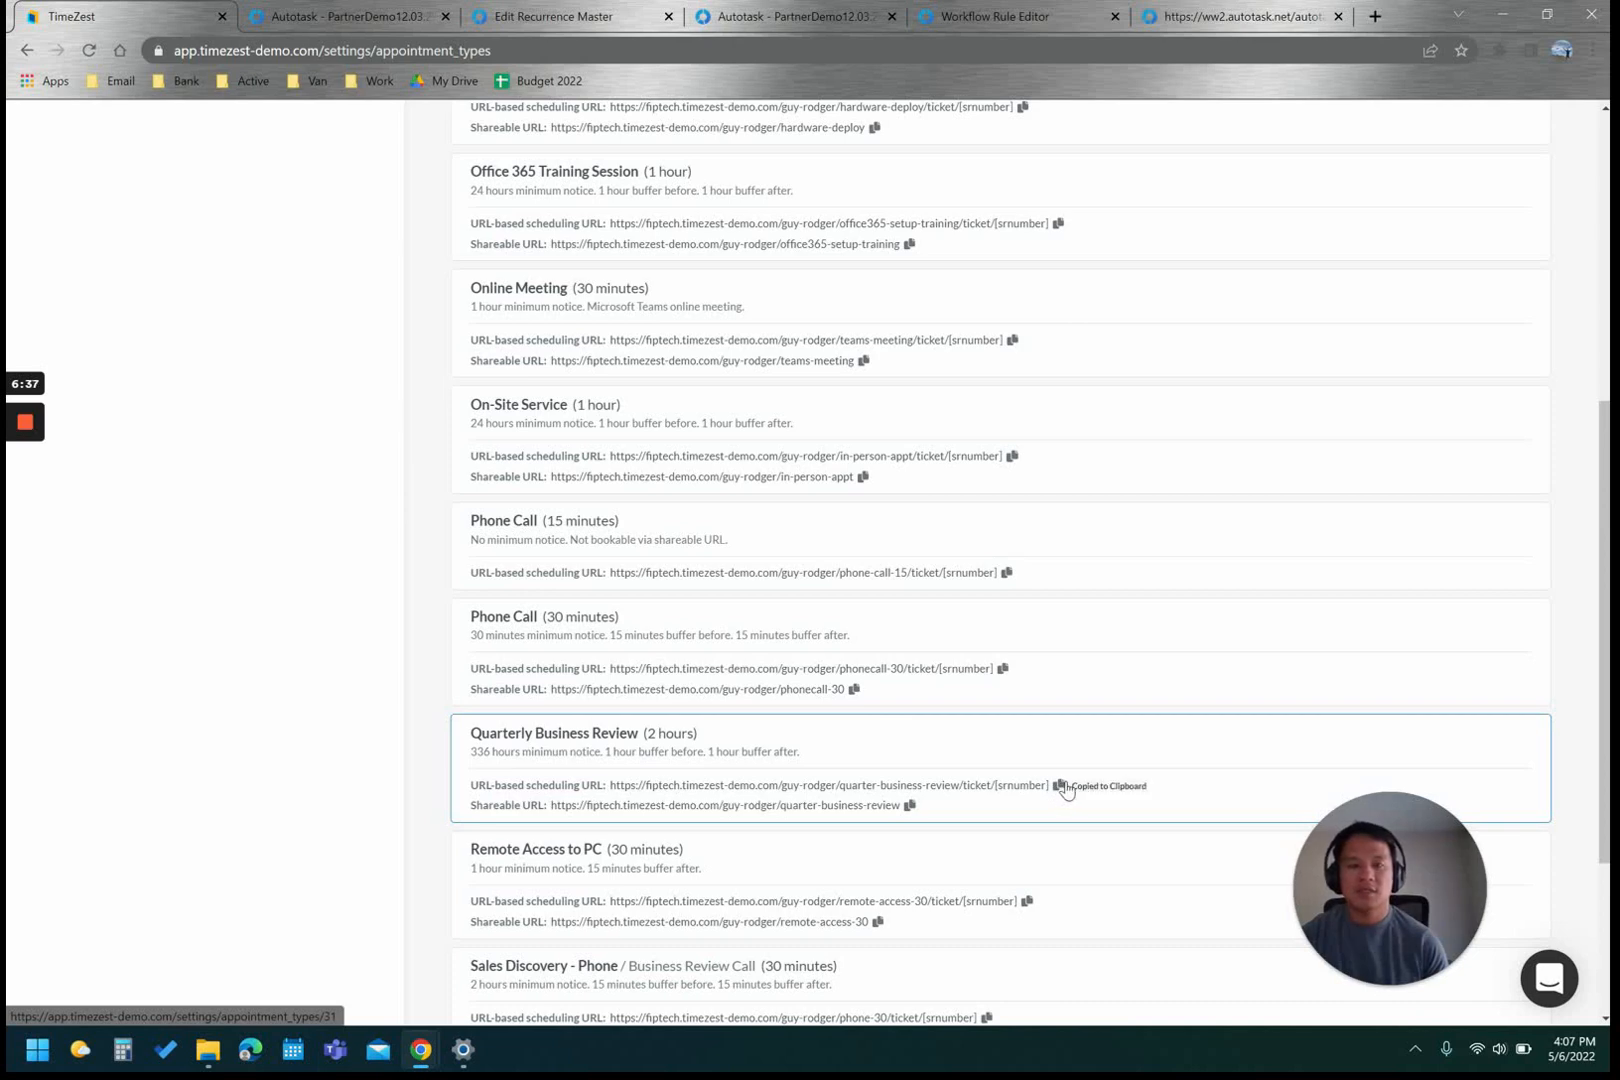
left_click(1240, 18)
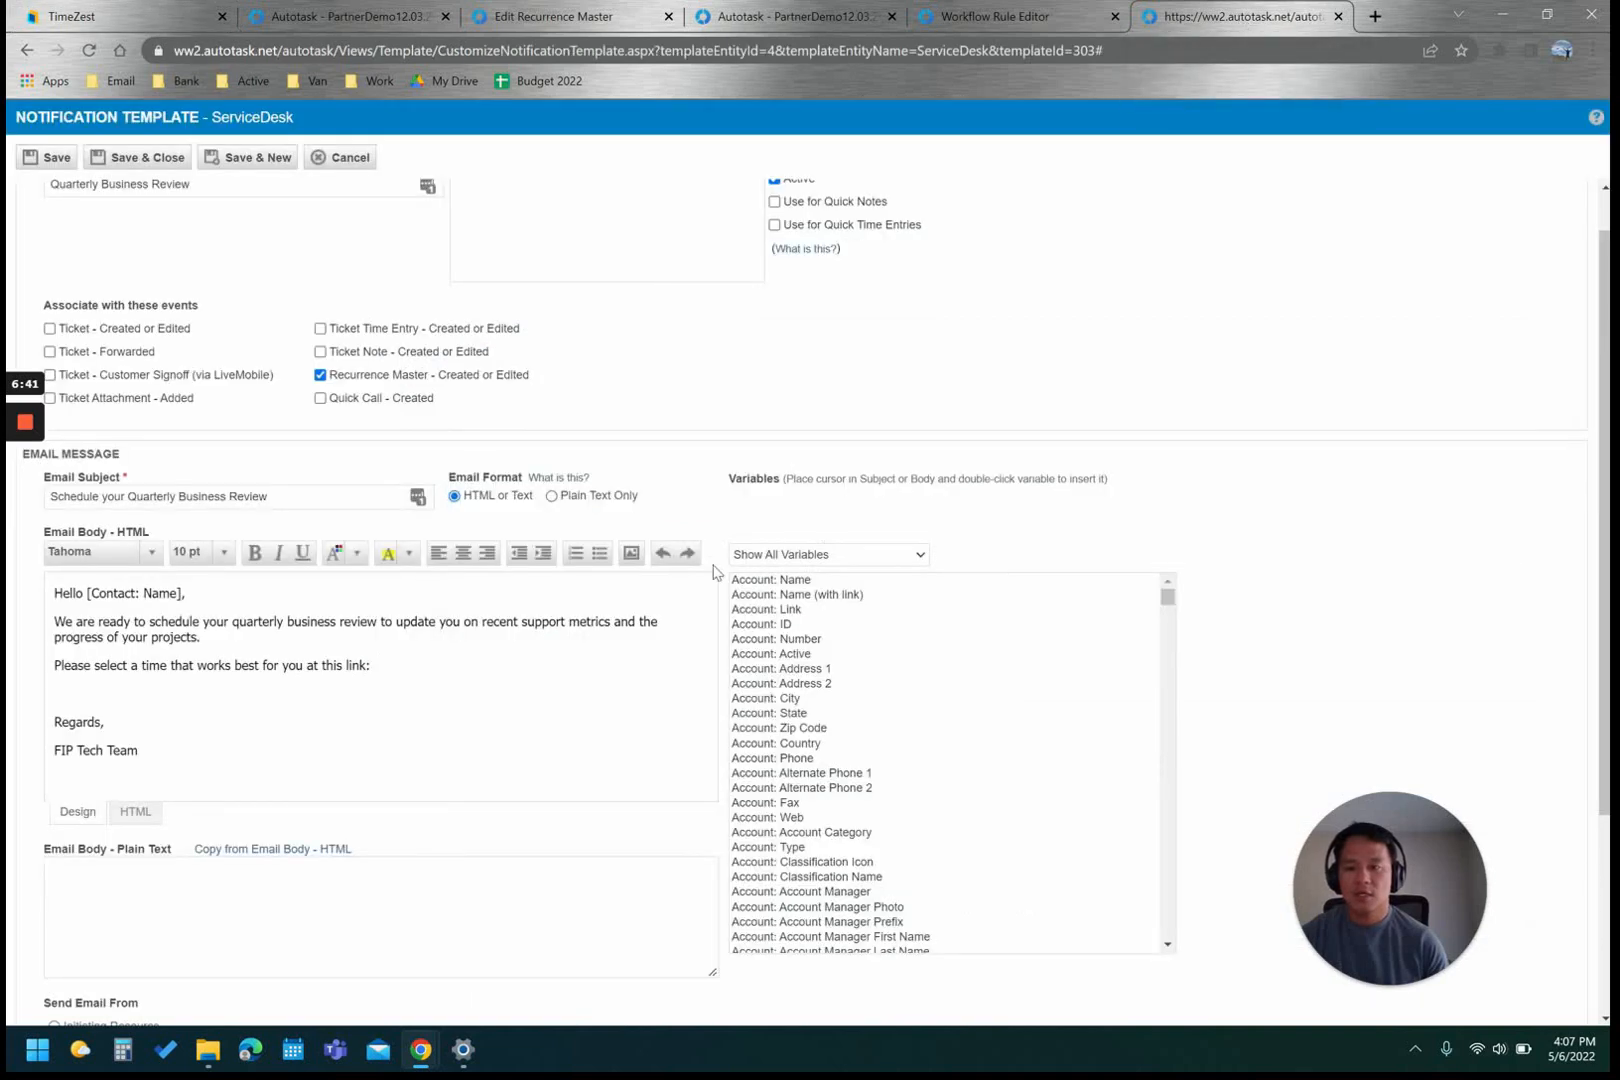
key("ctrl+v")
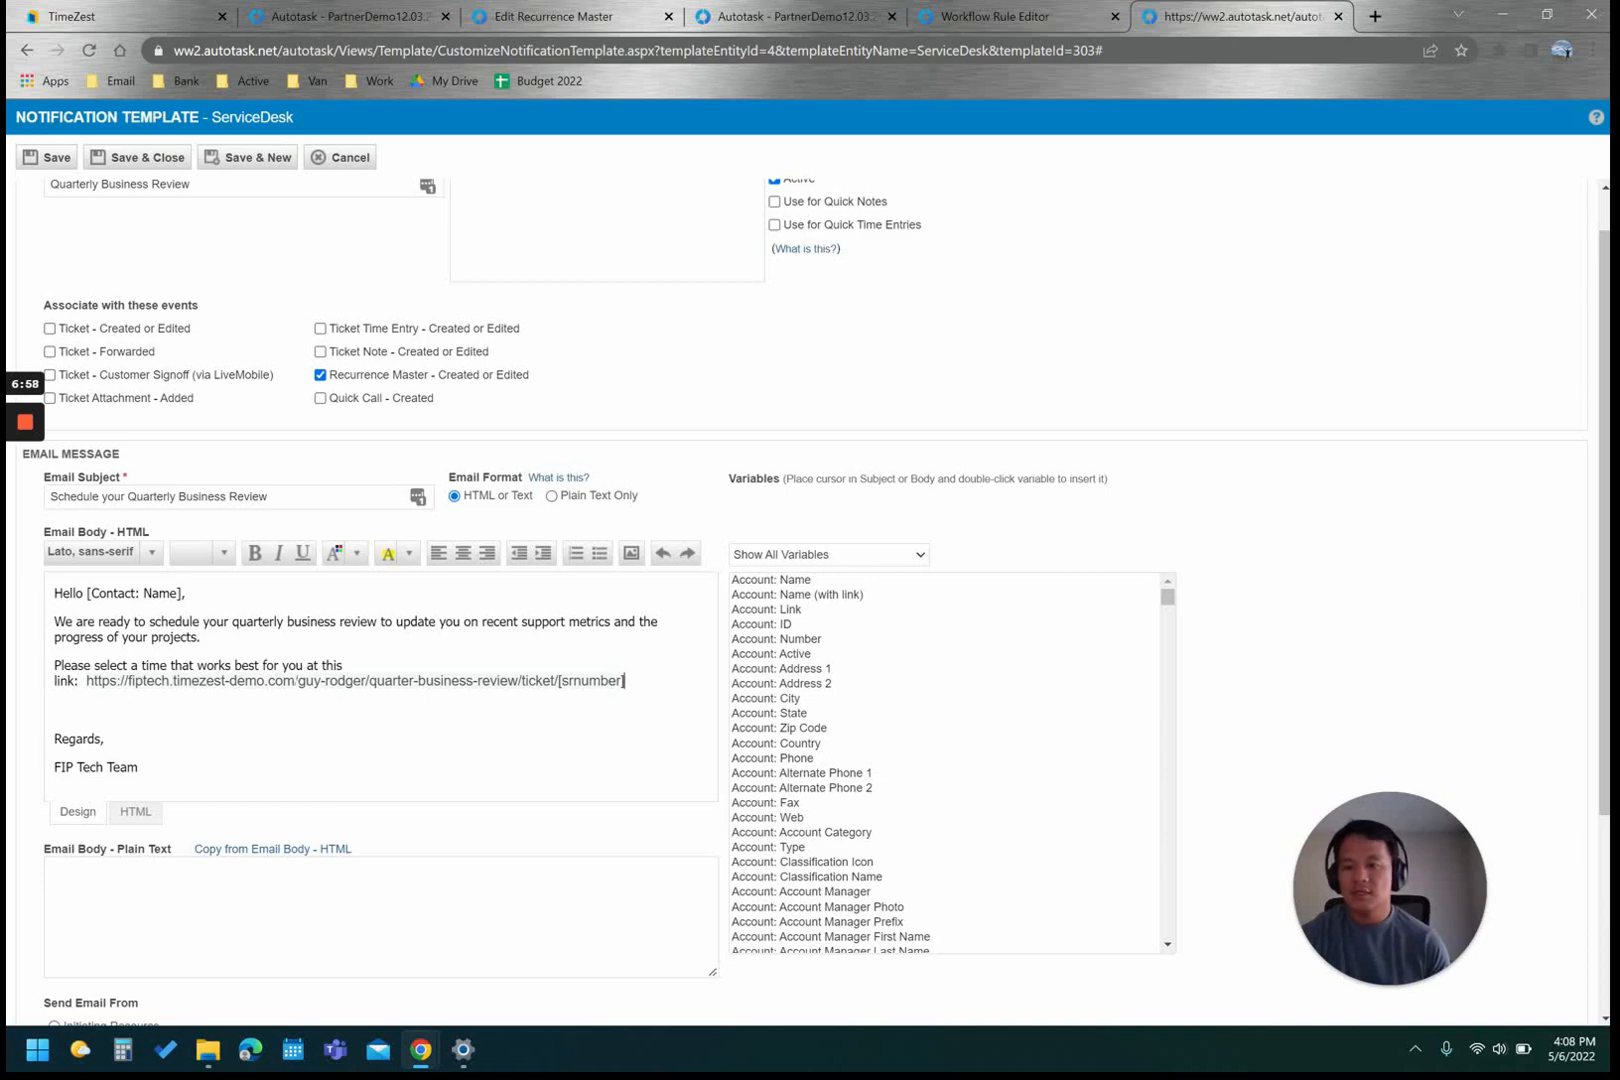
- Examine the resource segment and the full scheduling URL in the template's email body by highlighting them, leaving the cursor at the URL's end
left_click_drag(297, 681, 321, 681)
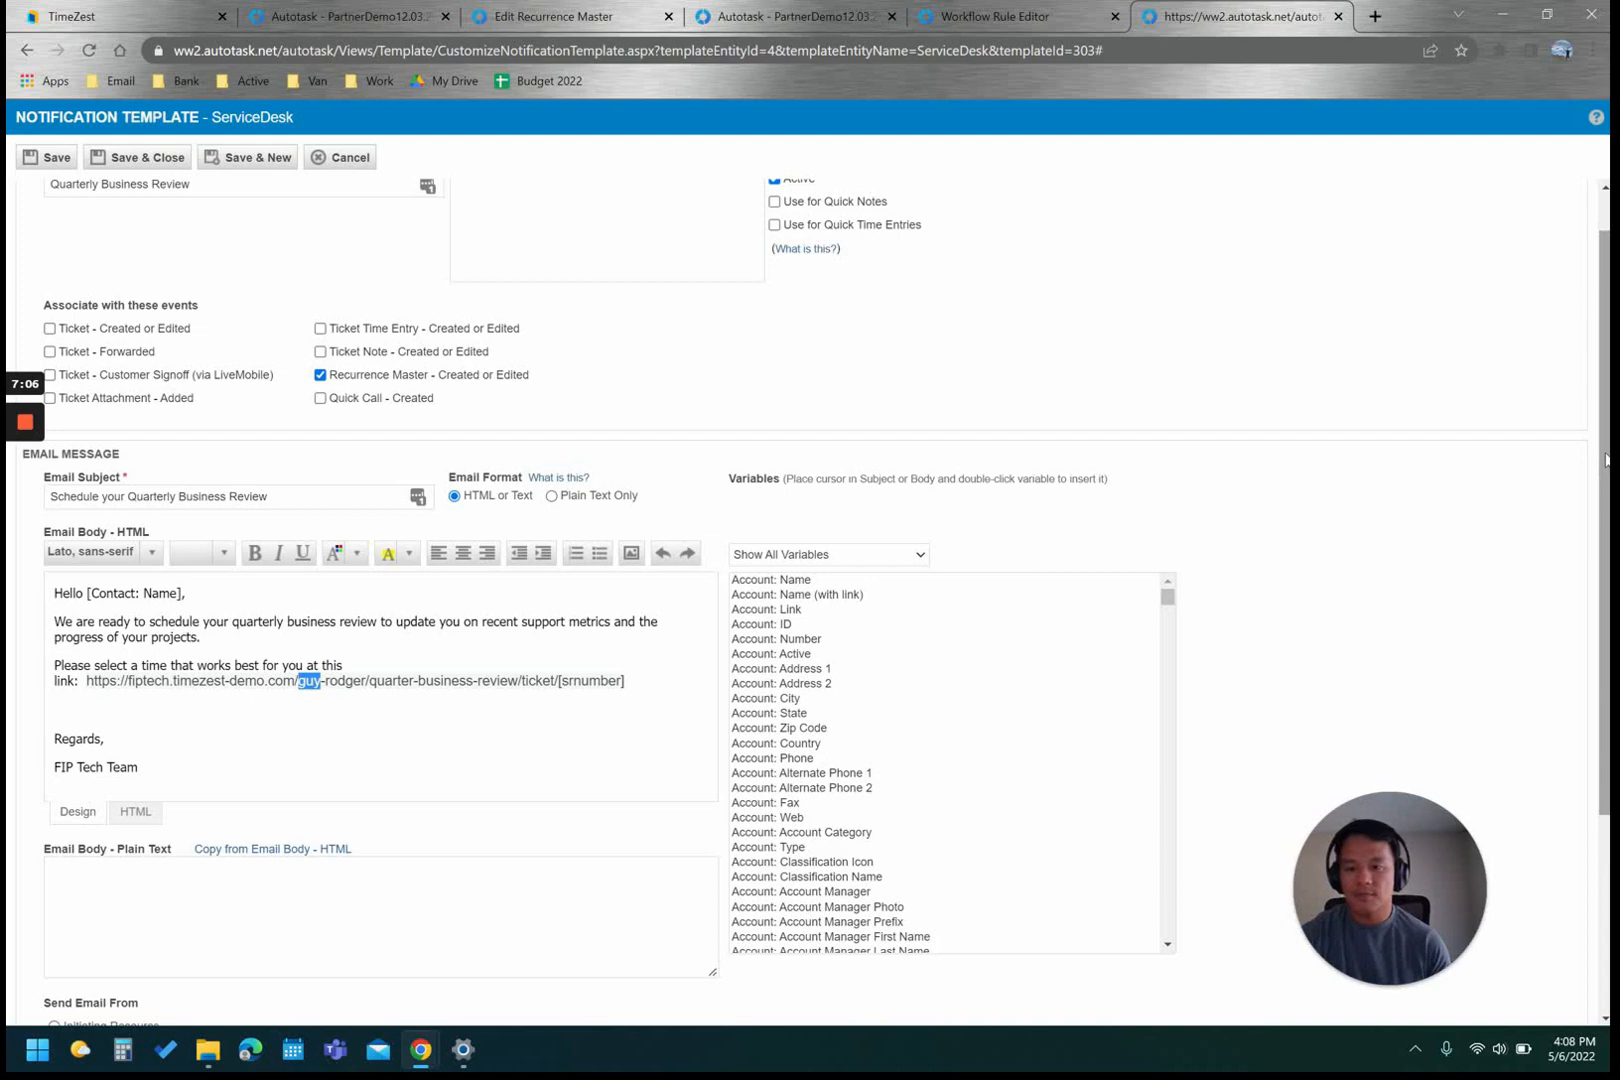
scroll(1604, 458, "up", 1)
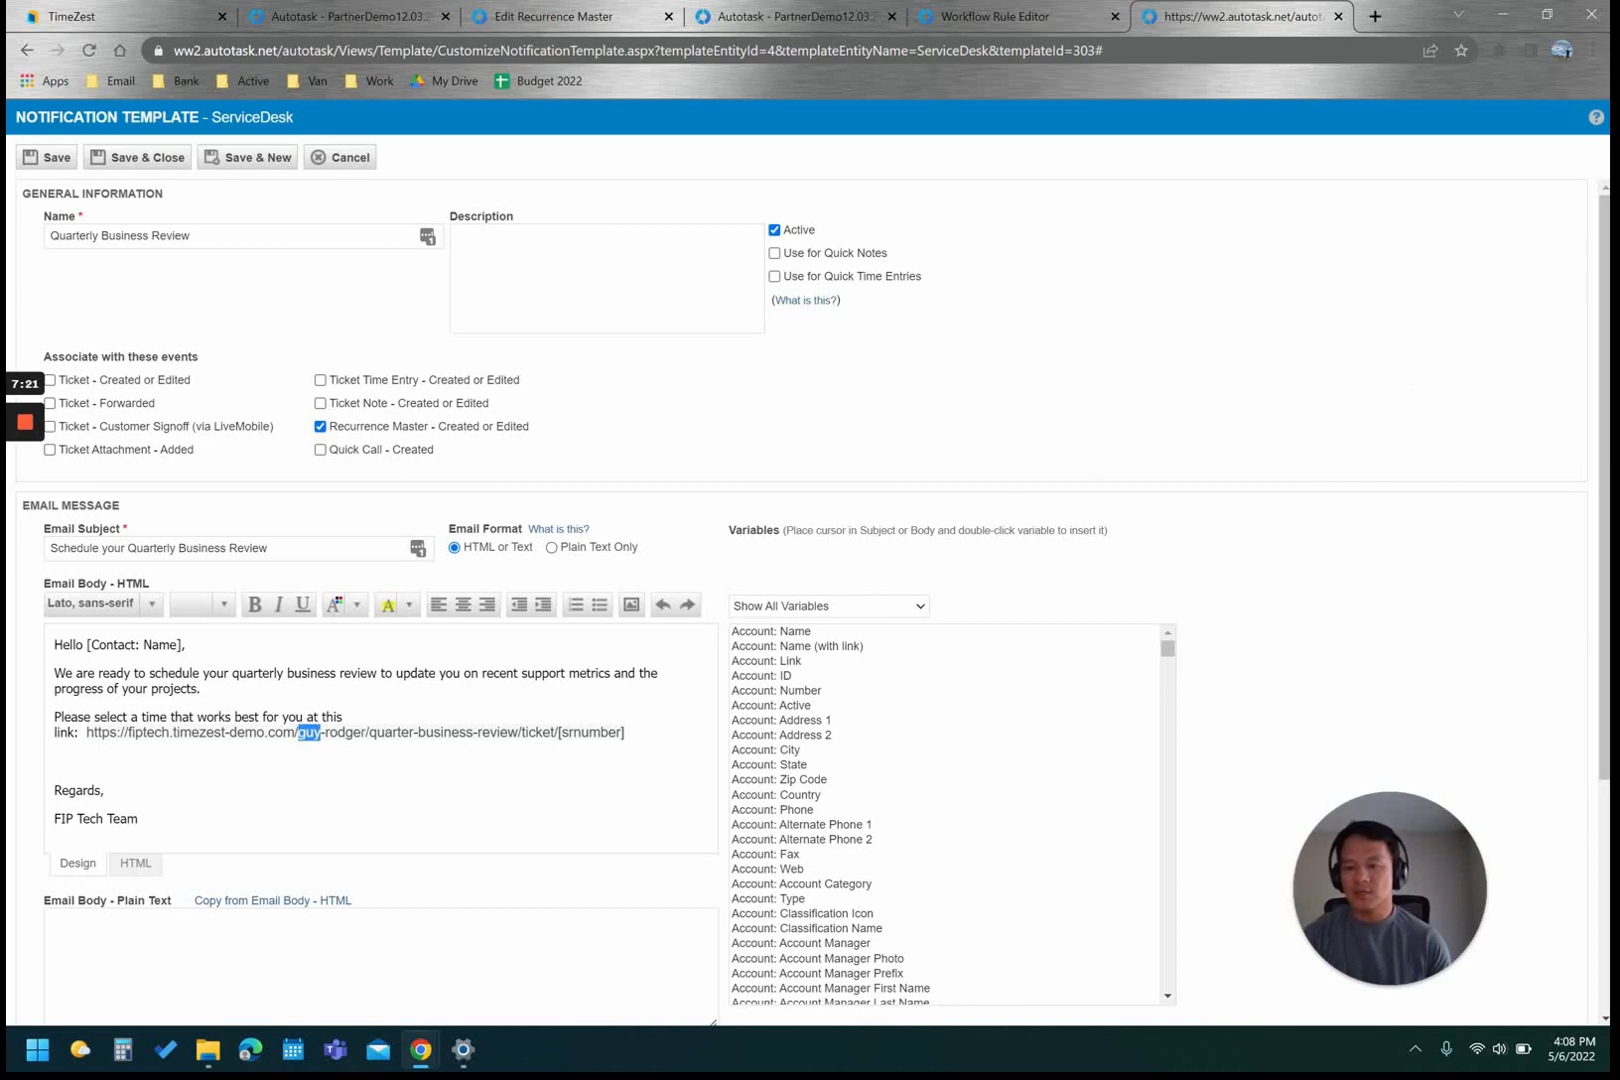
left_click(628, 733)
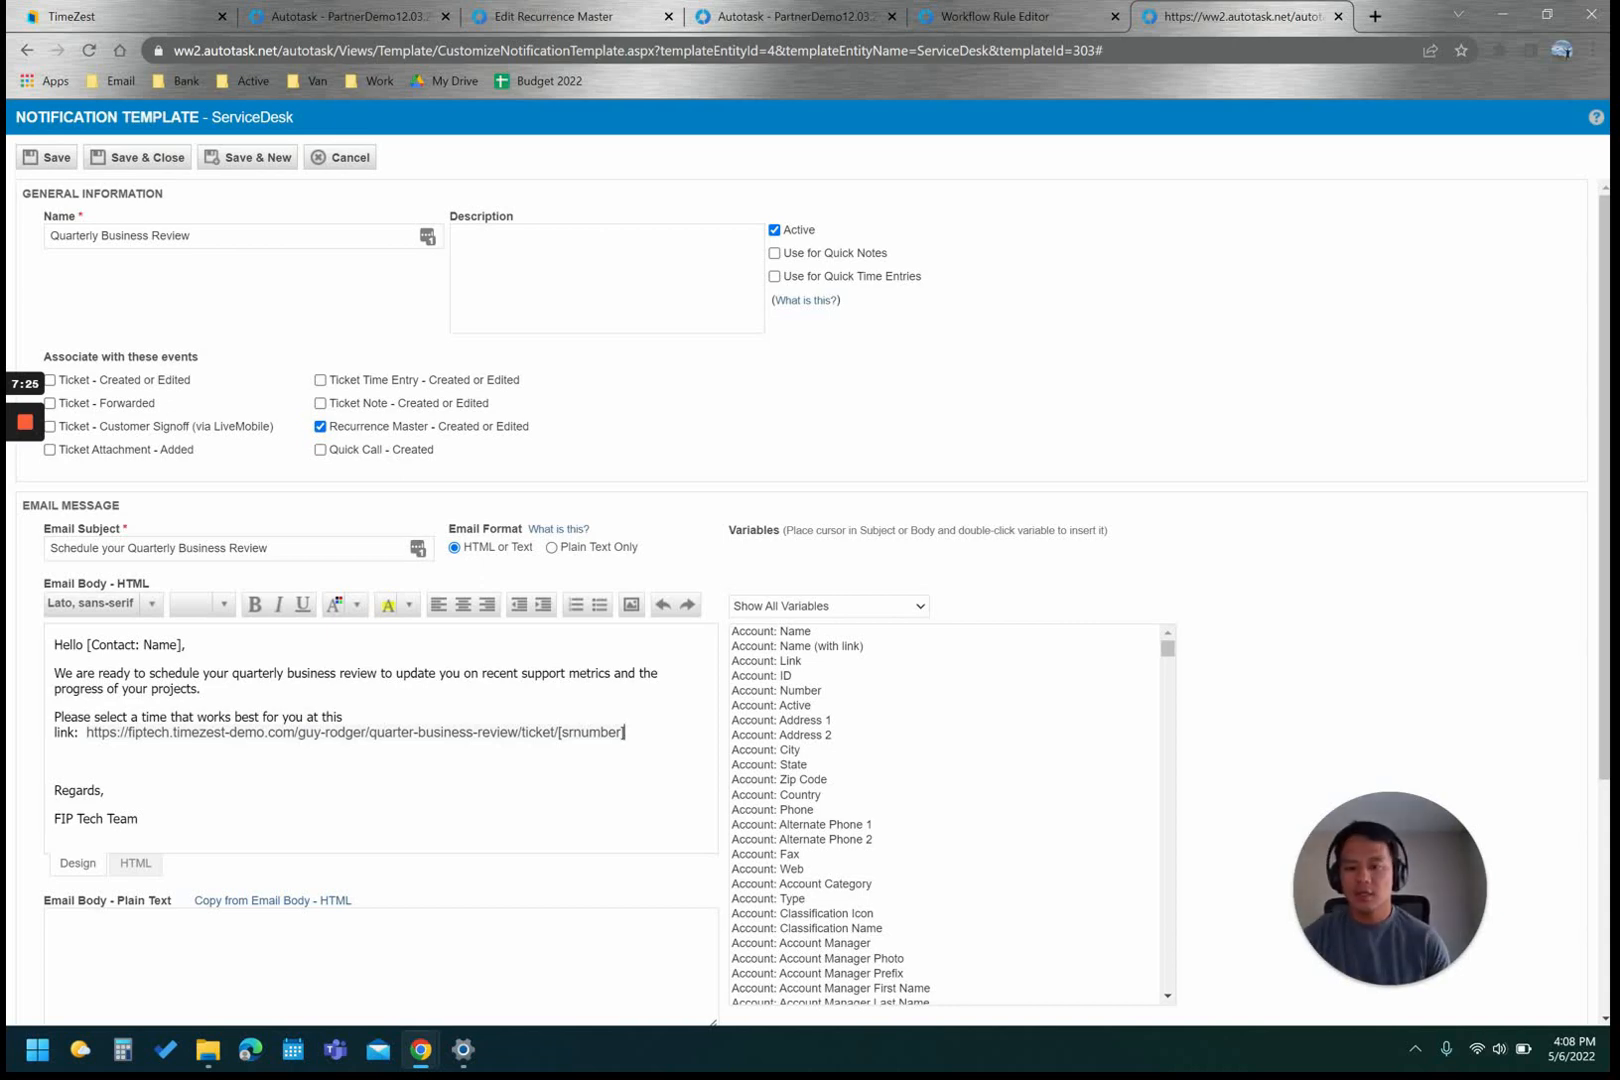
left_click_drag(626, 733, 86, 733)
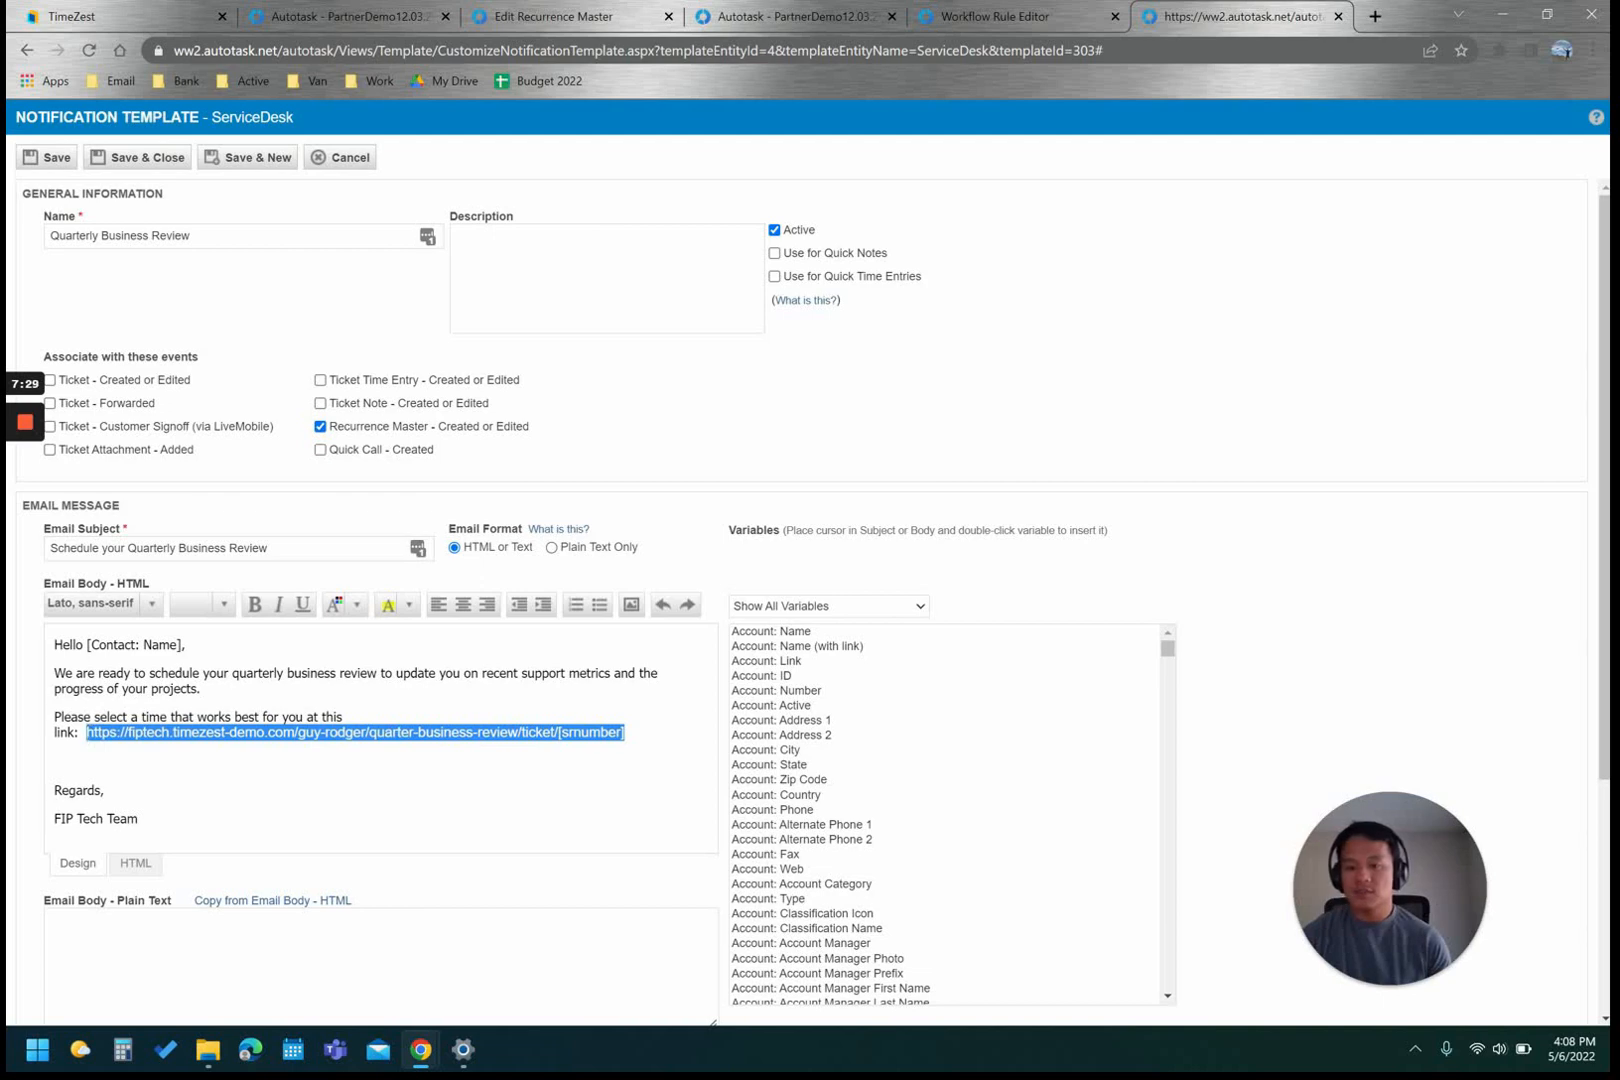
left_click(626, 733)
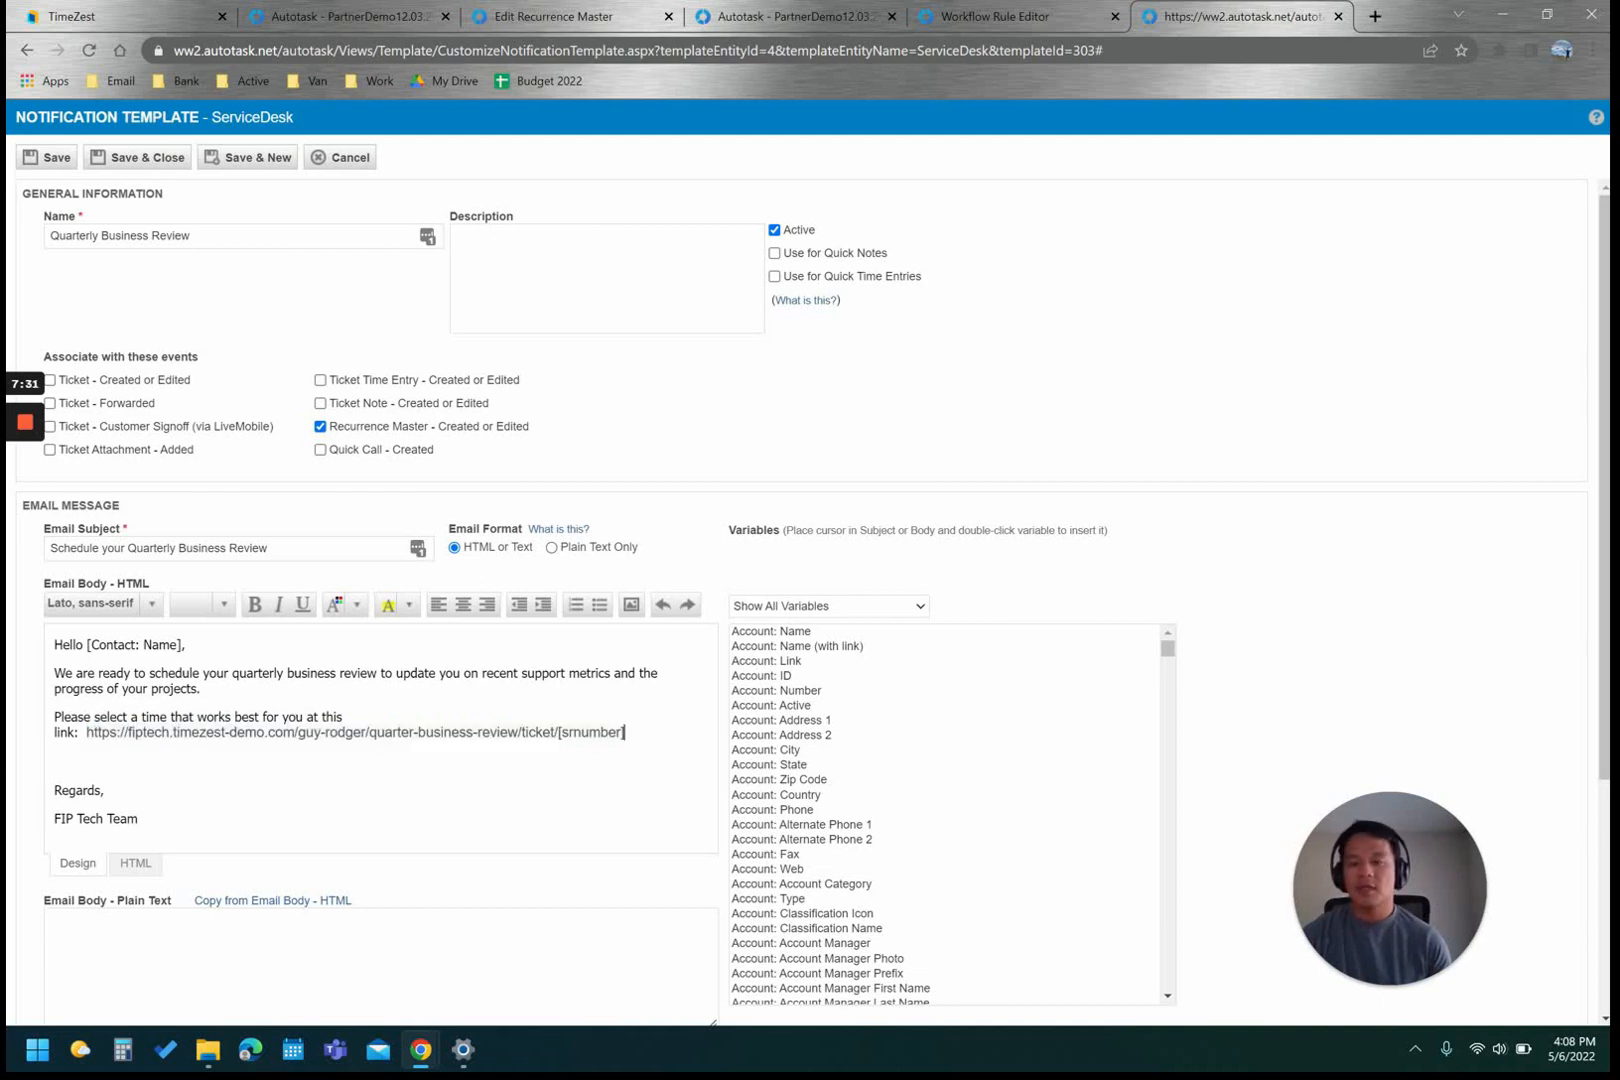